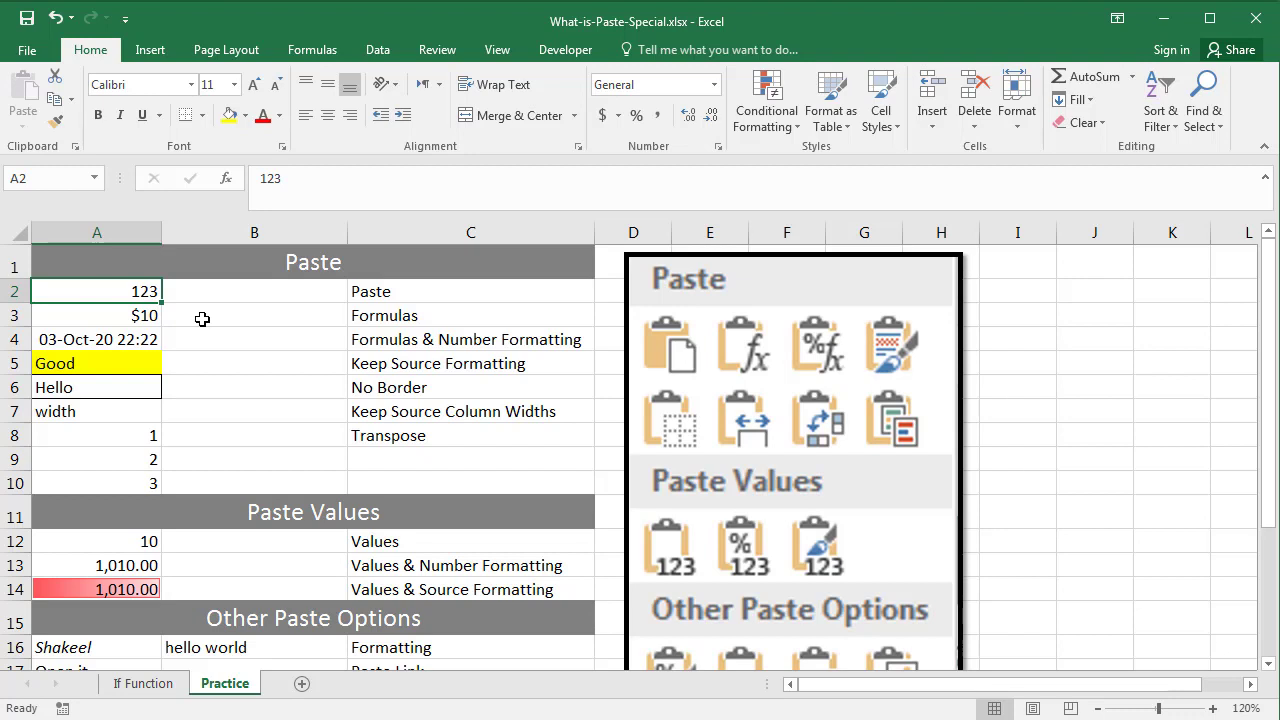
Copy cell A2 and paste it into B2 with the standard Paste option.
click(122, 318)
click(103, 287)
key(ctrl+c)
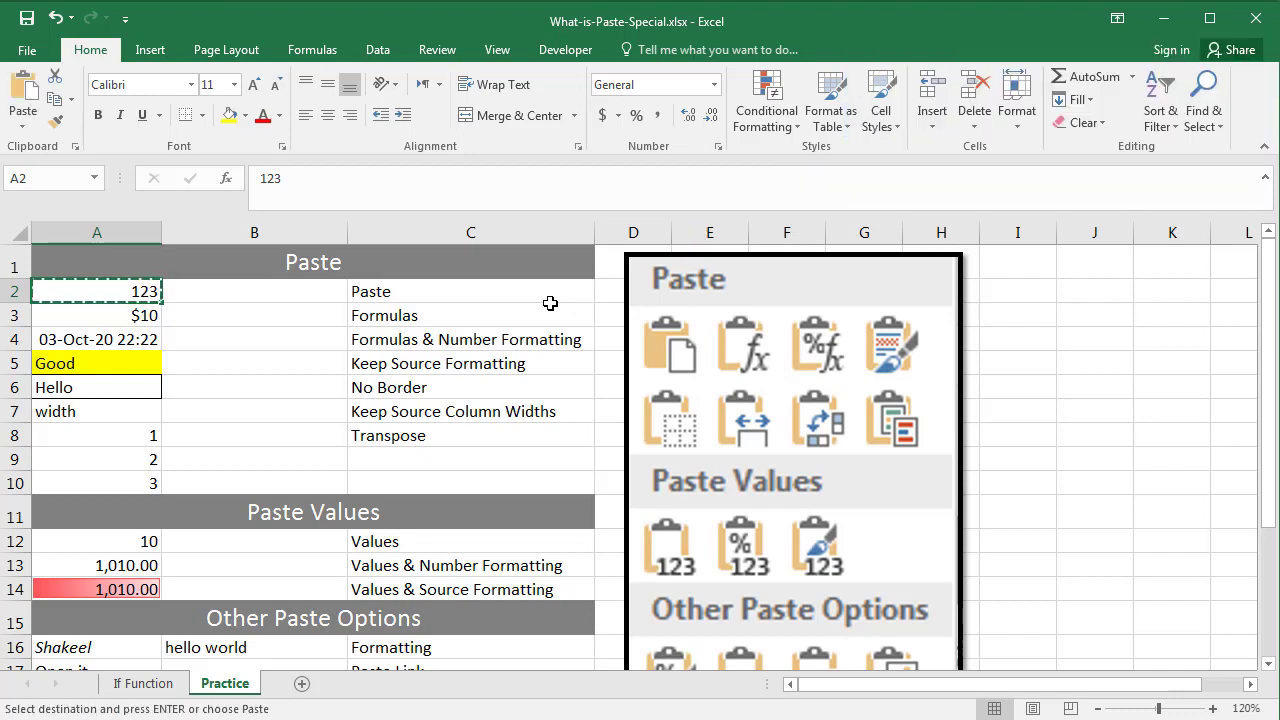
click(308, 291)
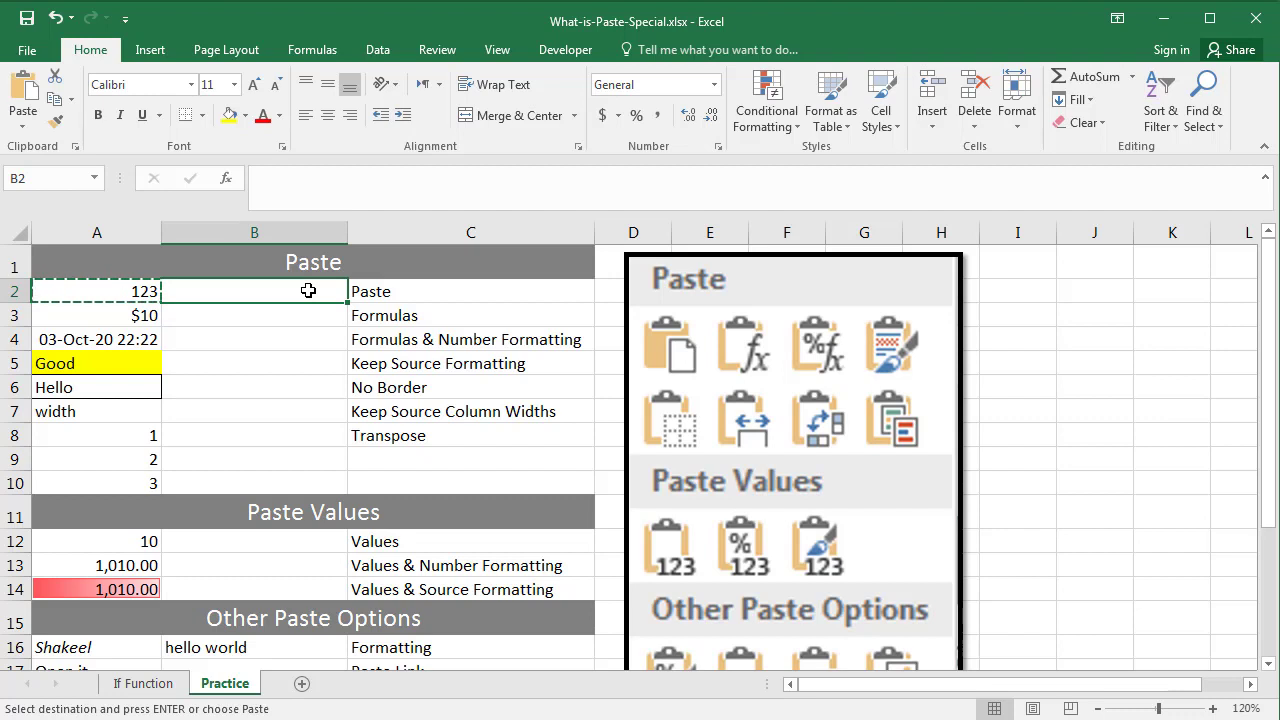
click(28, 126)
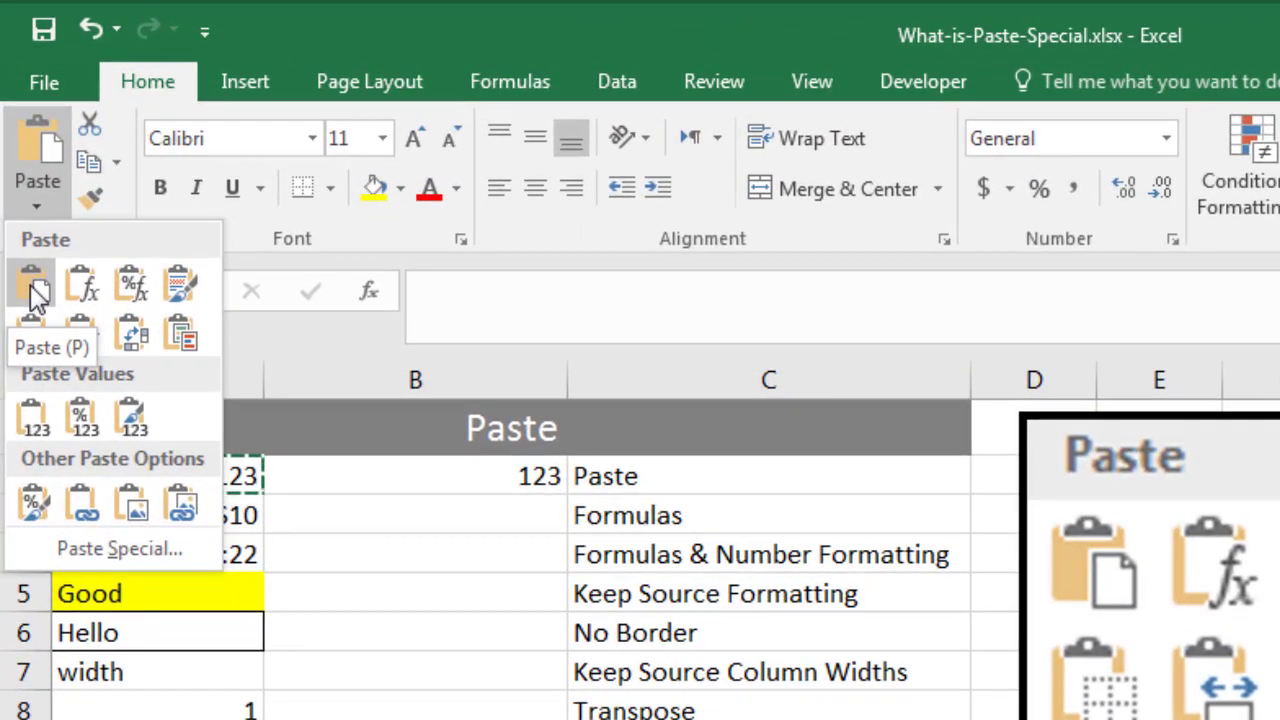
click(33, 290)
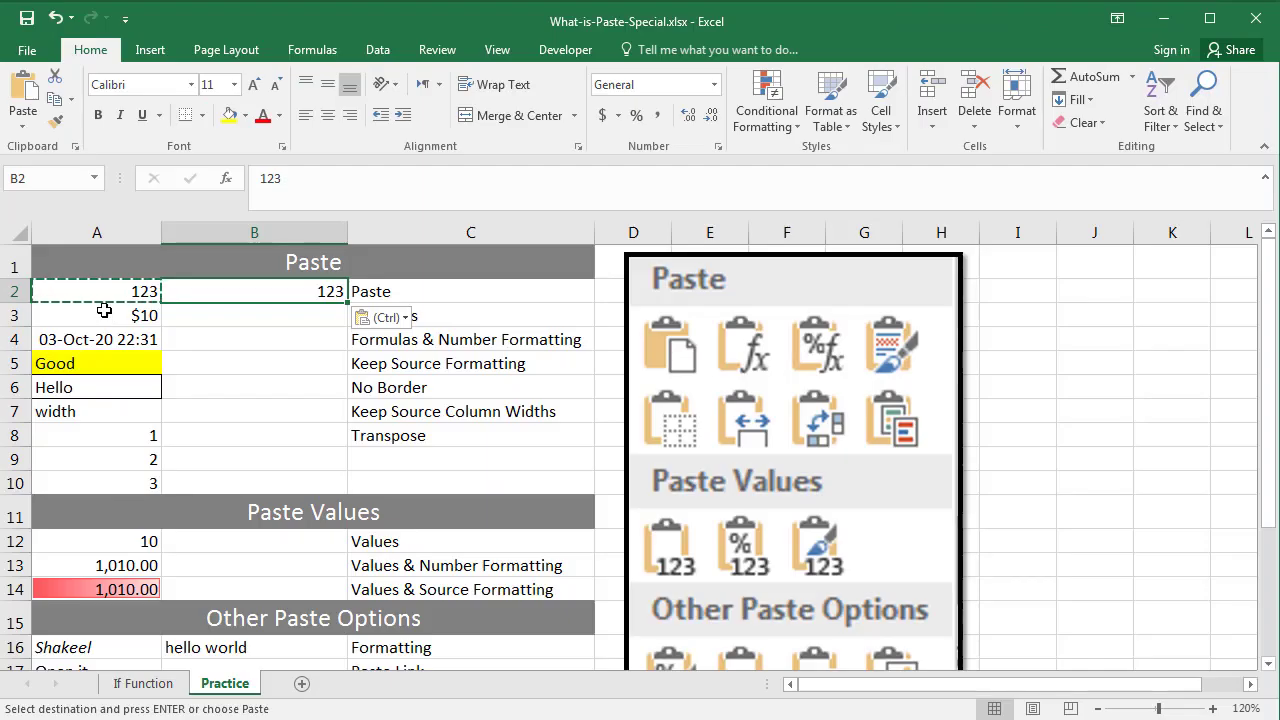
Copy cell A3 into B3 with the Formulas paste option and check the pasted formula in the cell.
click(104, 311)
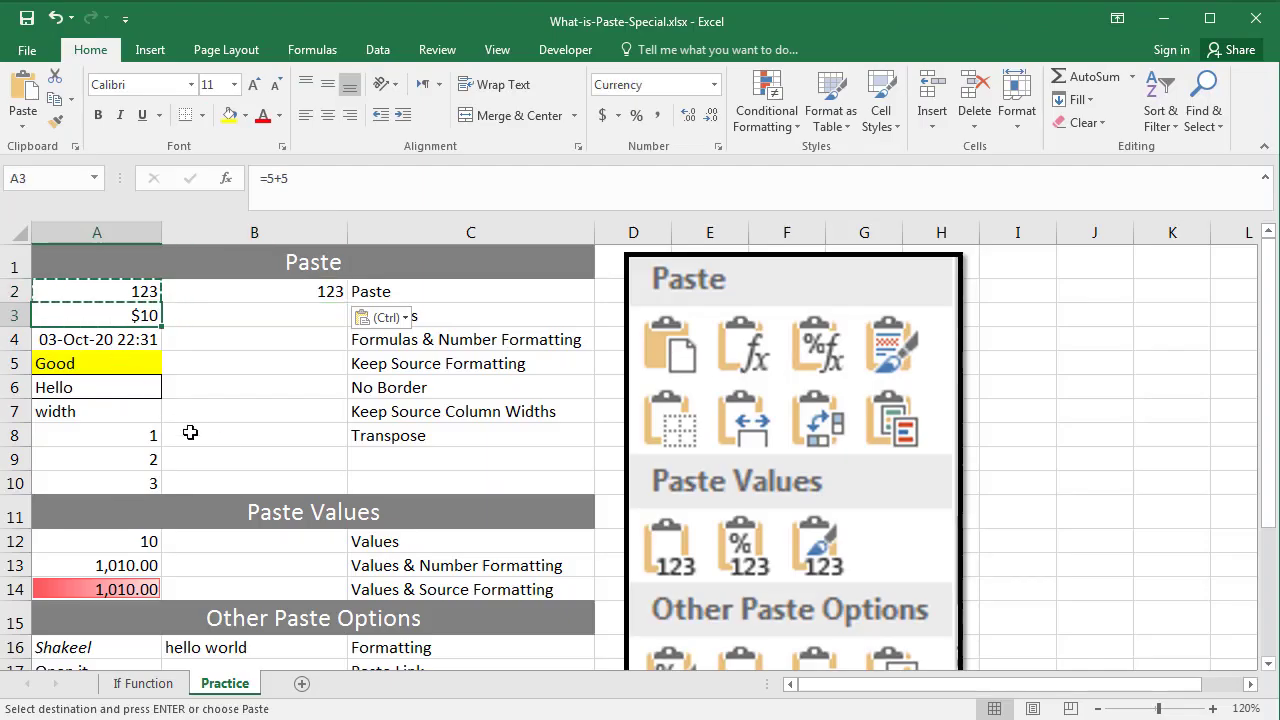
key(Escape)
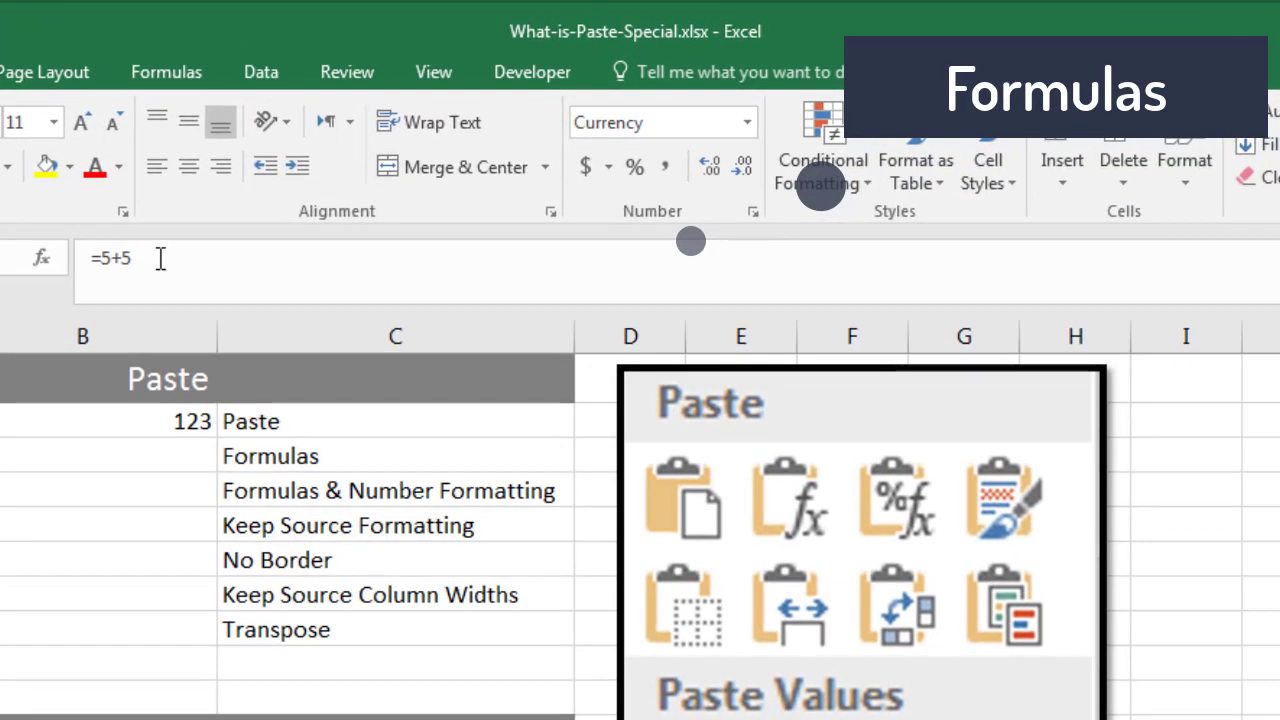
click(308, 178)
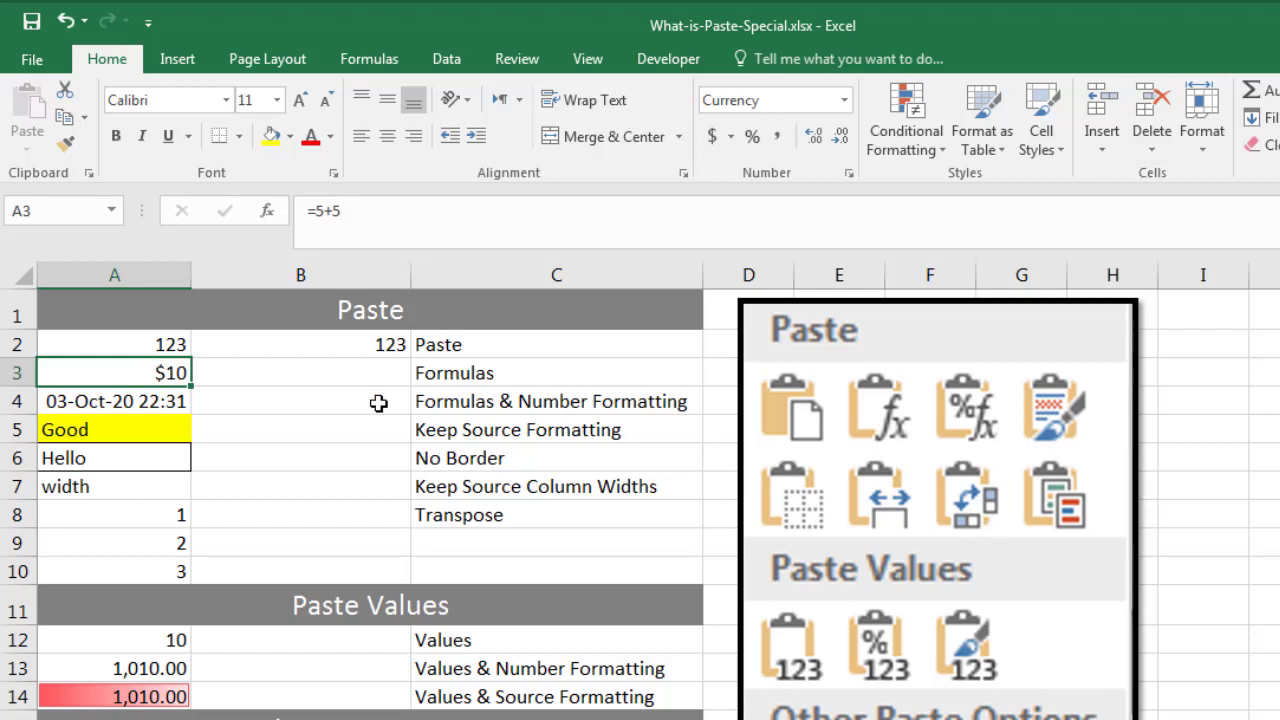
key(ctrl+c)
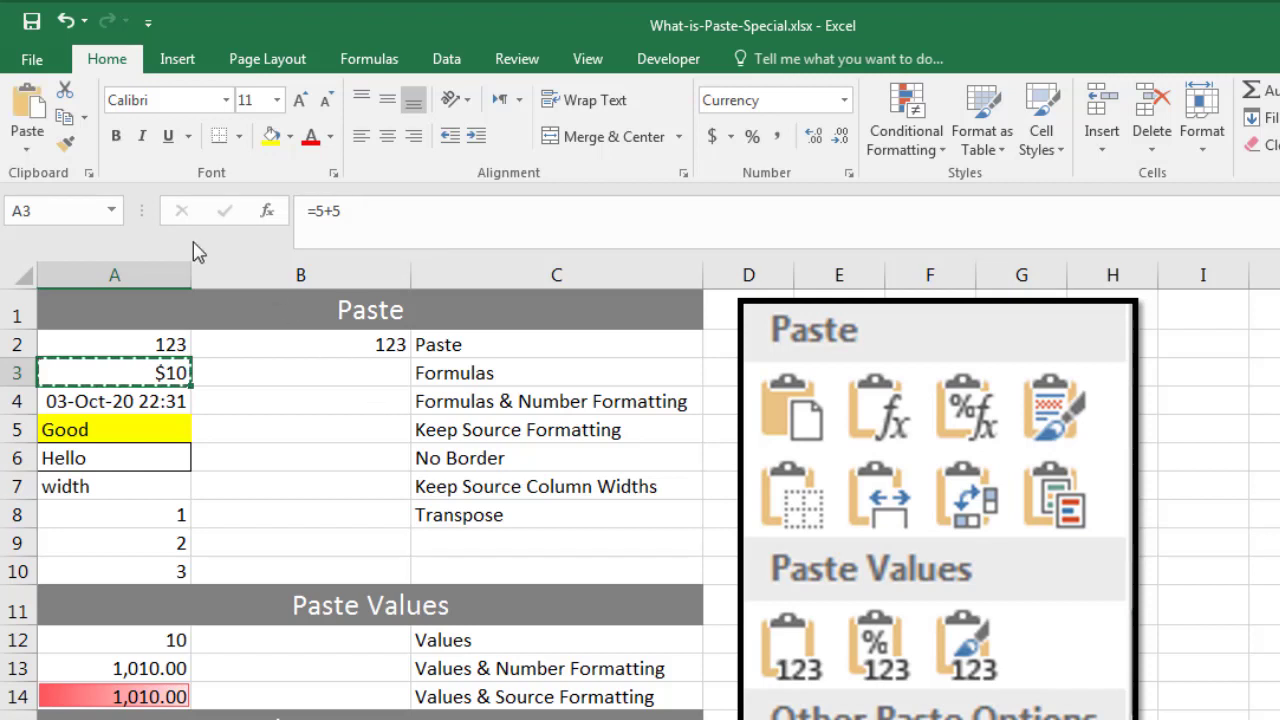
click(26, 148)
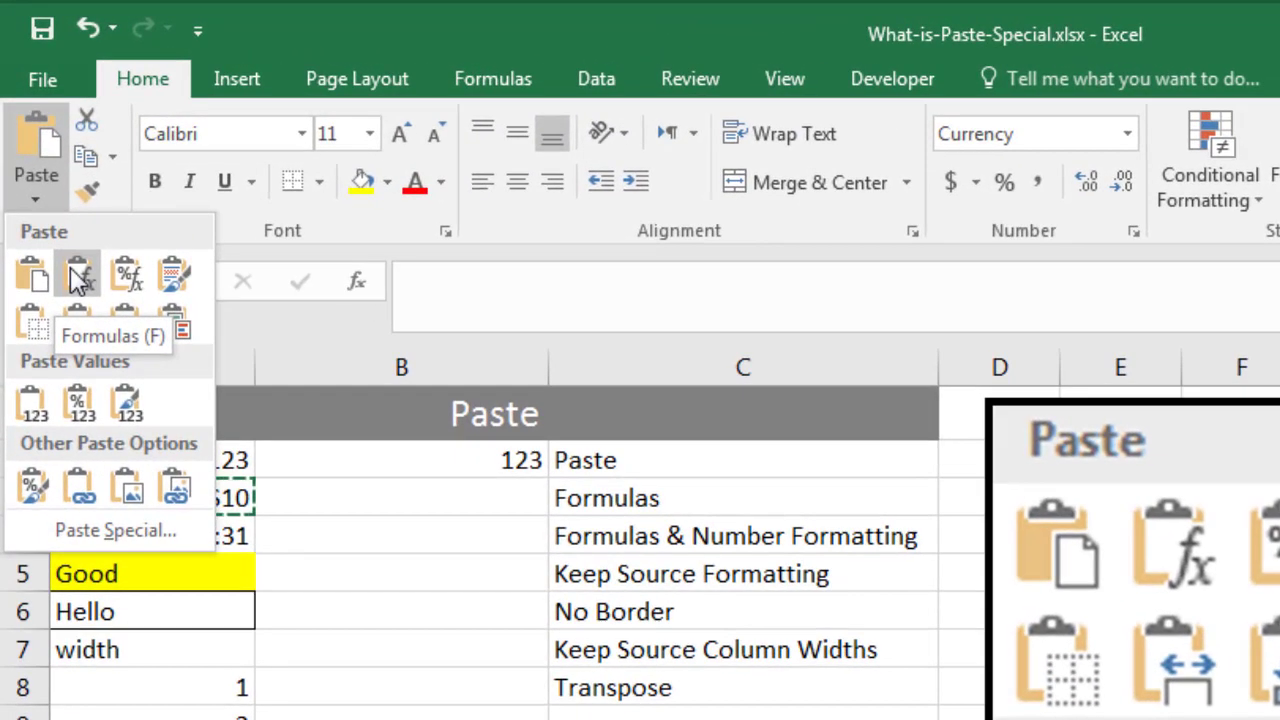
click(59, 213)
click(383, 496)
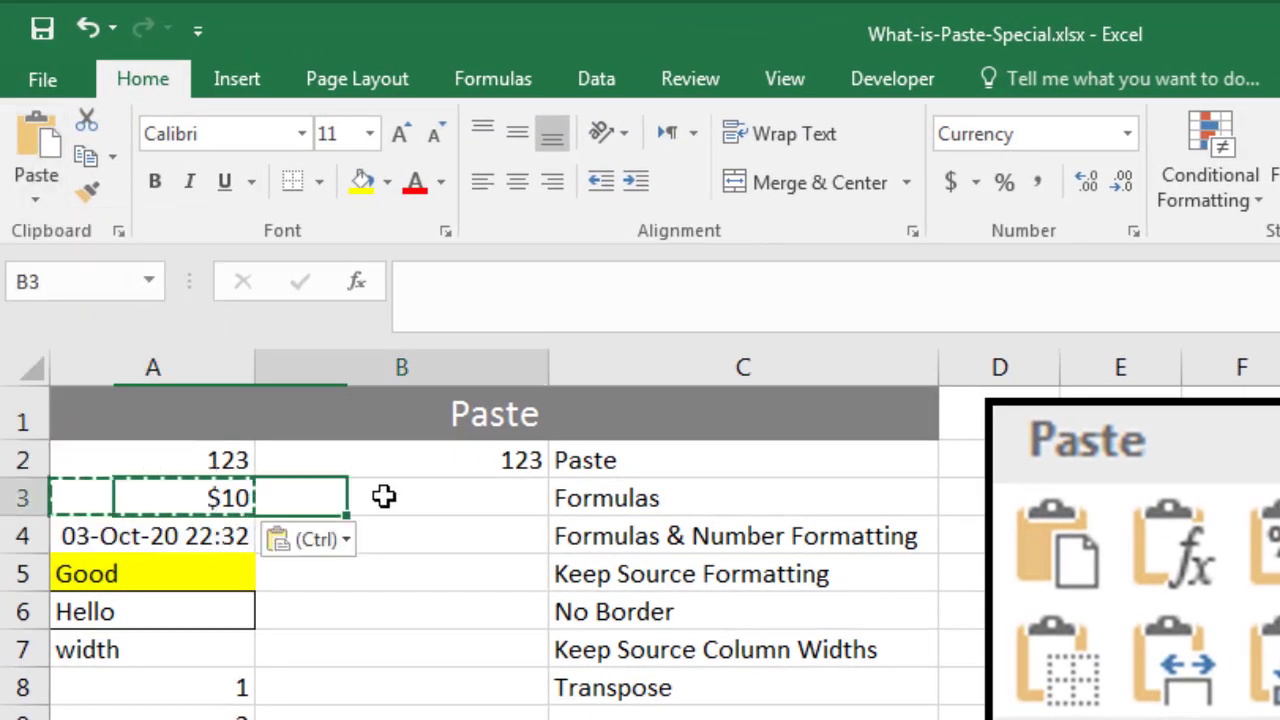
click(38, 200)
click(78, 280)
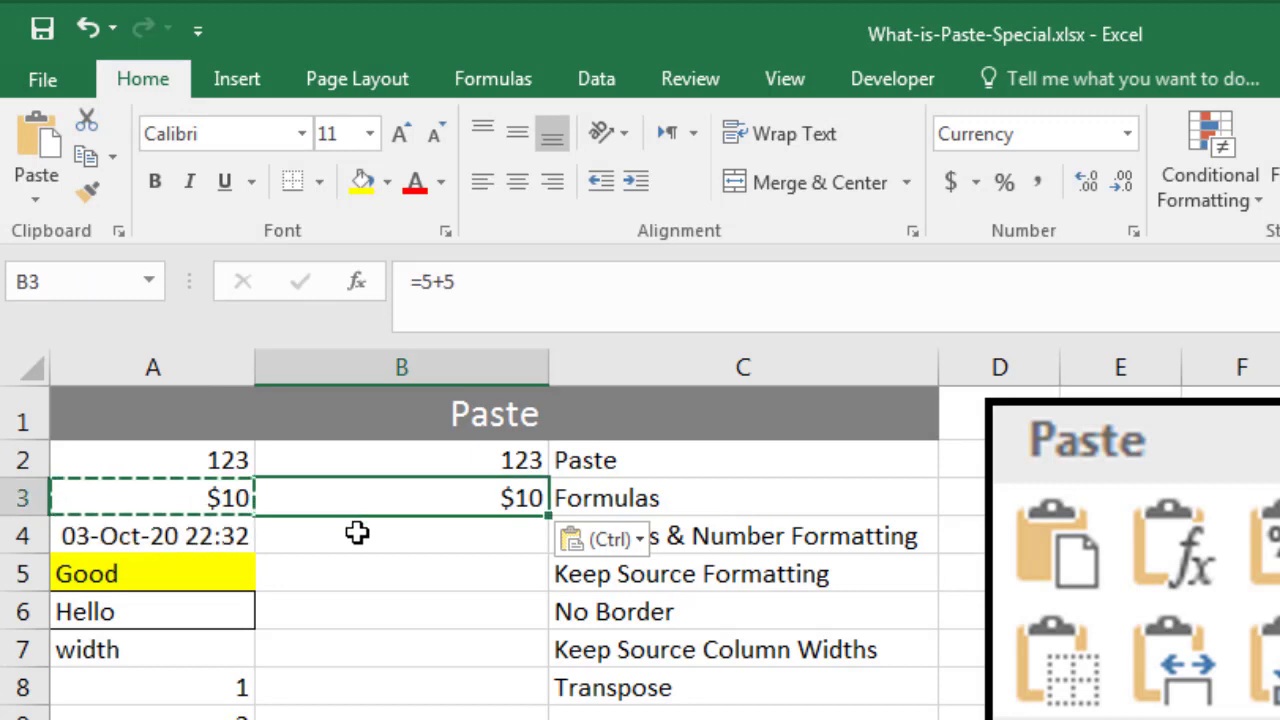
key(Escape)
key(F2)
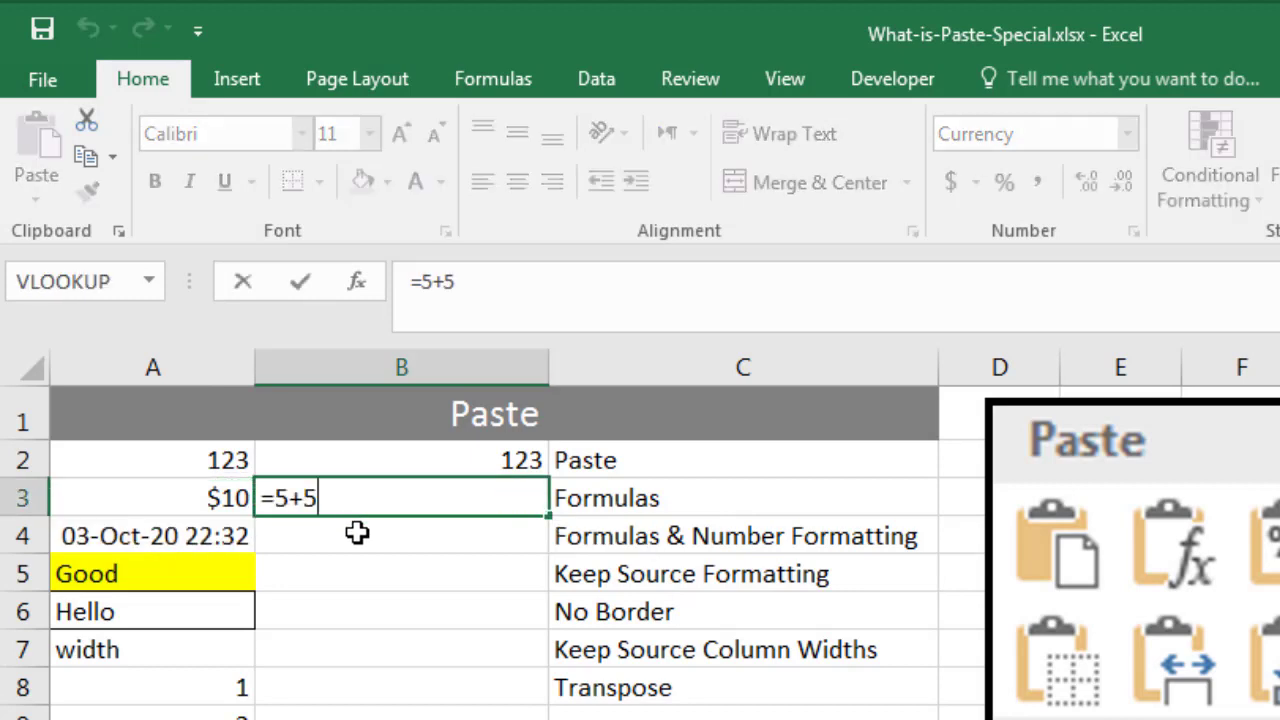
key(Escape)
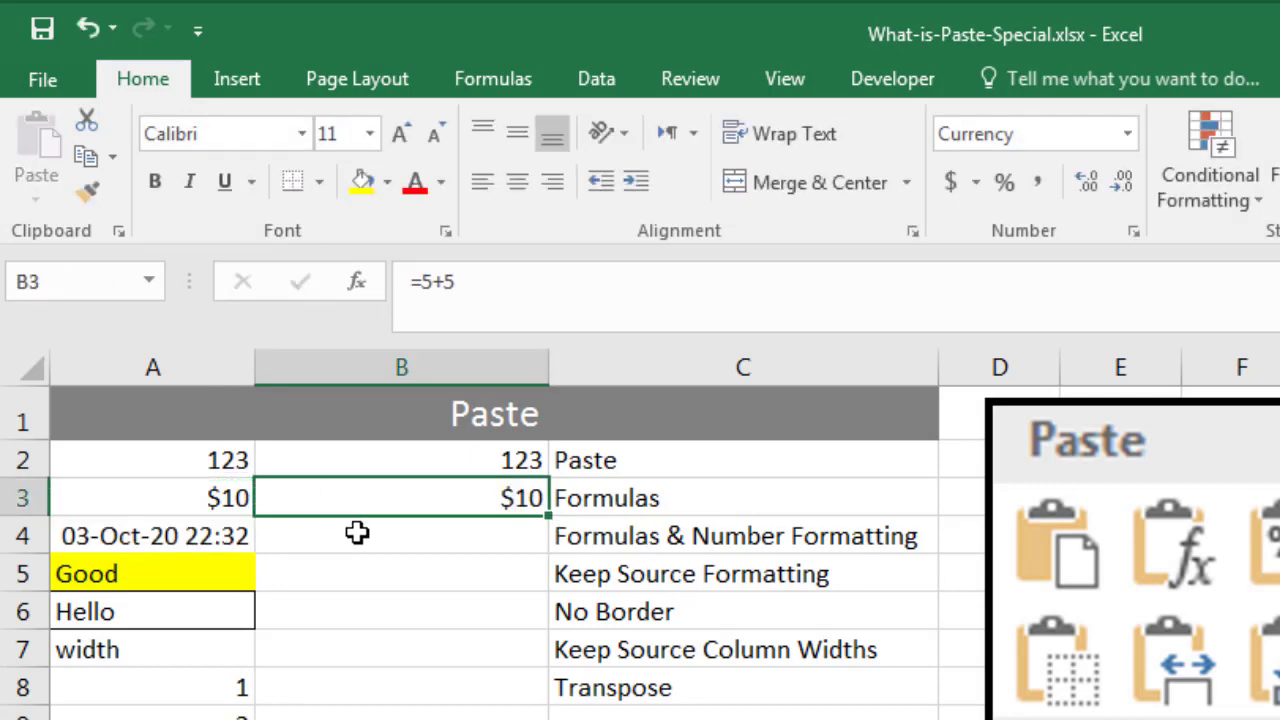
View the formula in cell A4, then copy the cell into B4 with the Formulas & Number Formatting paste option.
click(180, 538)
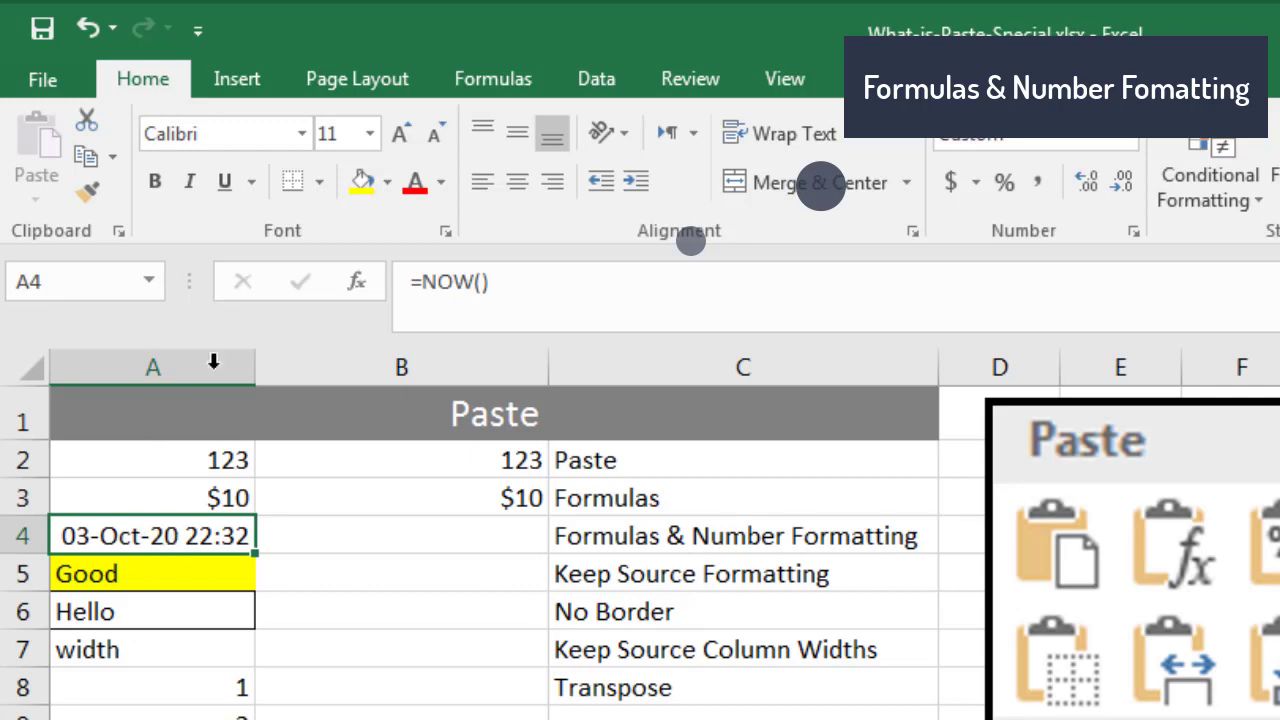
click(520, 282)
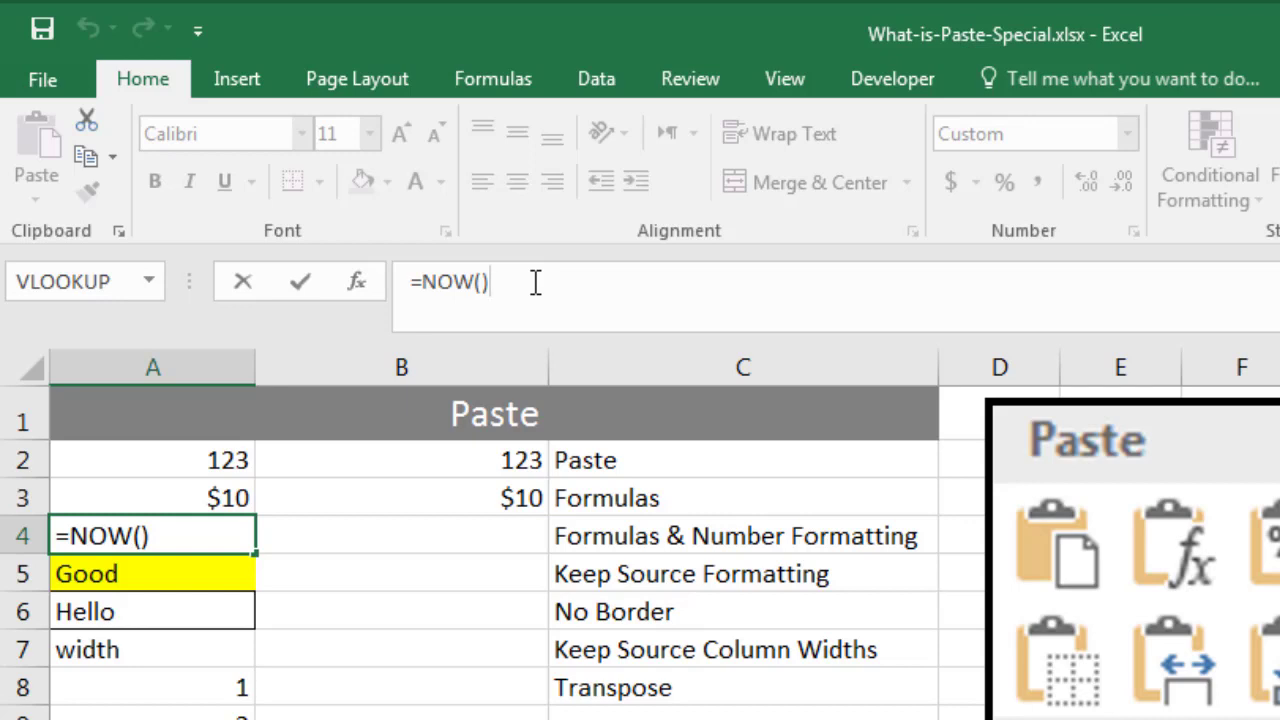
key(ctrl+Return)
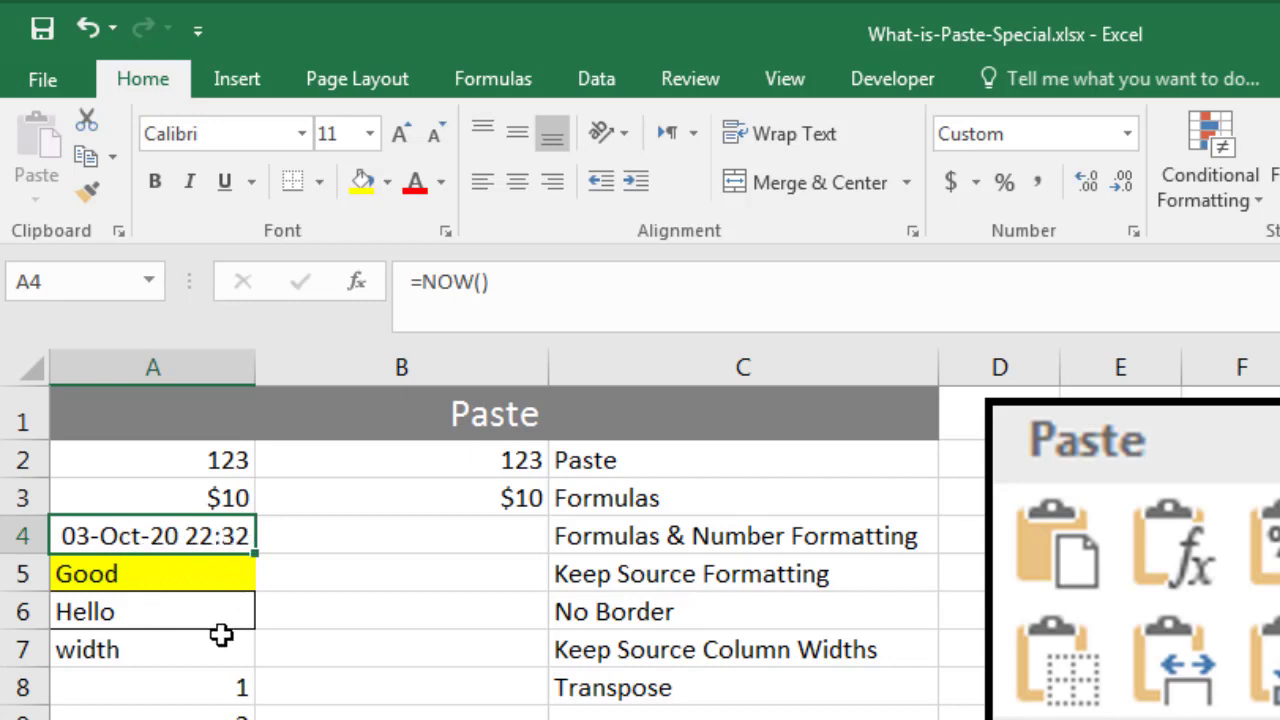
key(ctrl+c)
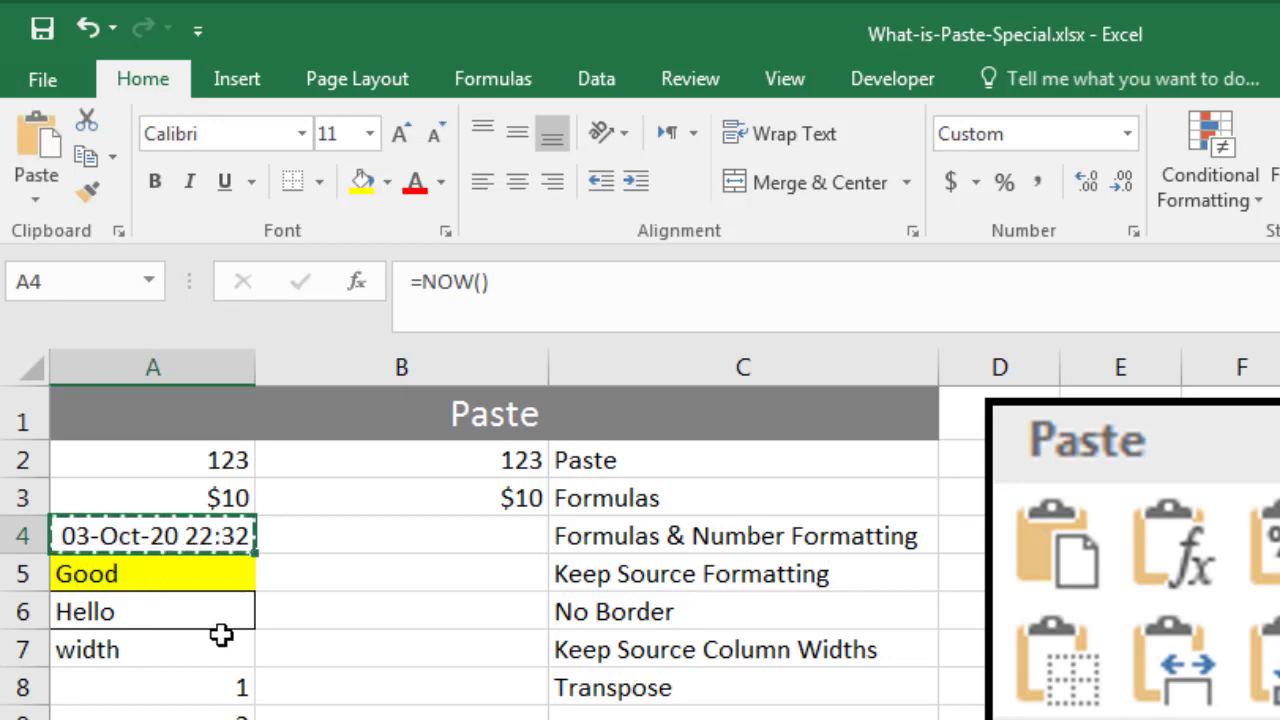
click(343, 532)
click(40, 188)
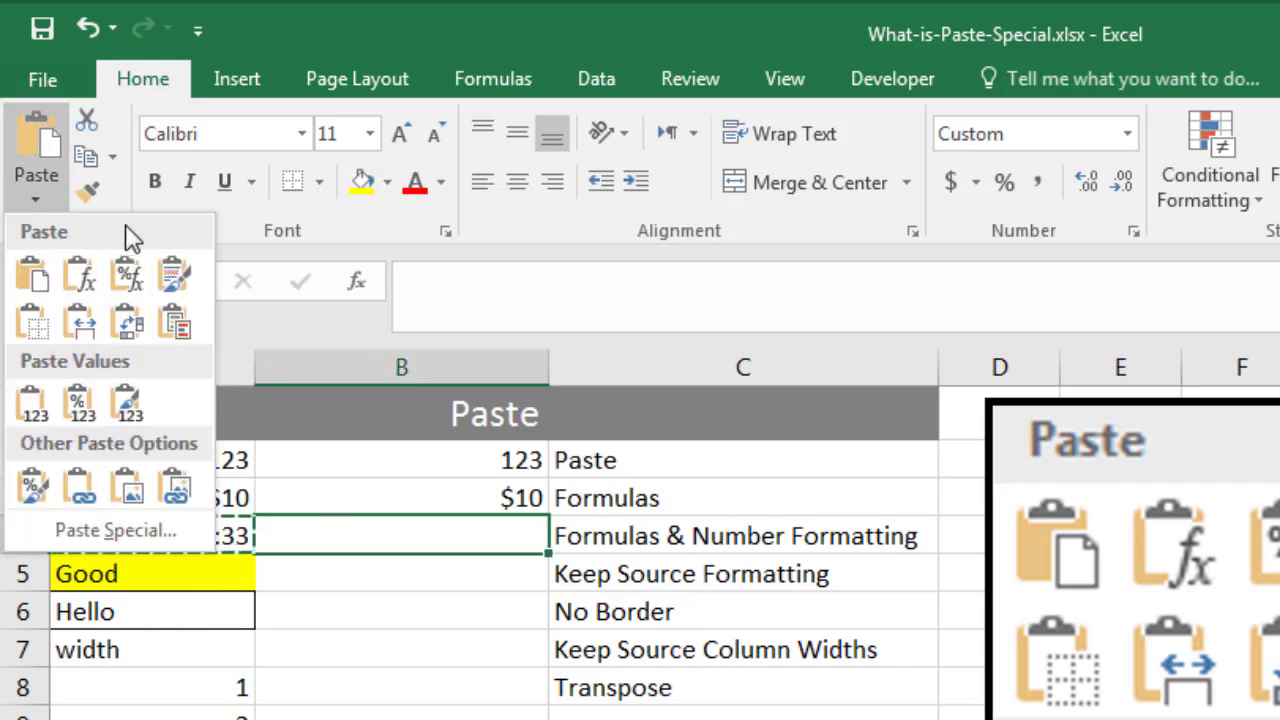
click(128, 276)
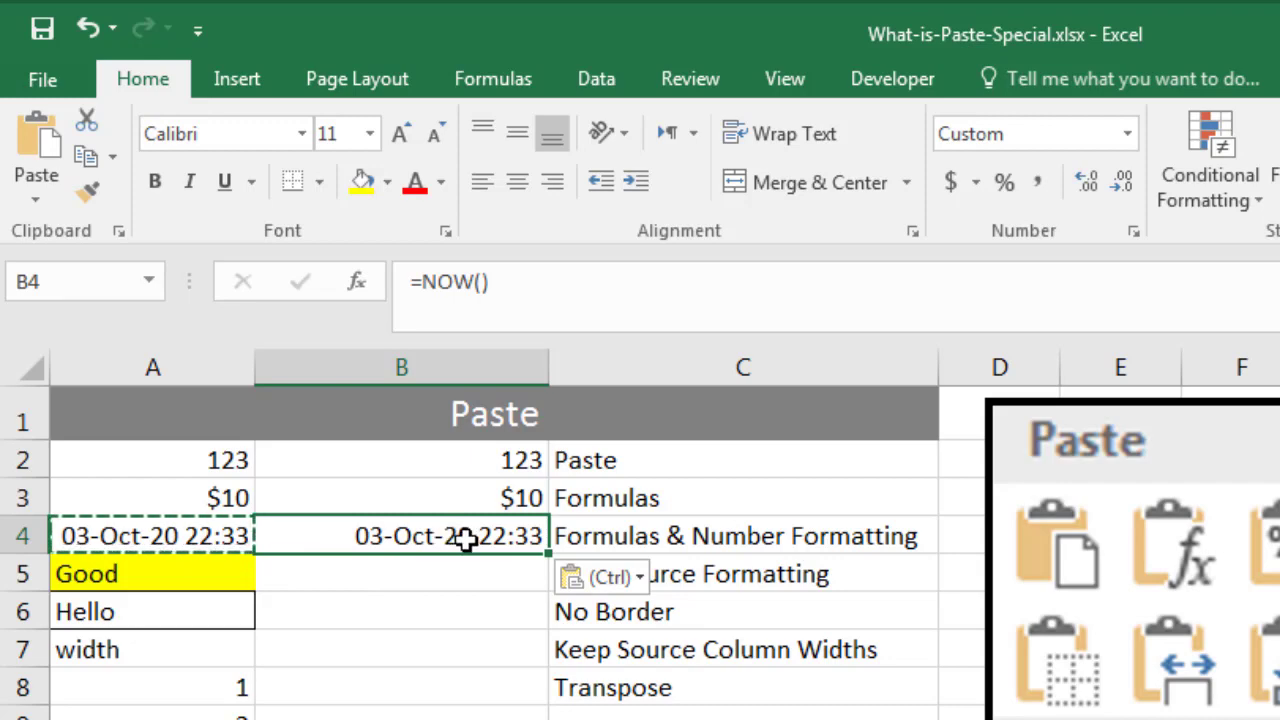
Copy the yellow cell A5 into B5 with the Keep Source Formatting paste option and clear the copy selection.
click(182, 572)
key(Escape)
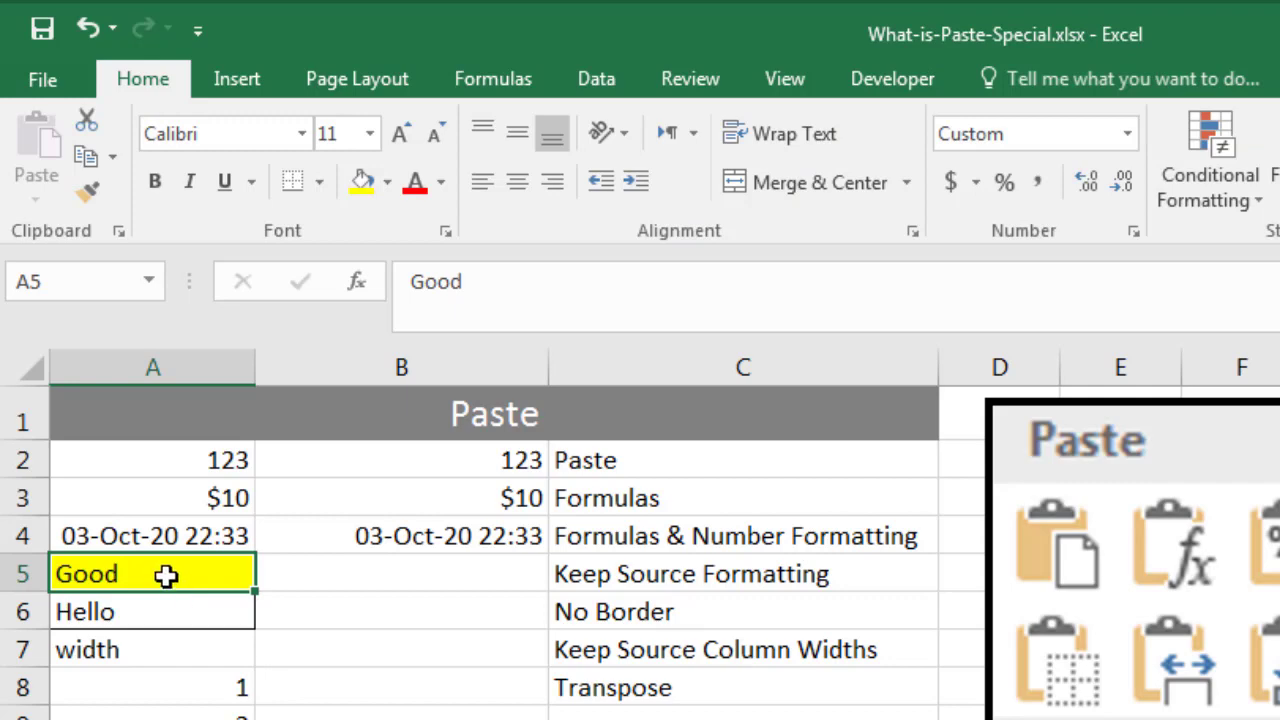
key(ctrl+c)
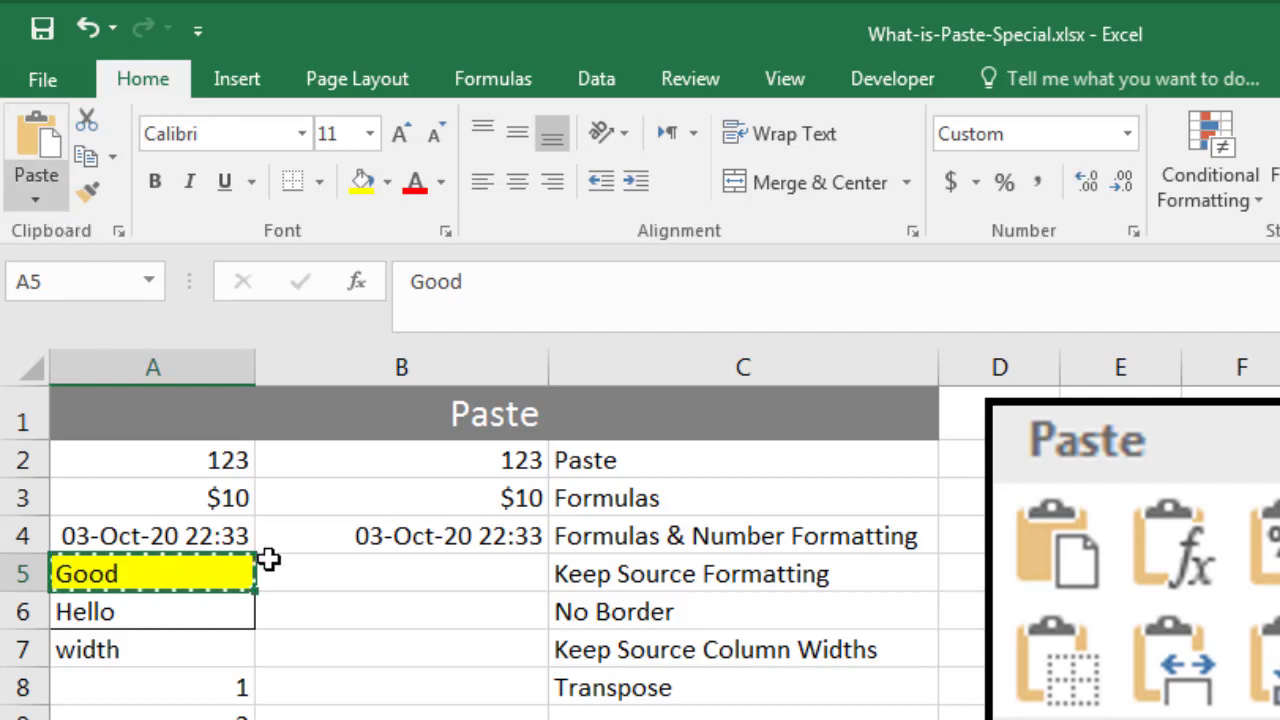
click(314, 565)
click(43, 189)
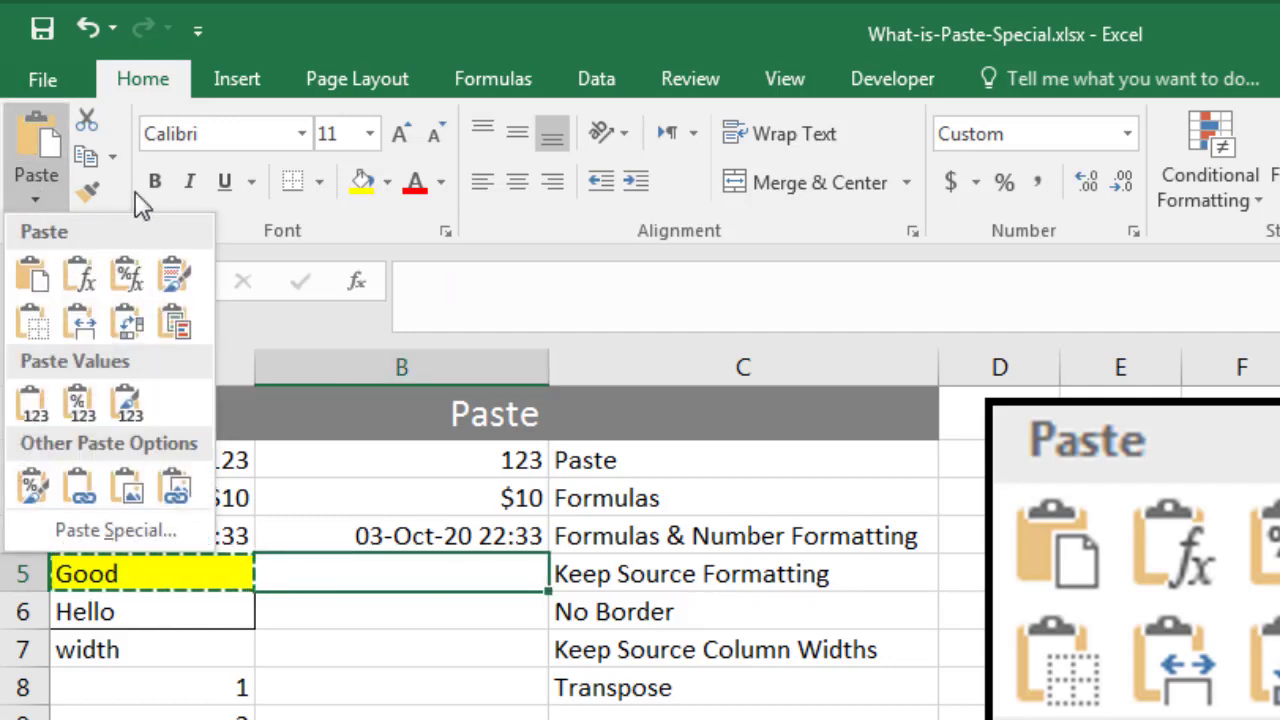
click(177, 274)
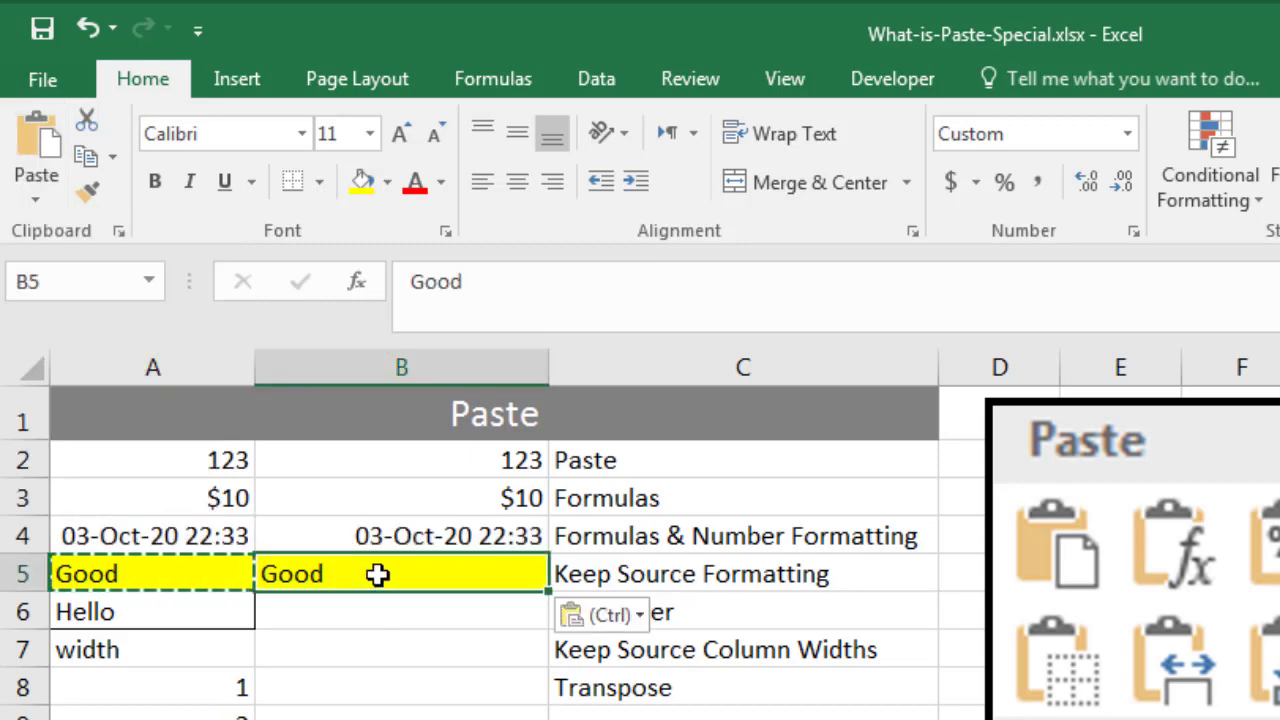
key(Escape)
Inspect the border of cell A6, copy the cell into B6 with the No Borders paste option, and clear the copy selection.
click(206, 611)
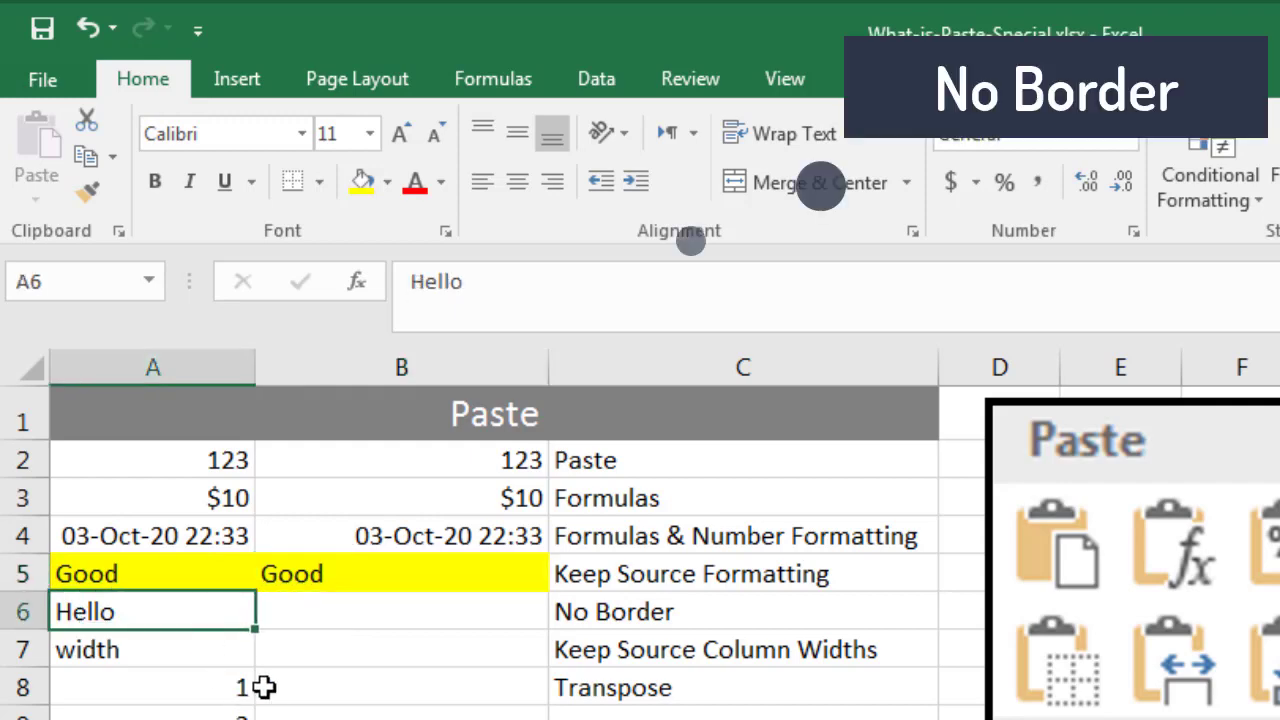
key(Right)
key(Down)
key(Left)
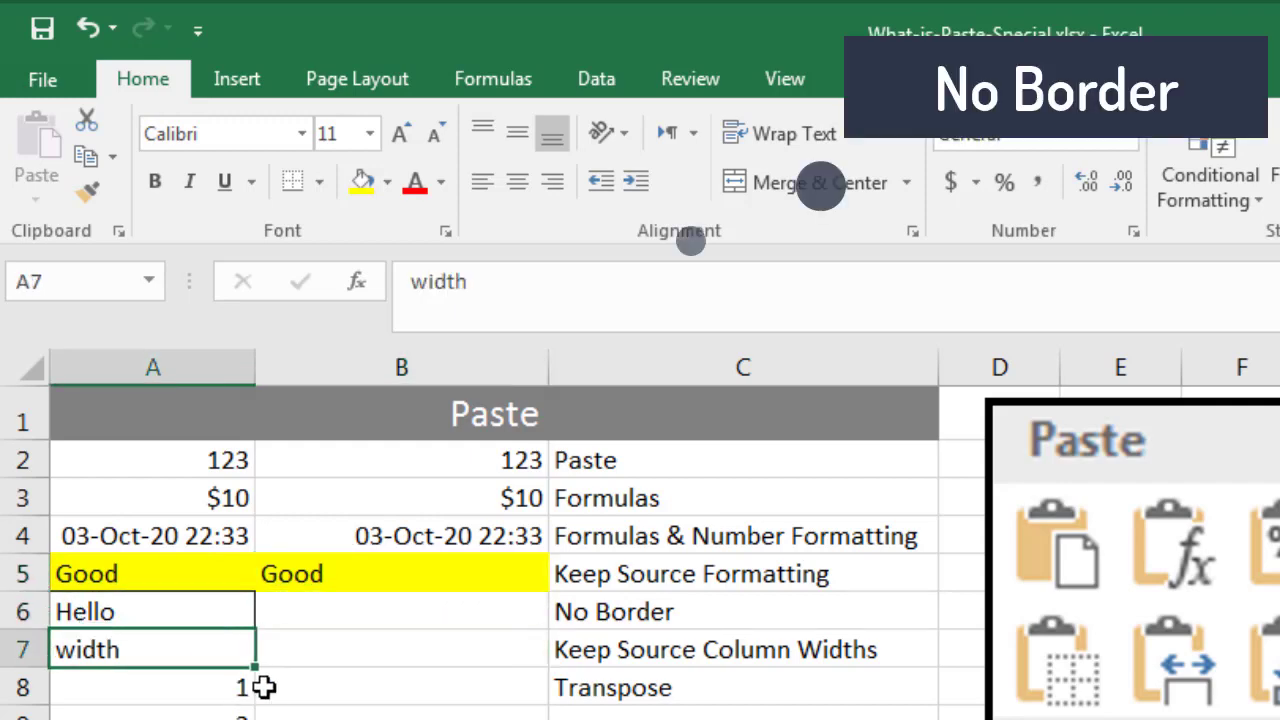
click(194, 612)
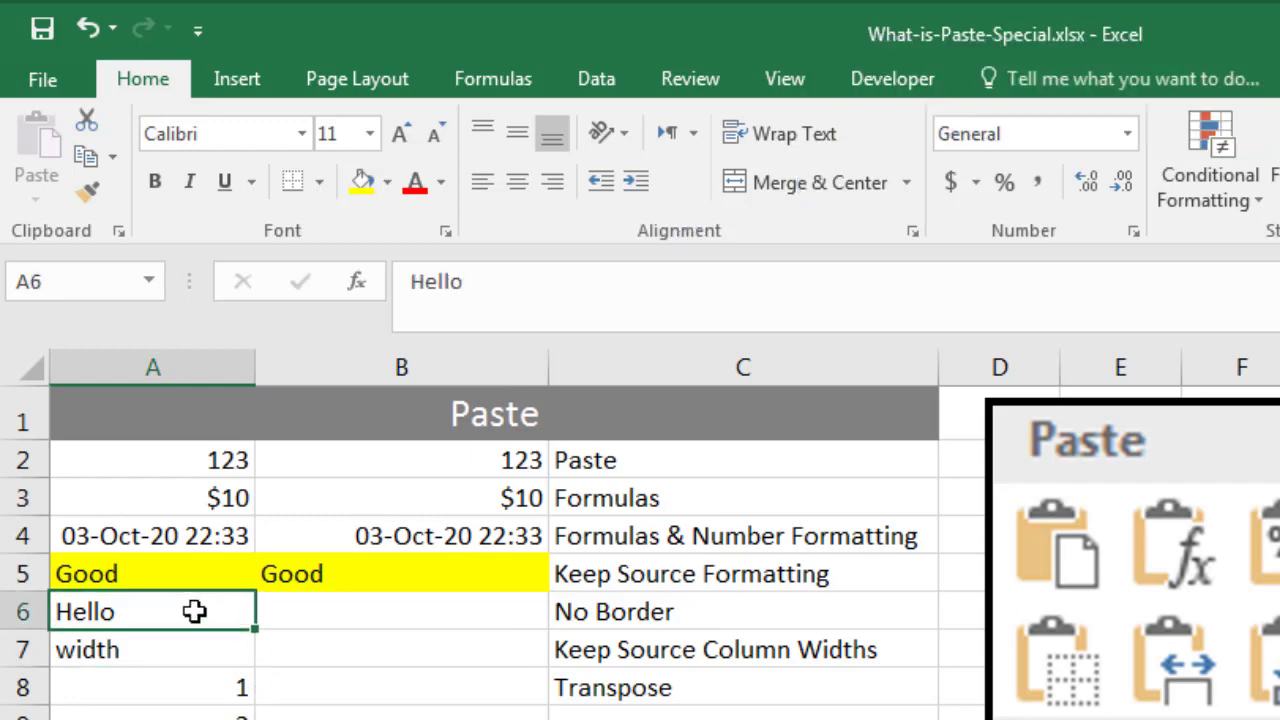
click(429, 610)
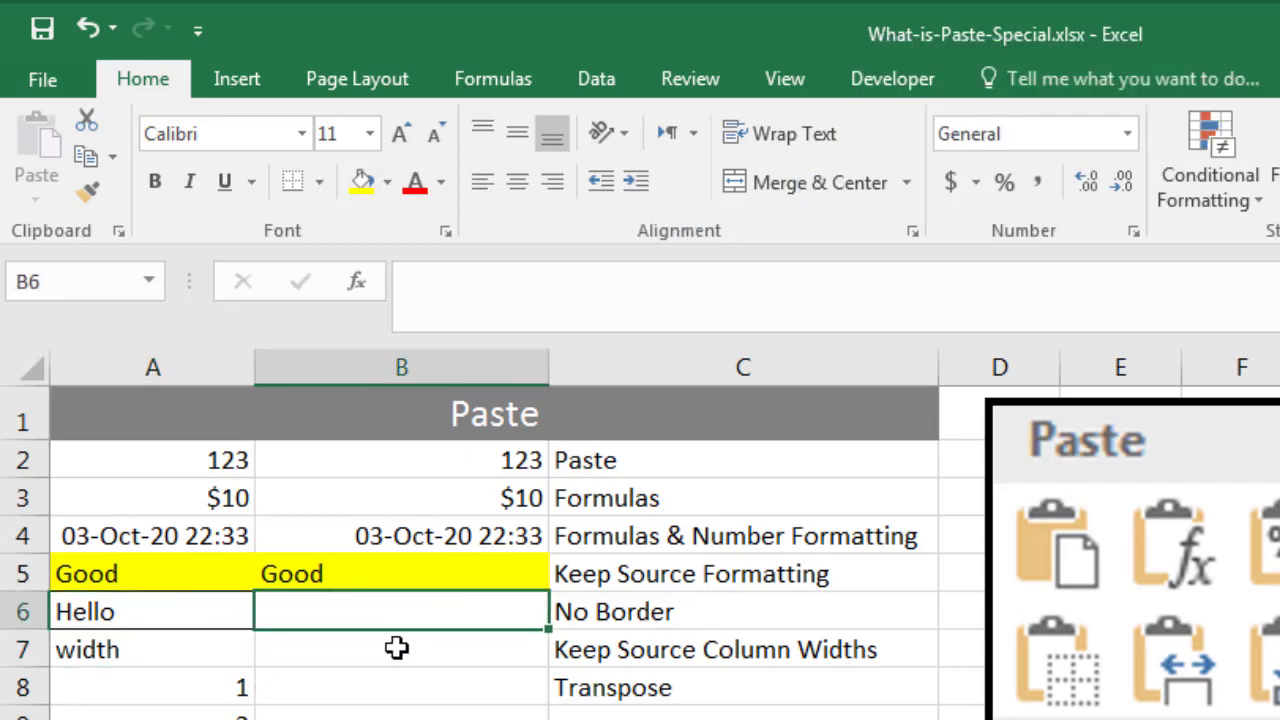
click(215, 610)
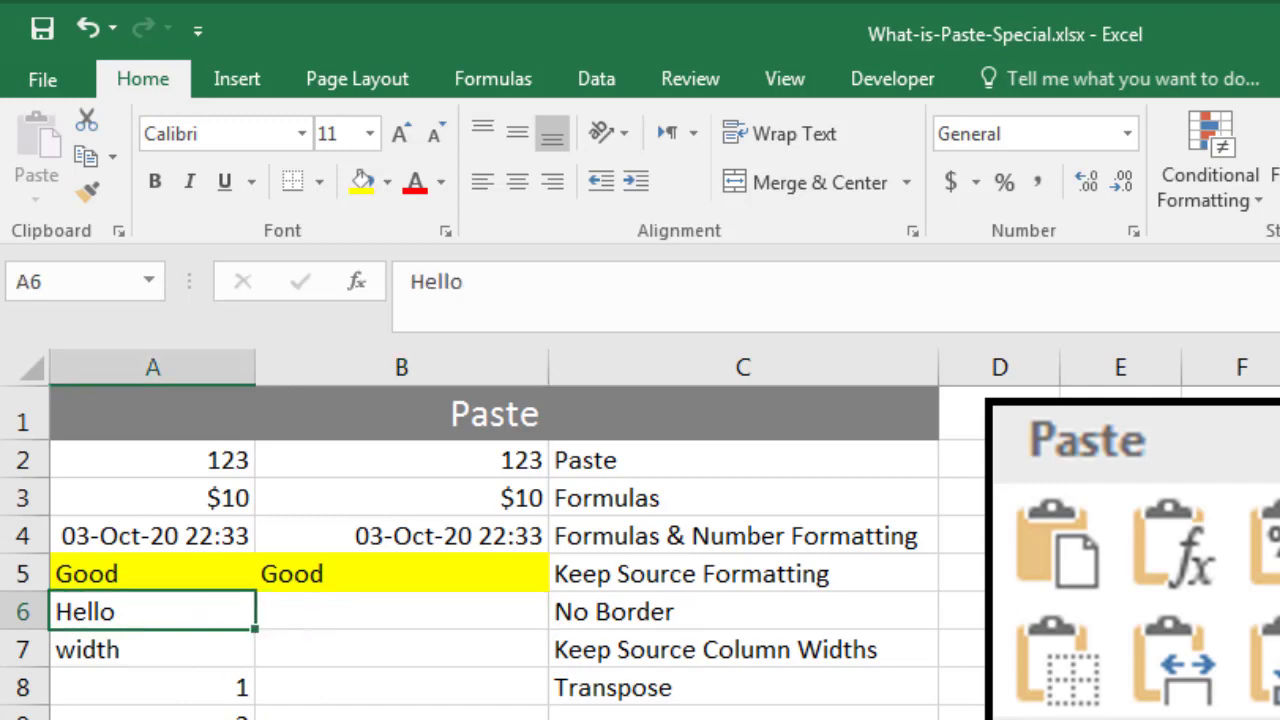
key(ctrl+c)
click(363, 600)
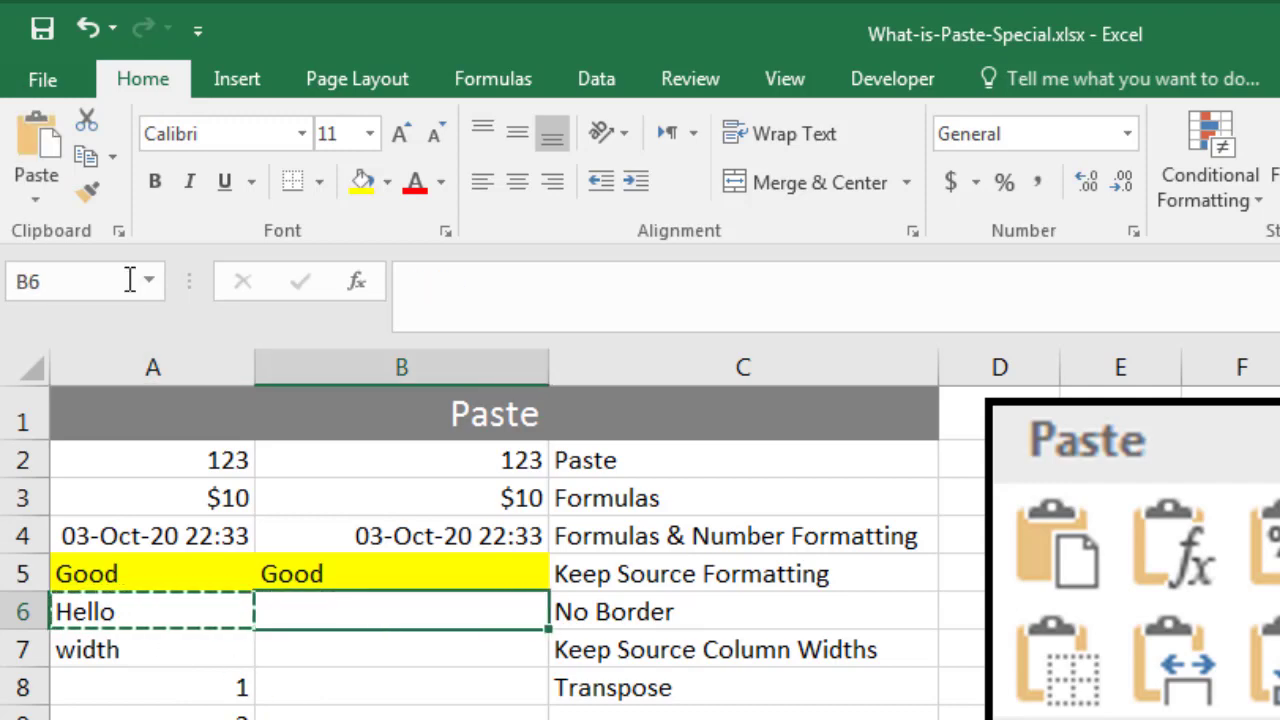
click(37, 182)
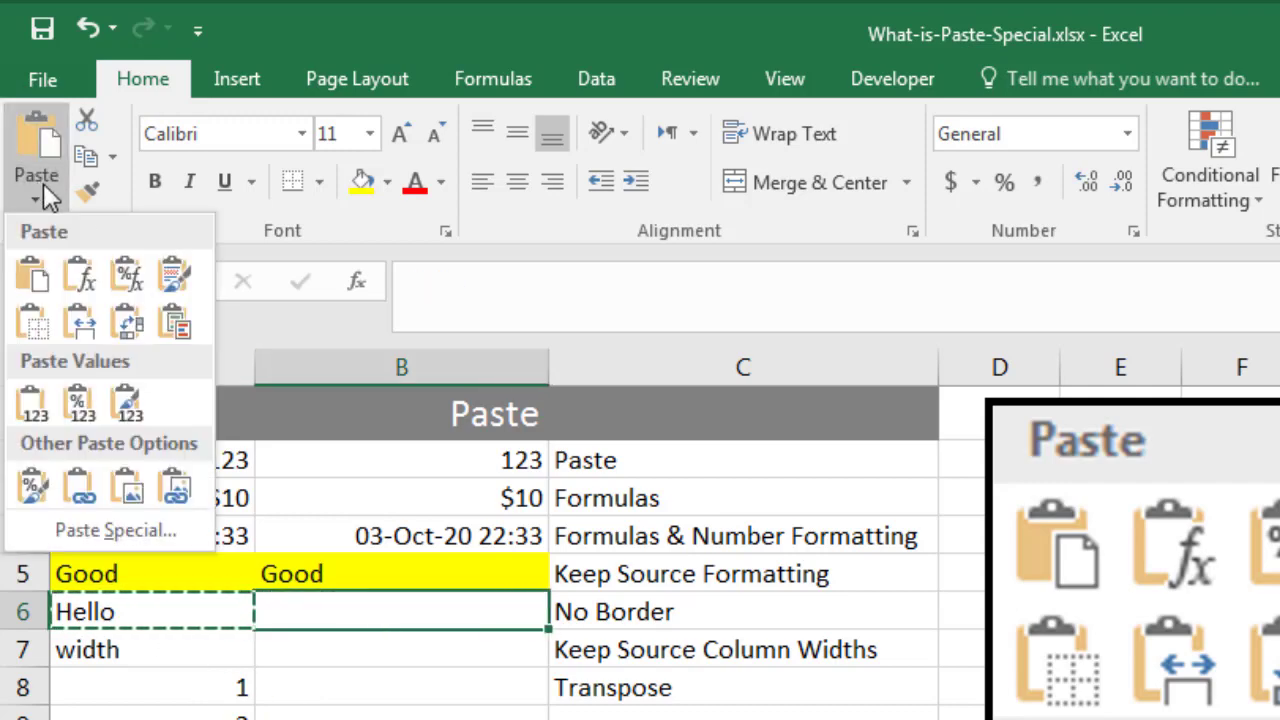
click(35, 325)
click(368, 663)
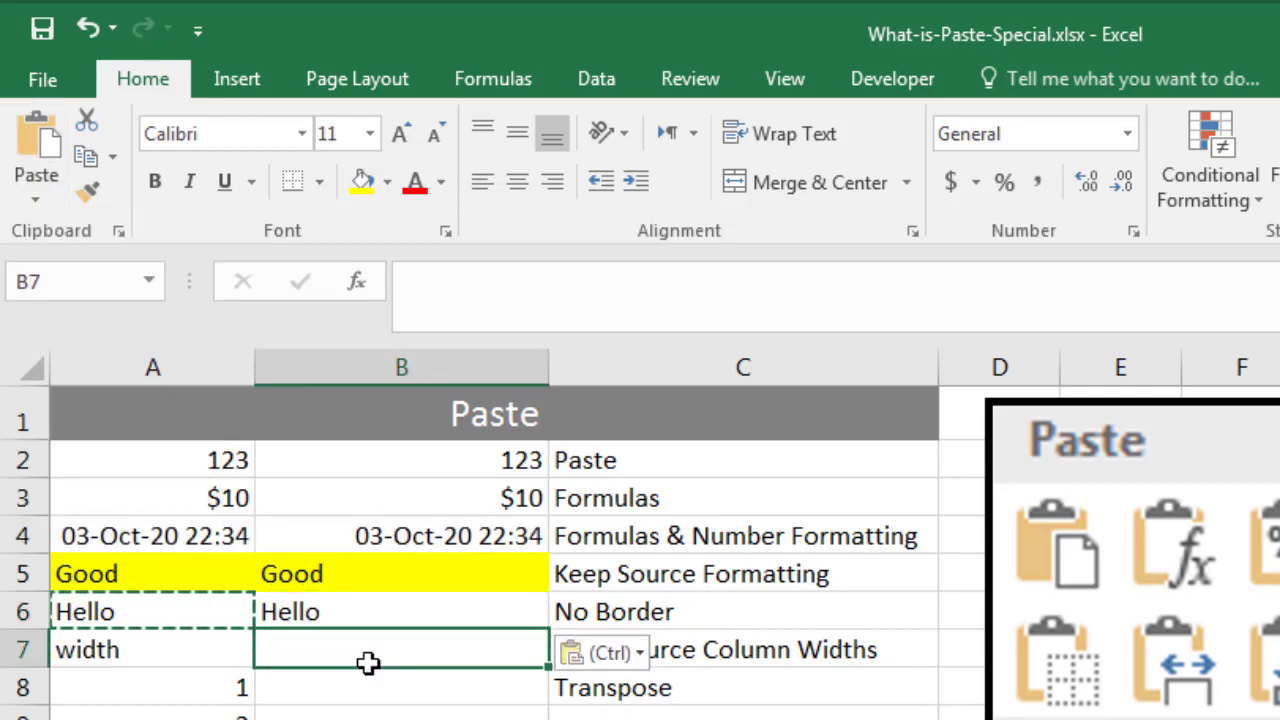
key(Down)
key(Escape)
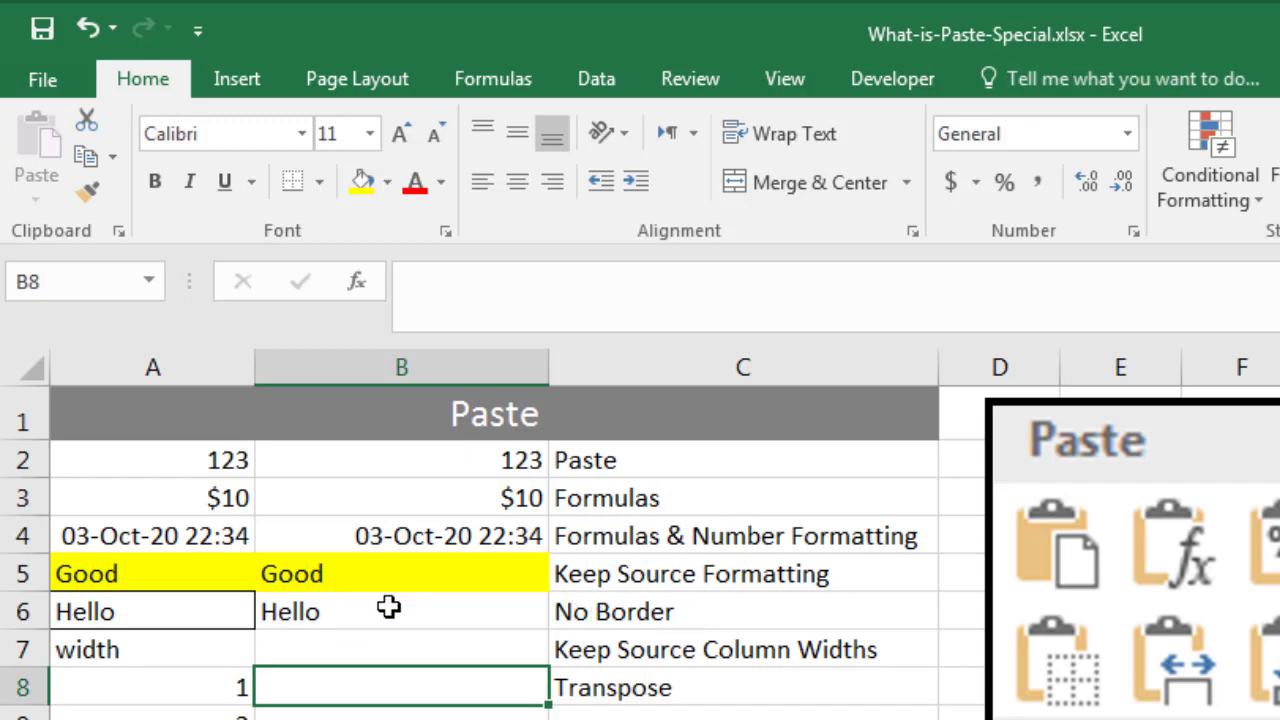
Copy cell A7 into B7 with the Keep Source Column Widths paste option and clear the copy selection.
click(140, 656)
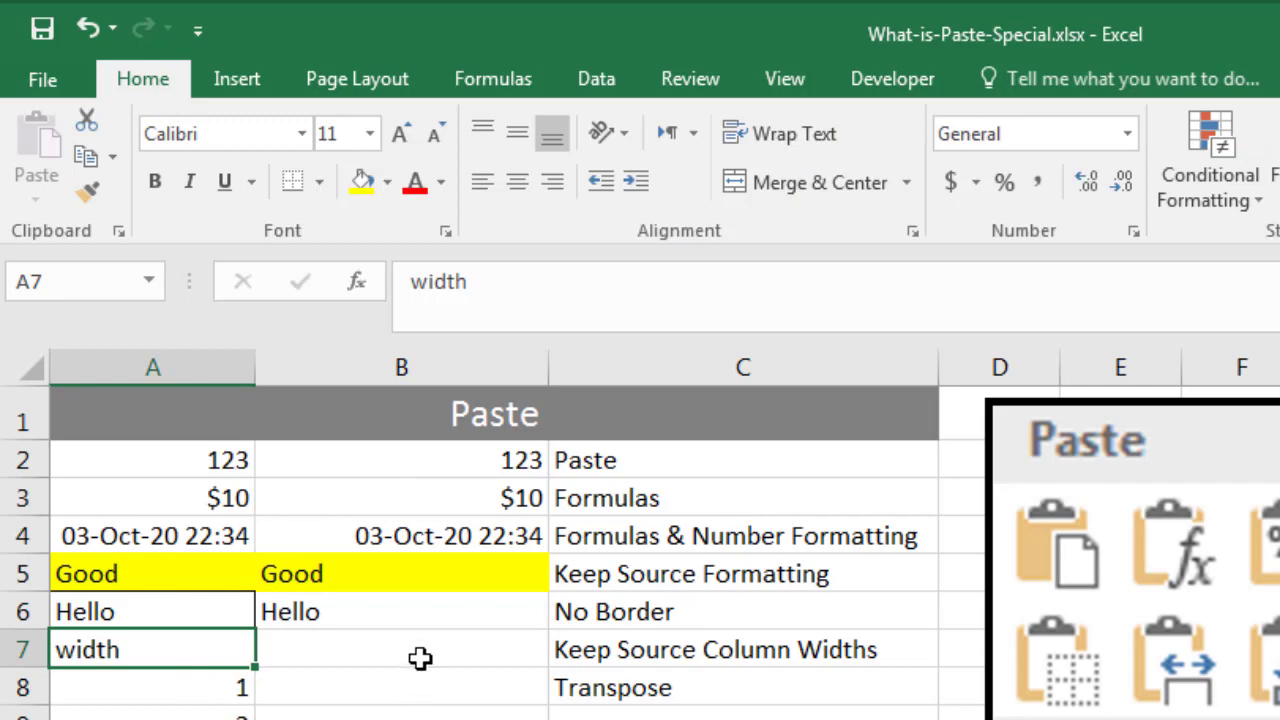
key(ctrl+c)
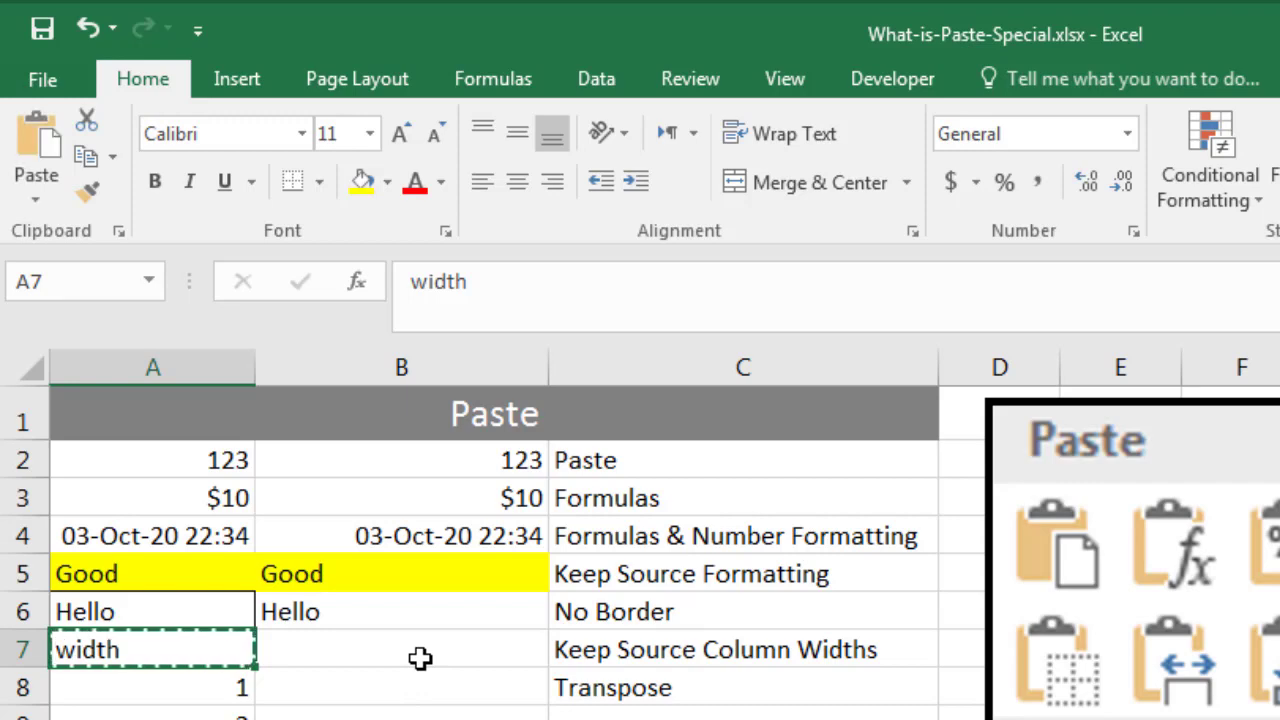
click(420, 651)
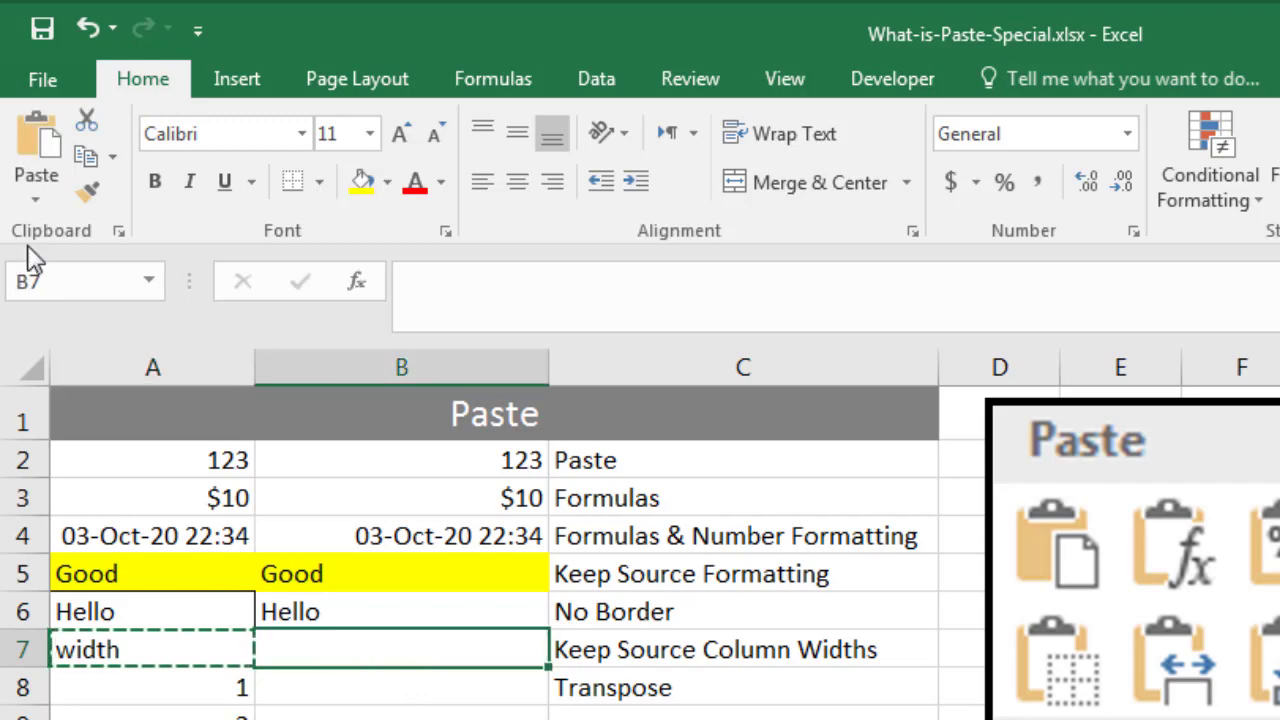
click(46, 187)
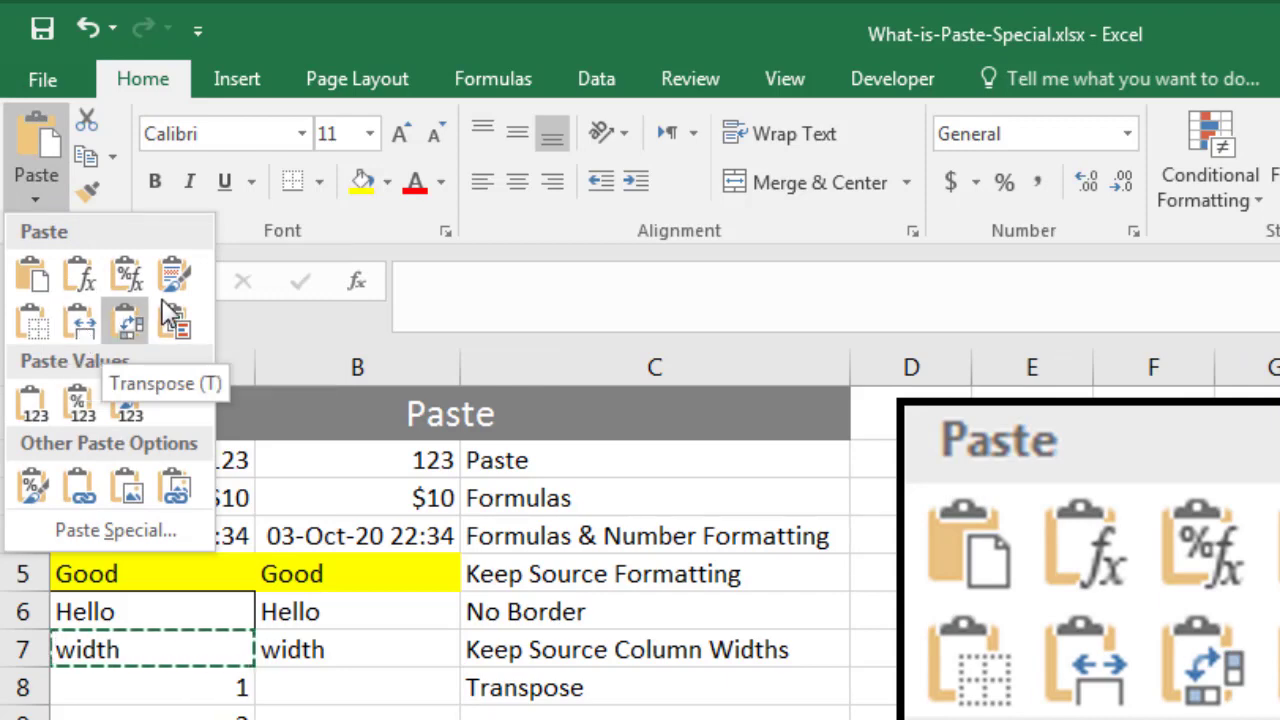
click(84, 320)
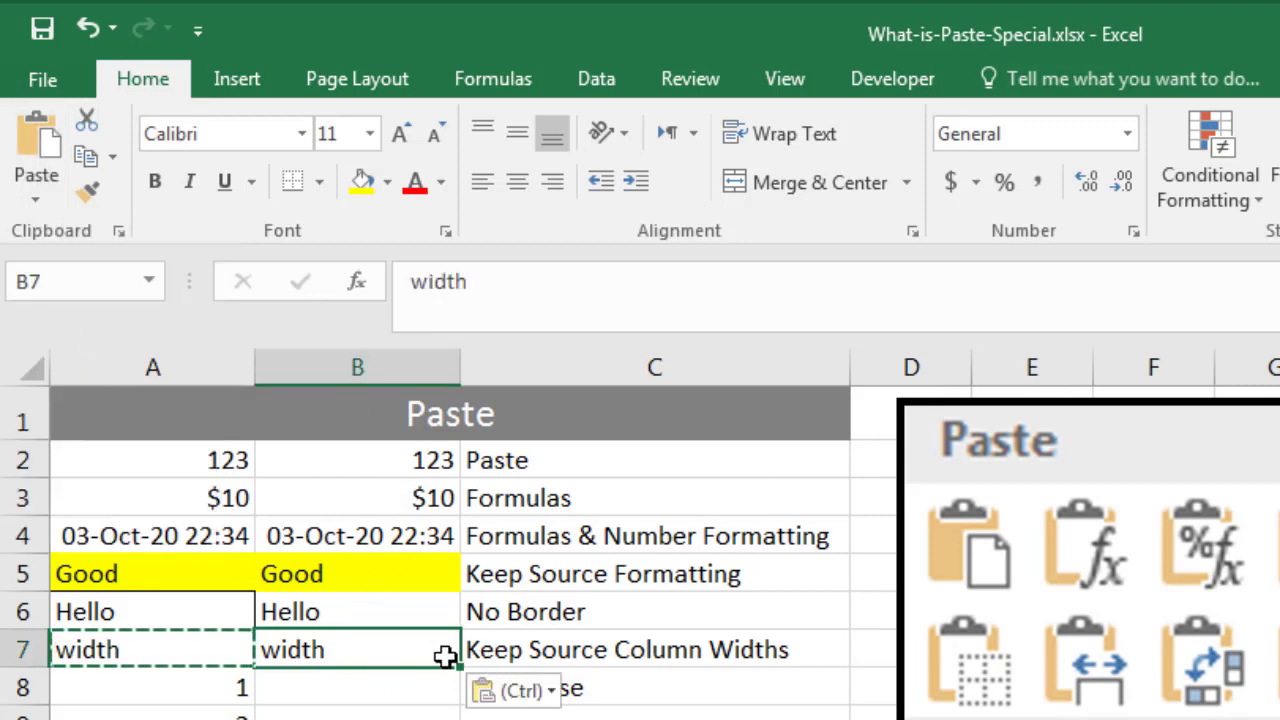
key(Escape)
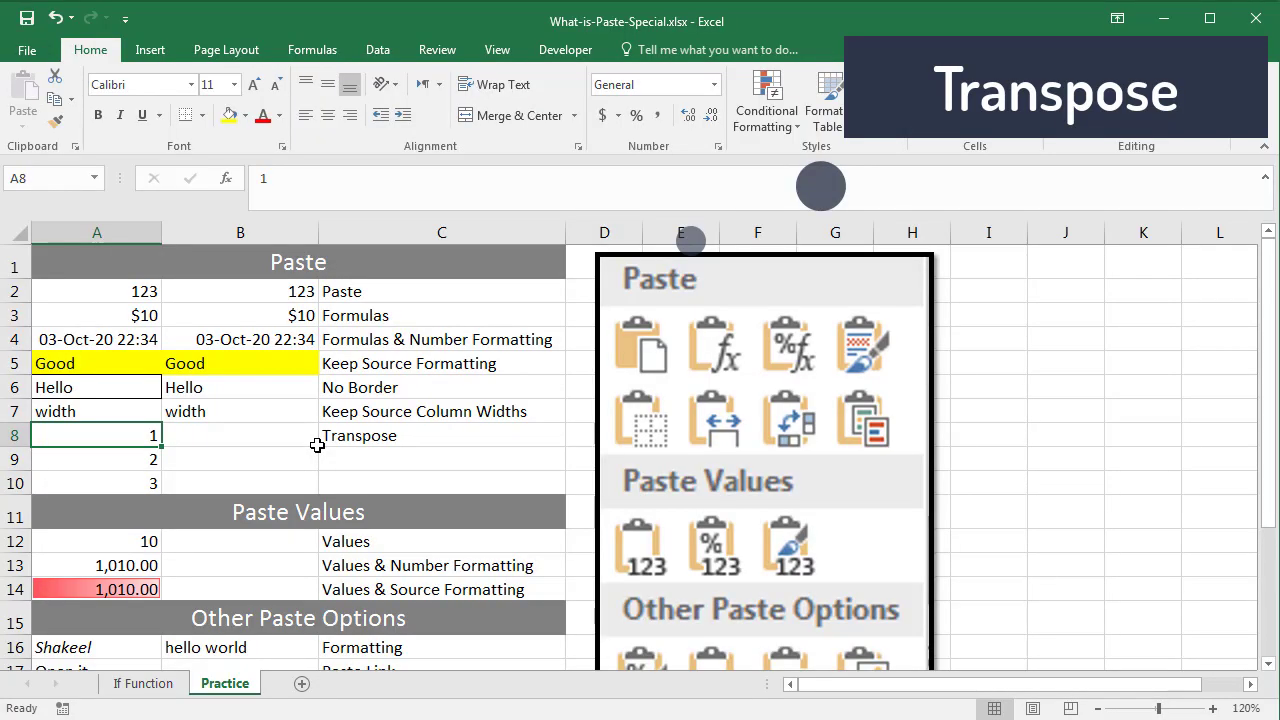
Copy cells A8:A10, move the paste-options picture down to free row 2, and paste the cells transposed starting at D2.
click(99, 462)
click(100, 503)
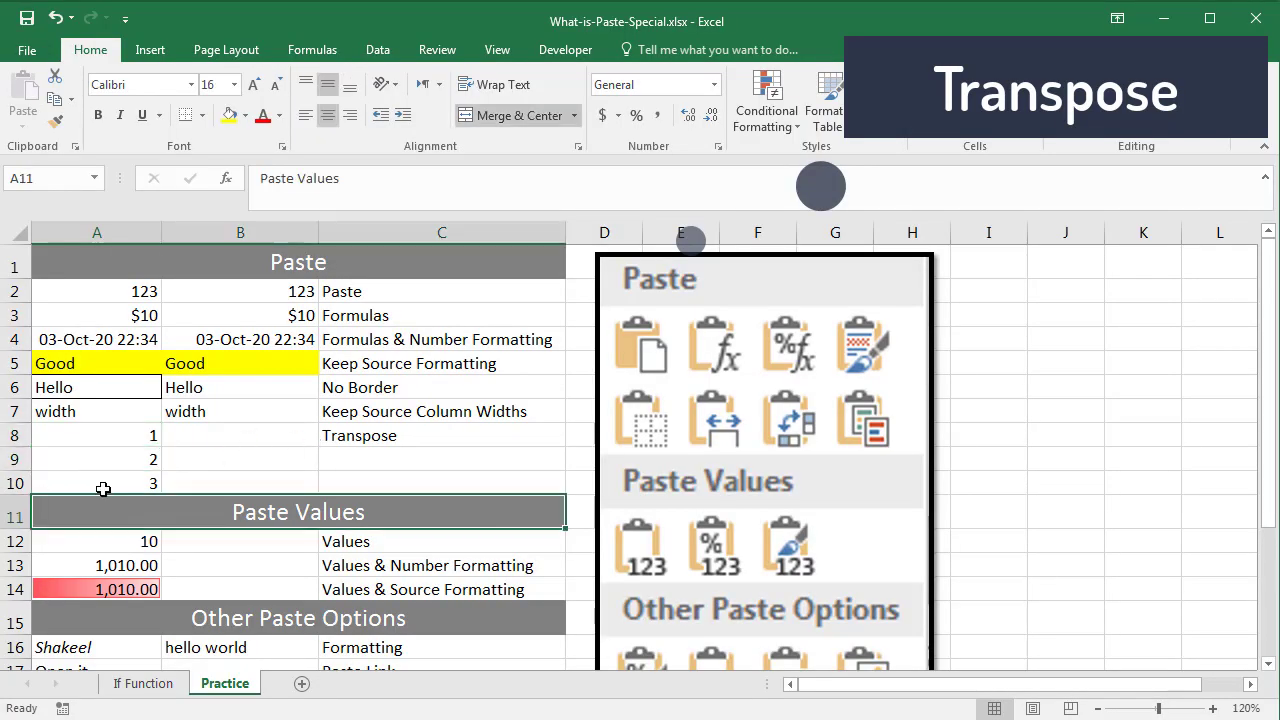
click(103, 487)
click(114, 443)
drag(112, 464, 108, 482)
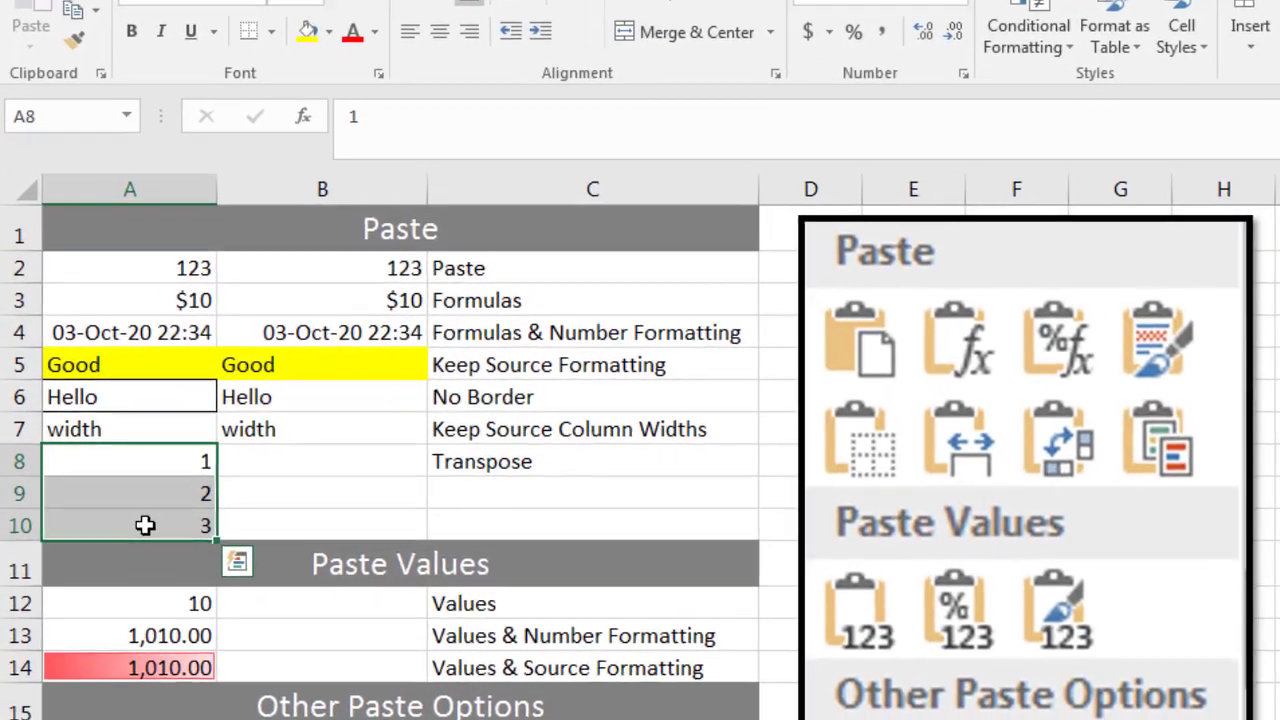
key(ctrl+c)
drag(682, 286, 680, 357)
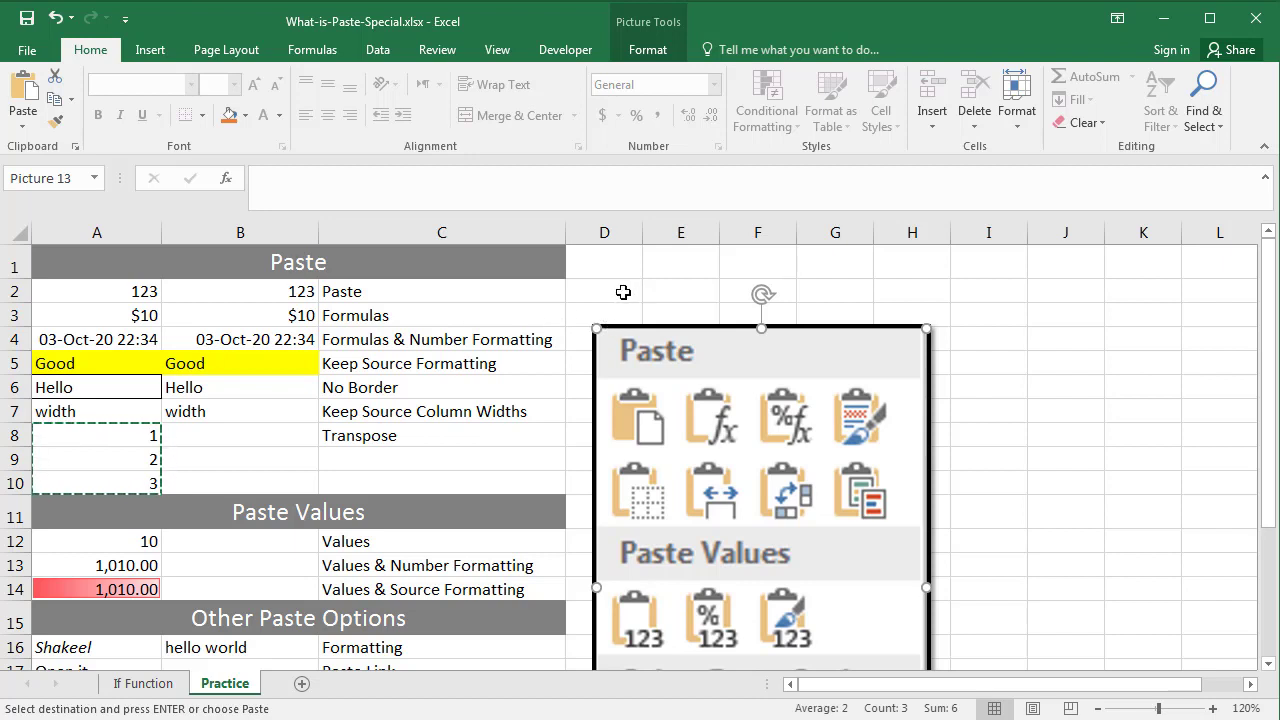
click(624, 290)
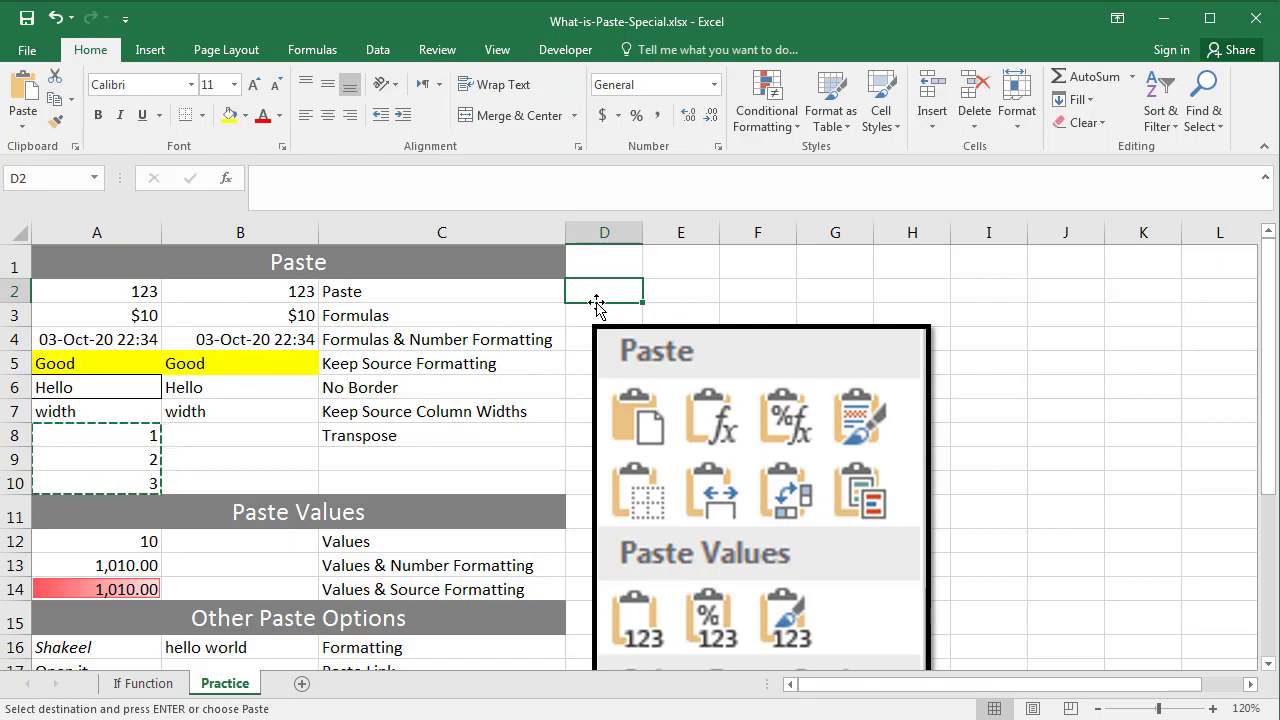
click(24, 124)
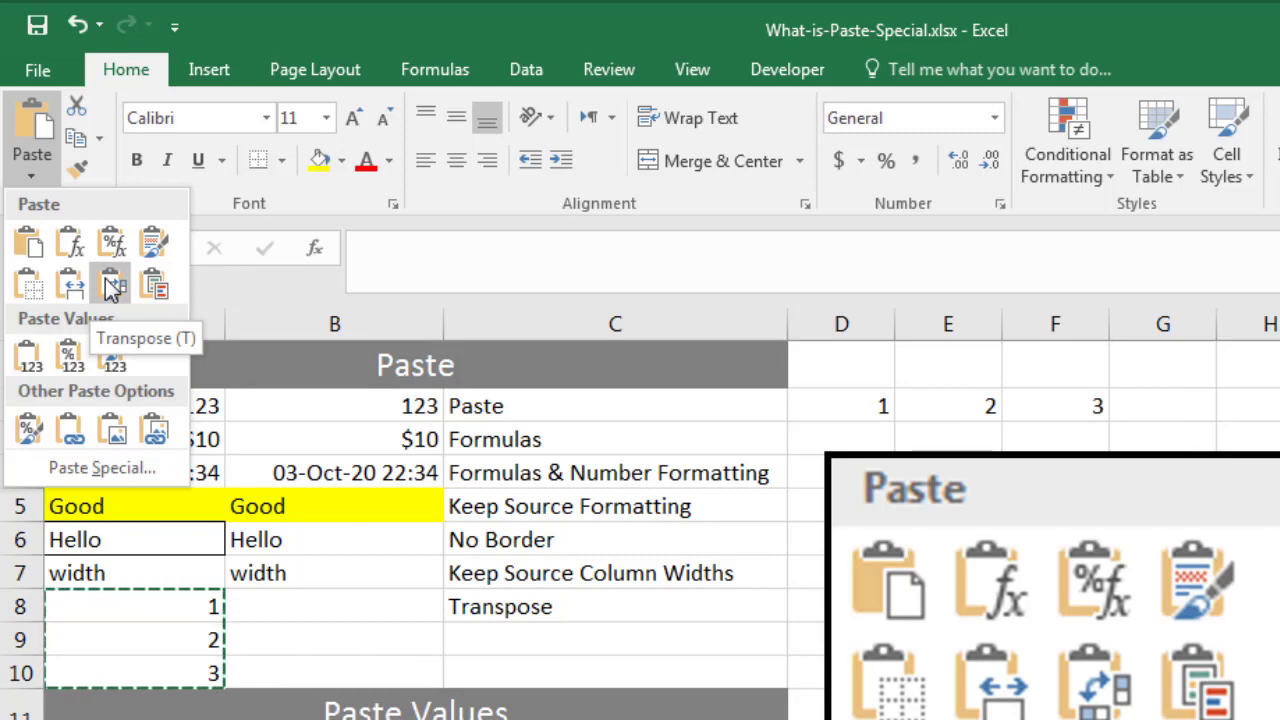
click(113, 287)
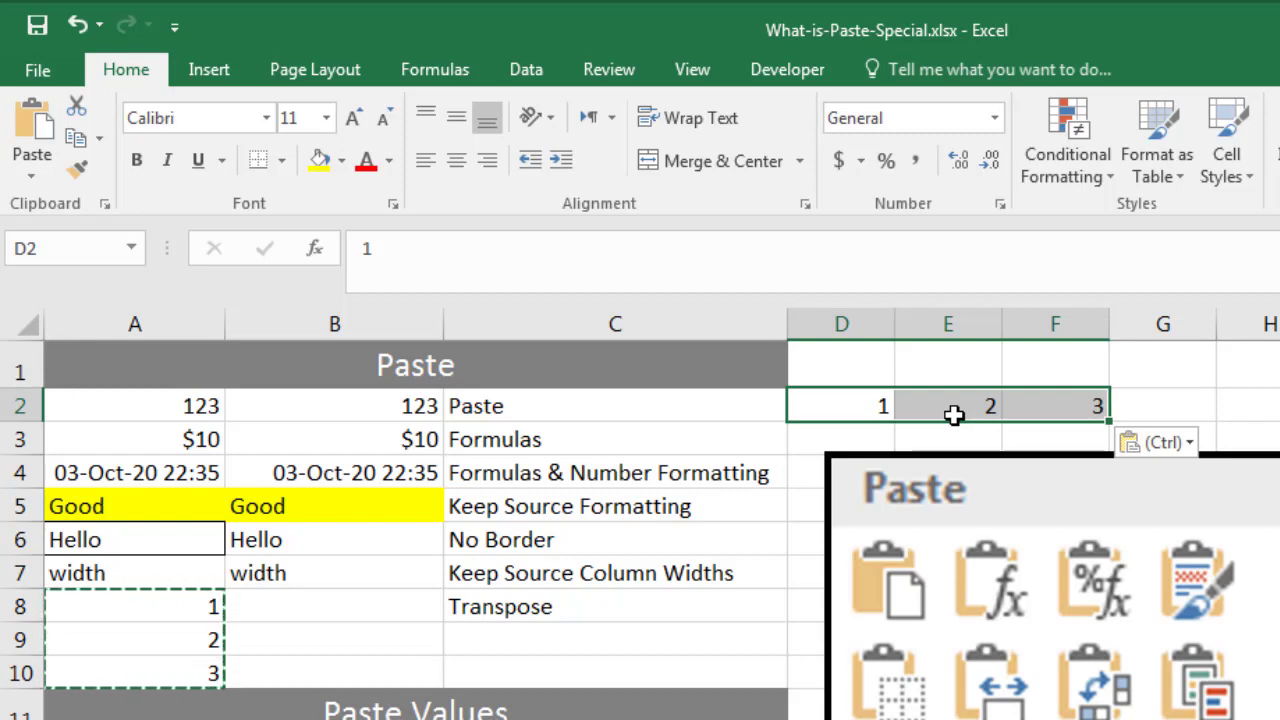
Copy the horizontal range D2:F2 and paste it into column B starting at B8 with the Transpose option.
drag(880, 409, 1058, 391)
key(ctrl+c)
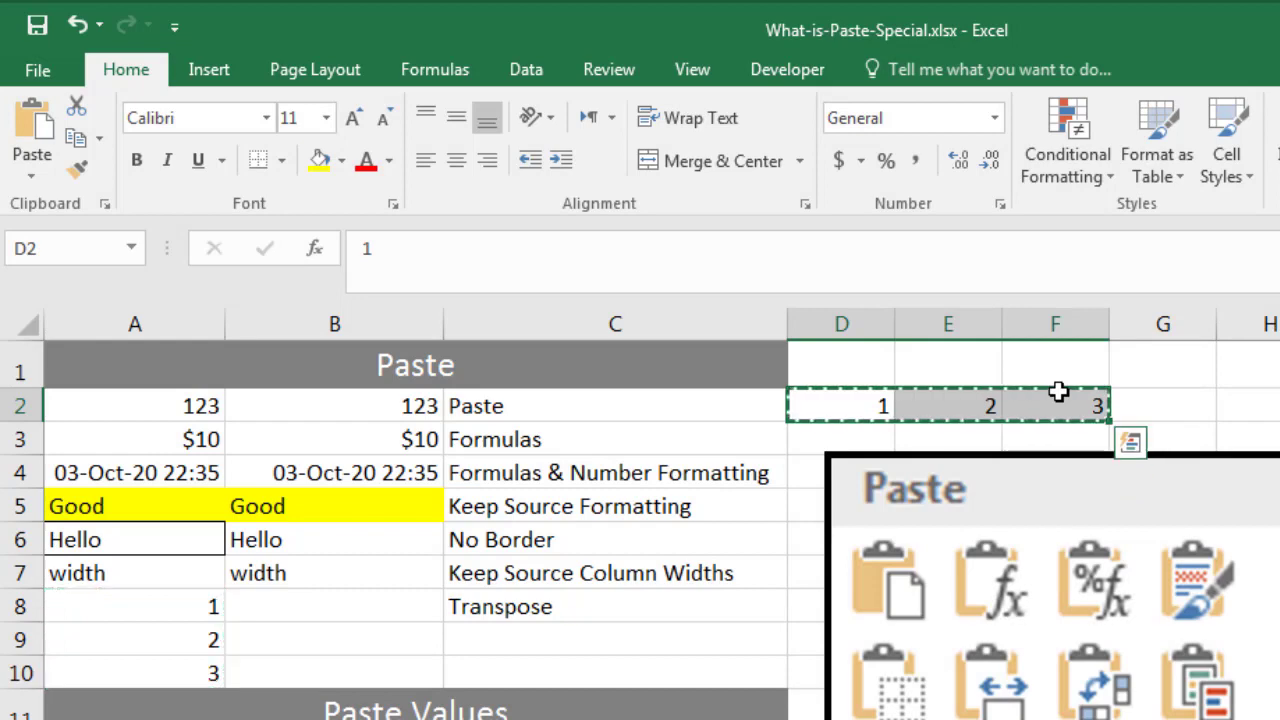
click(370, 598)
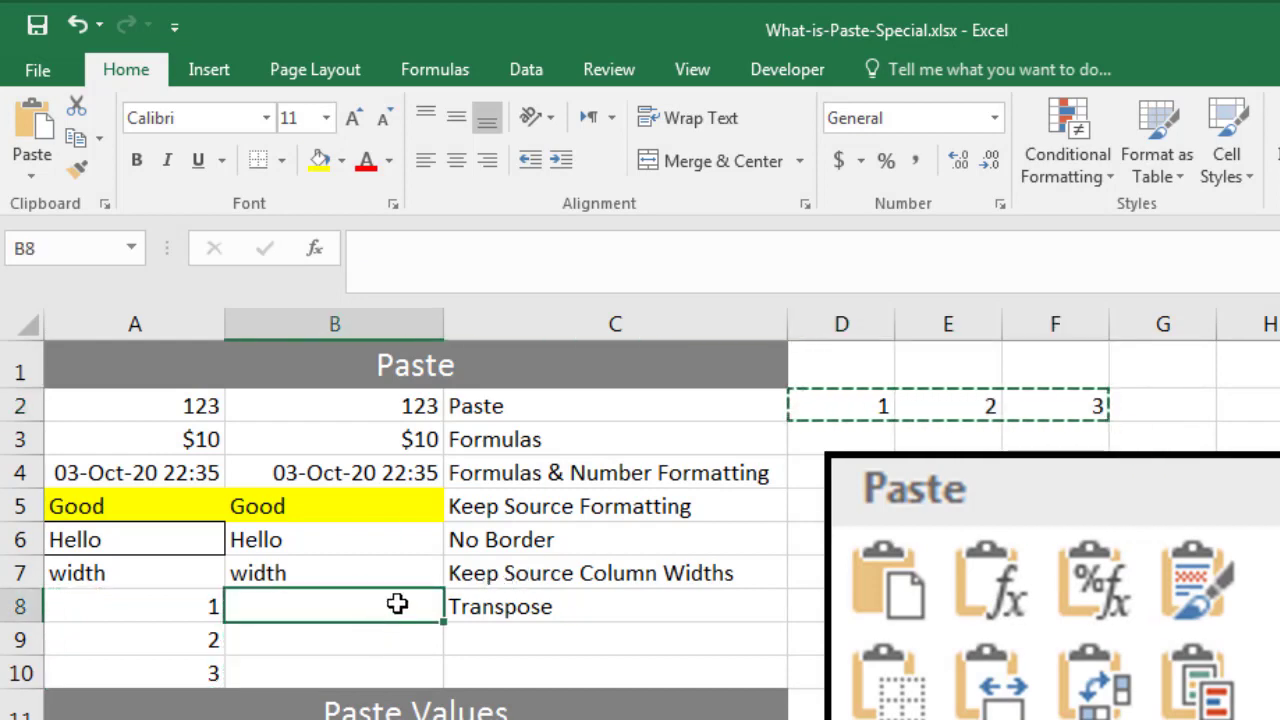
click(31, 176)
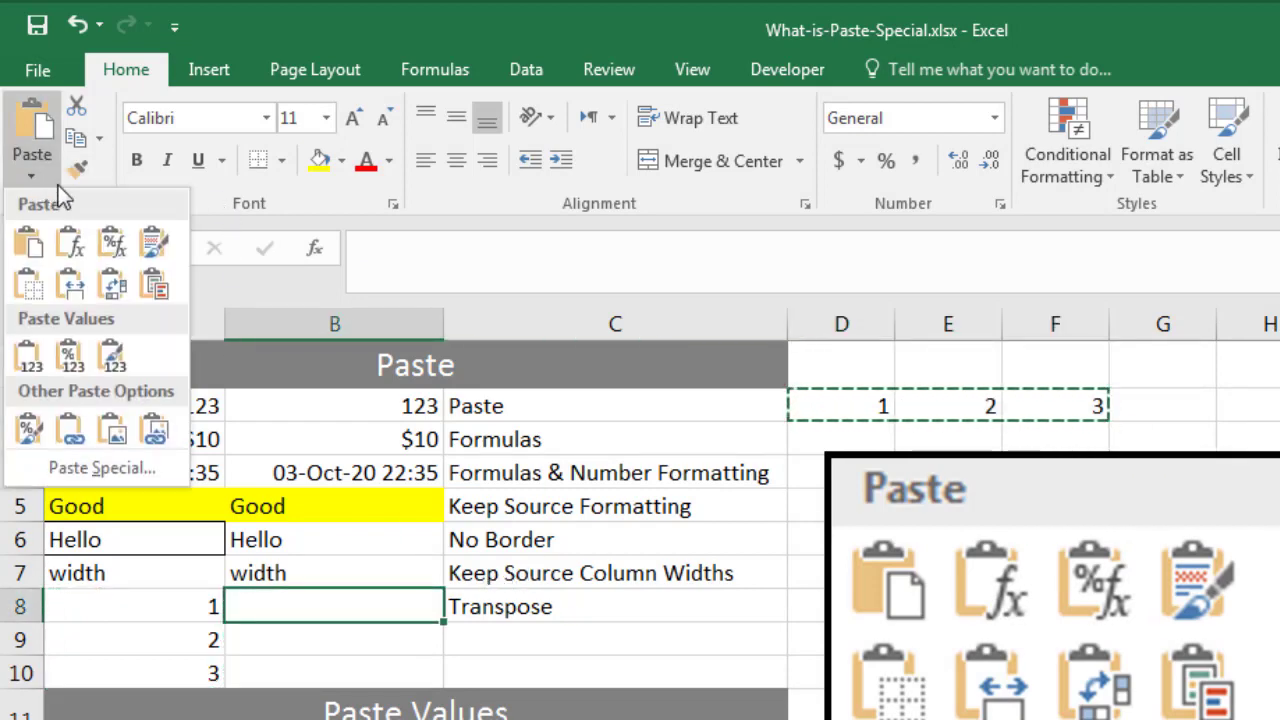
click(114, 288)
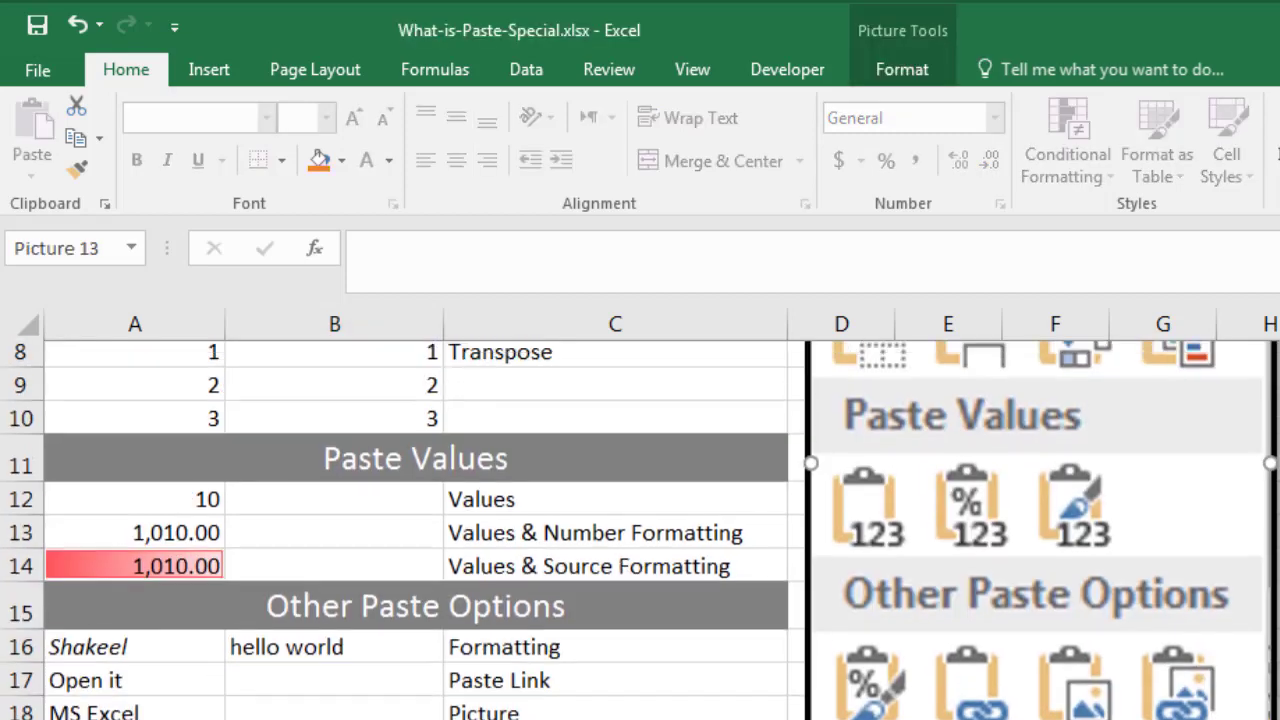
Go to the Values example in row 12 and inspect the formula in cell A12 without changing it.
scroll(337, 483, down, 1)
click(330, 472)
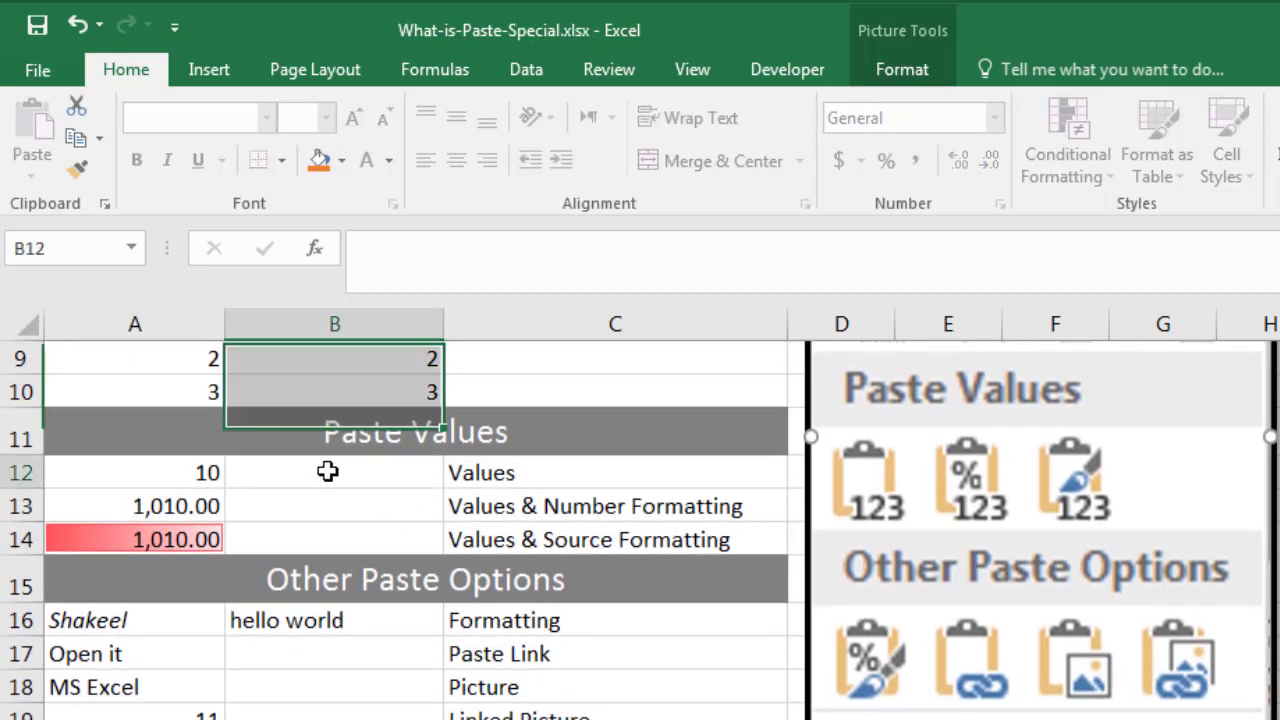
click(502, 478)
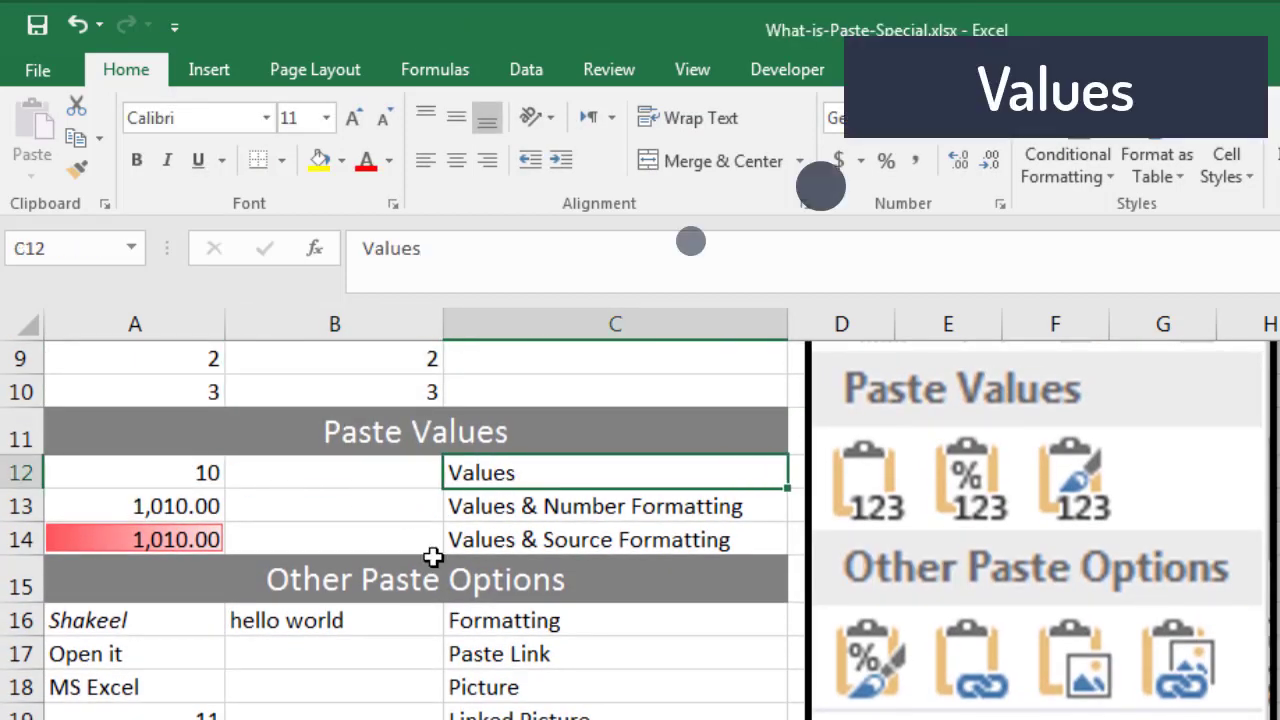
click(183, 477)
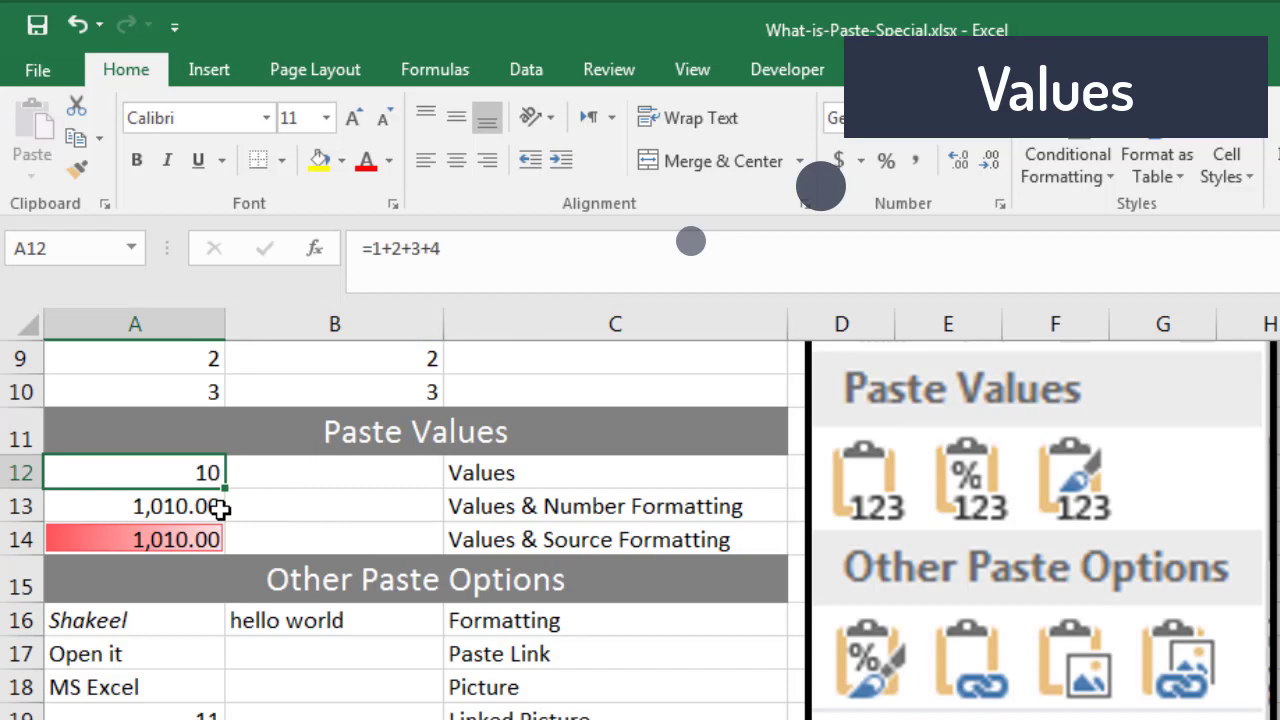
click(497, 245)
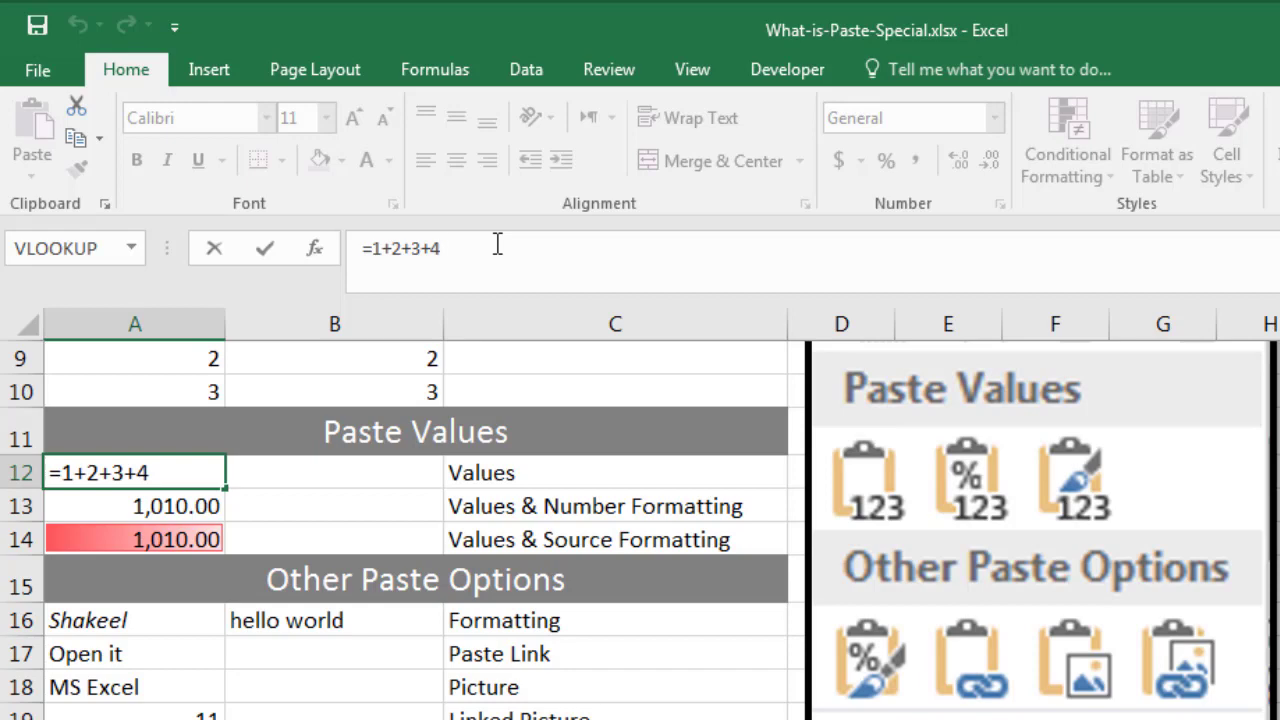
key(ctrl+Return)
Copy cell A12 into B12 with a regular paste, check the pasted formula, and delete the contents of B12.
key(ctrl+c)
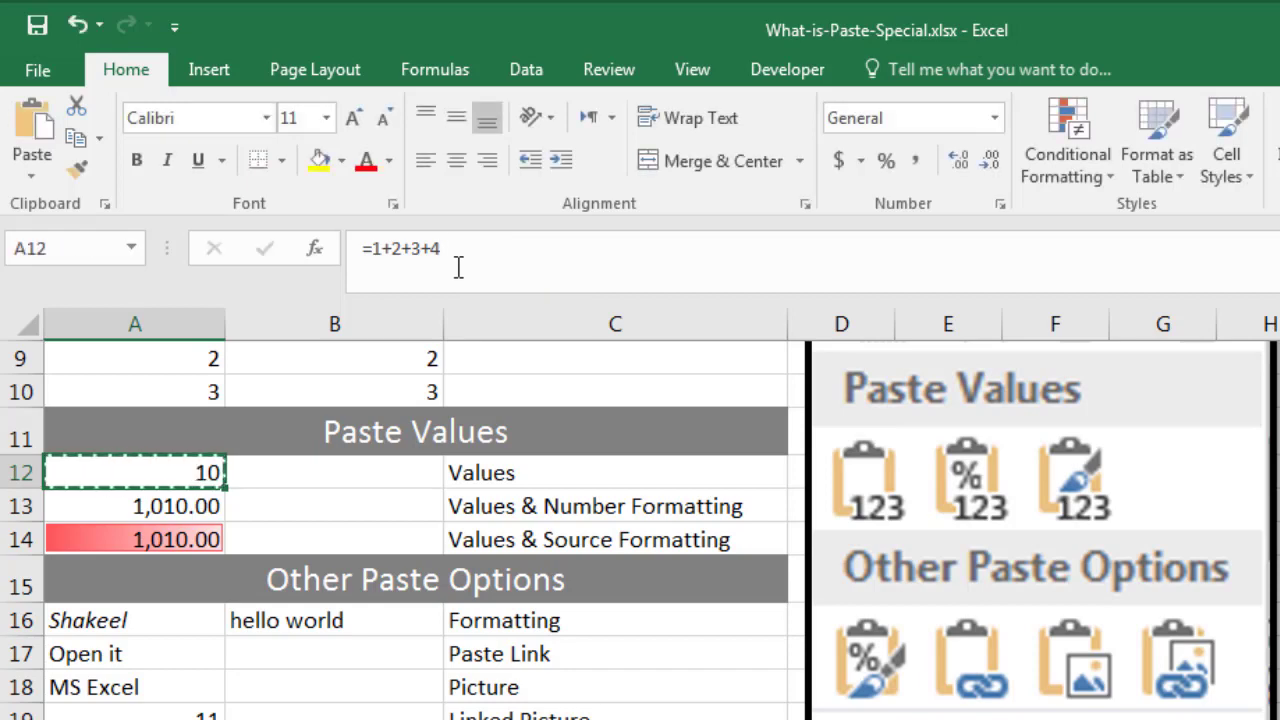
click(340, 480)
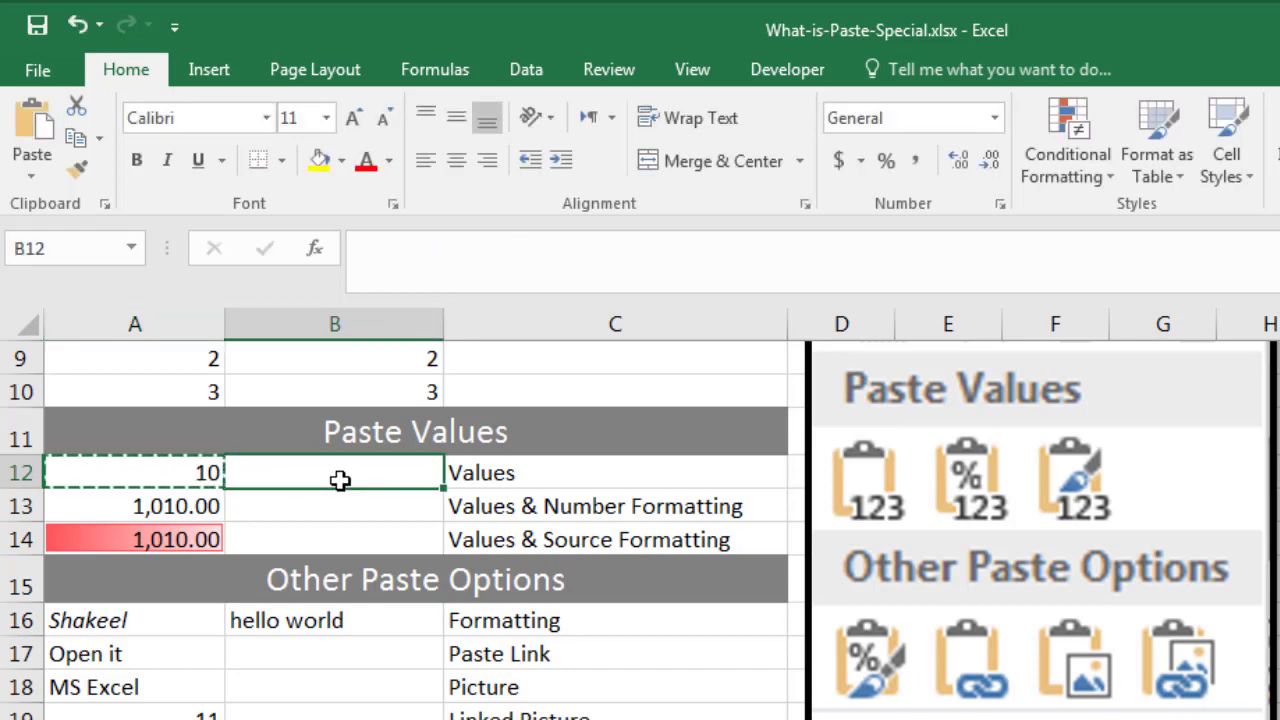
key(ctrl+v)
click(492, 253)
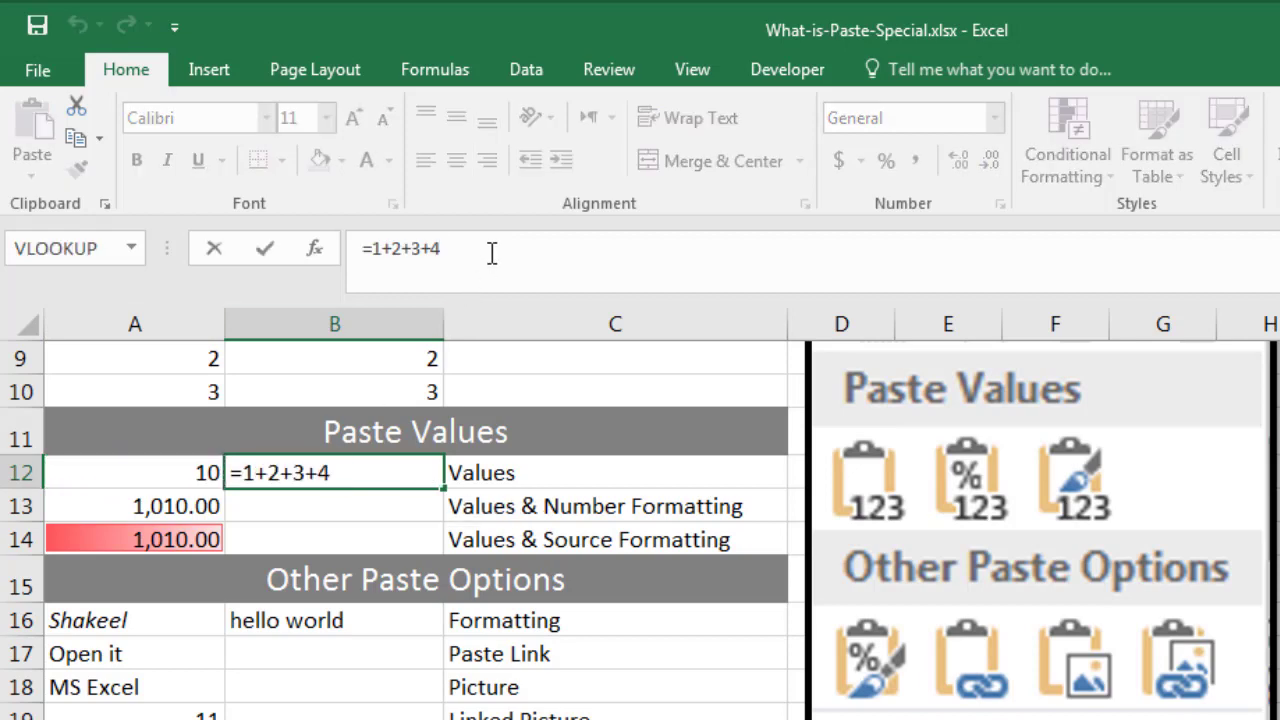
key(ctrl+Return)
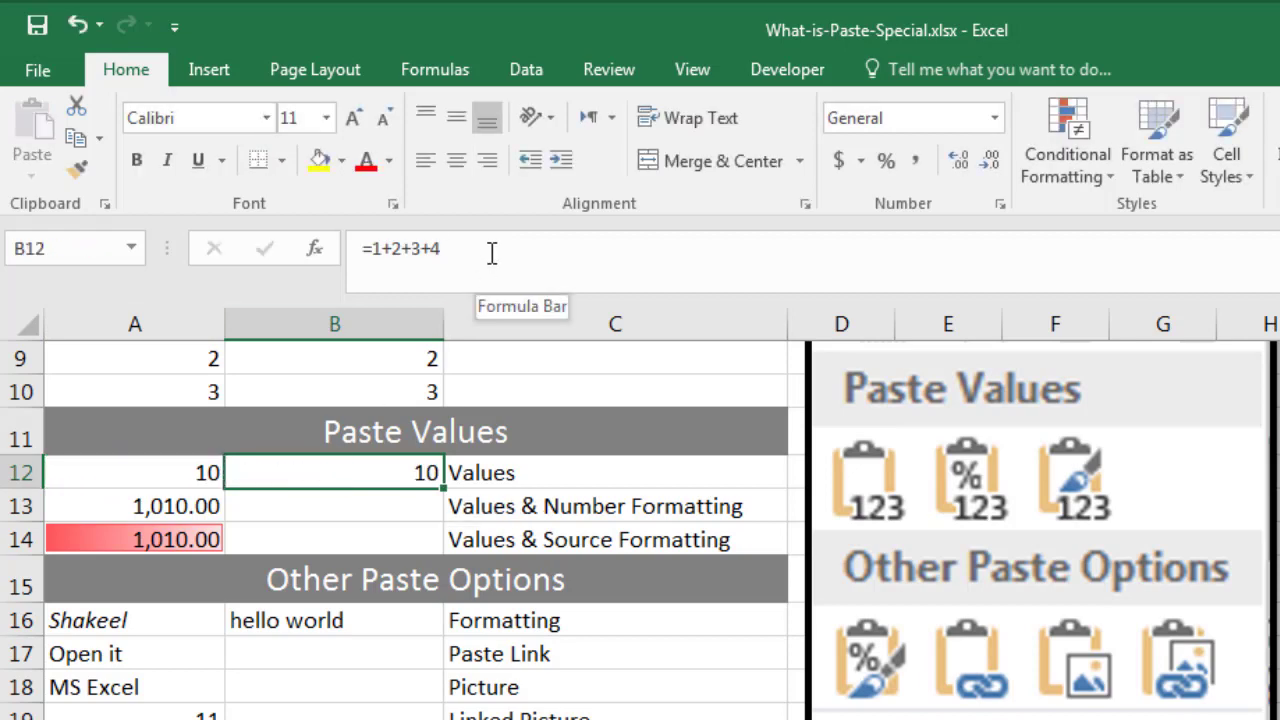
key(Delete)
Copy cell A12 into B12 with the Values paste option and check the content of the pasted cell.
key(Left)
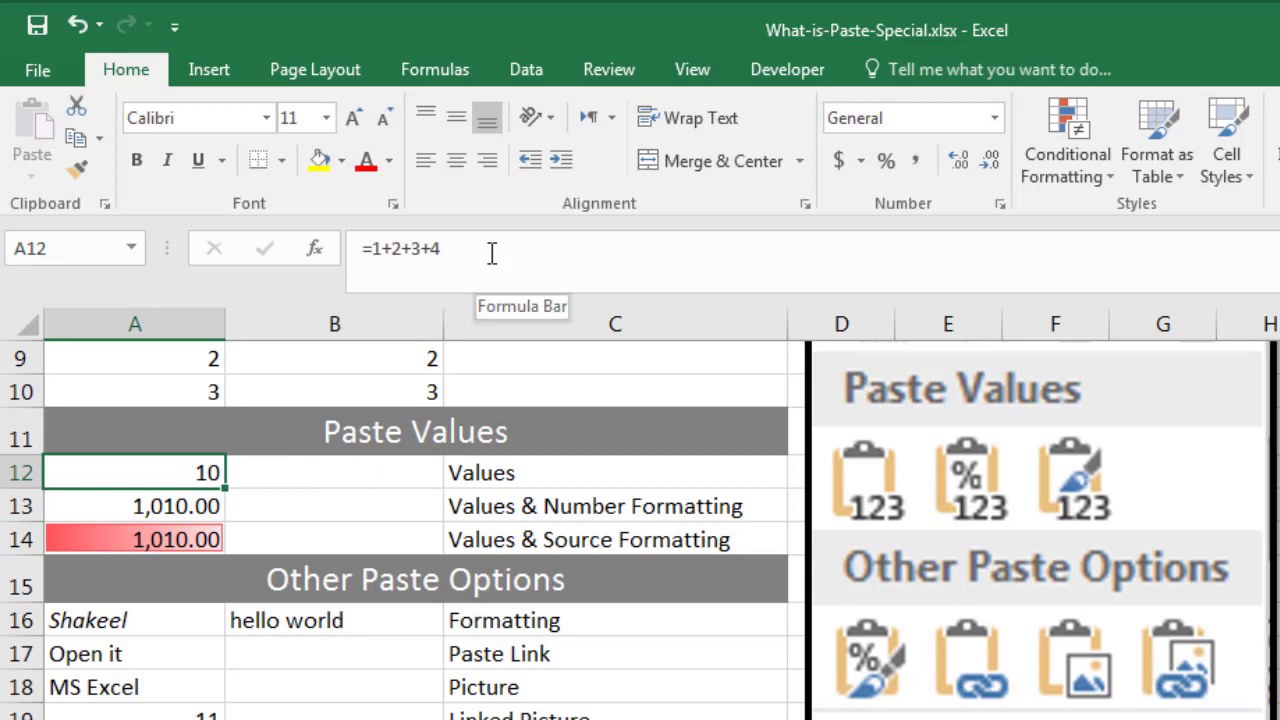
key(ctrl+c)
click(349, 463)
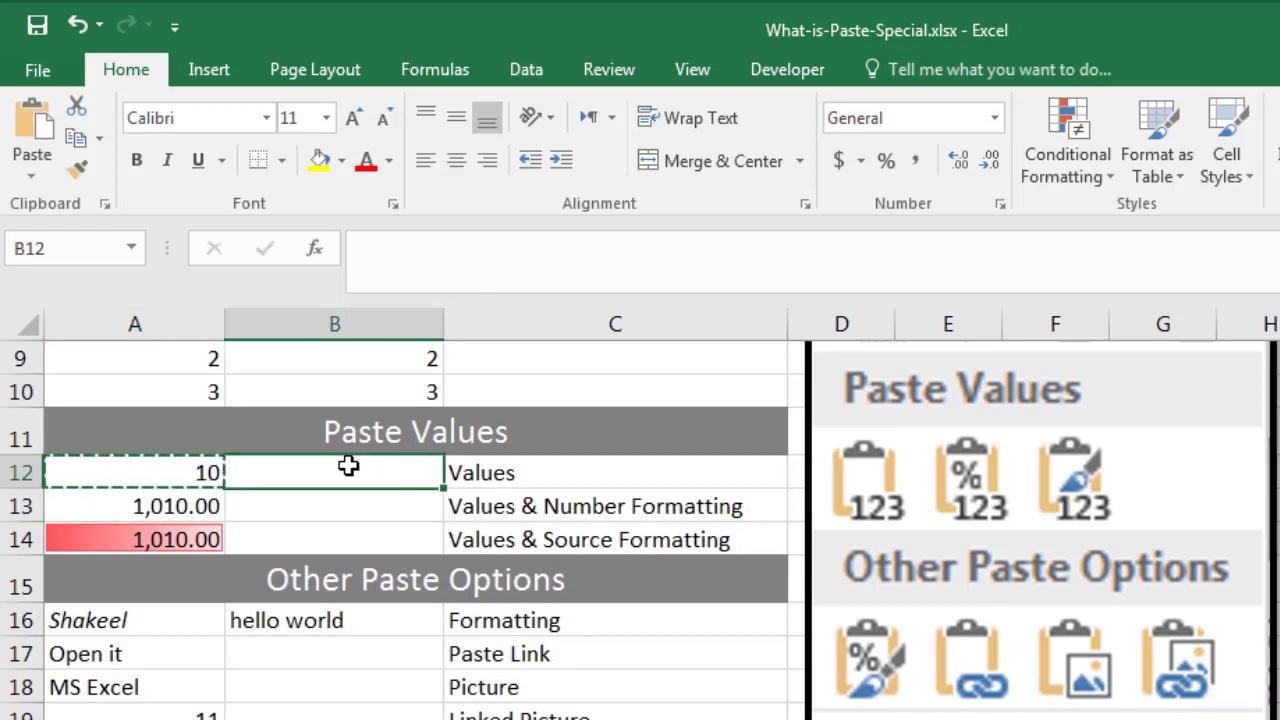
click(30, 175)
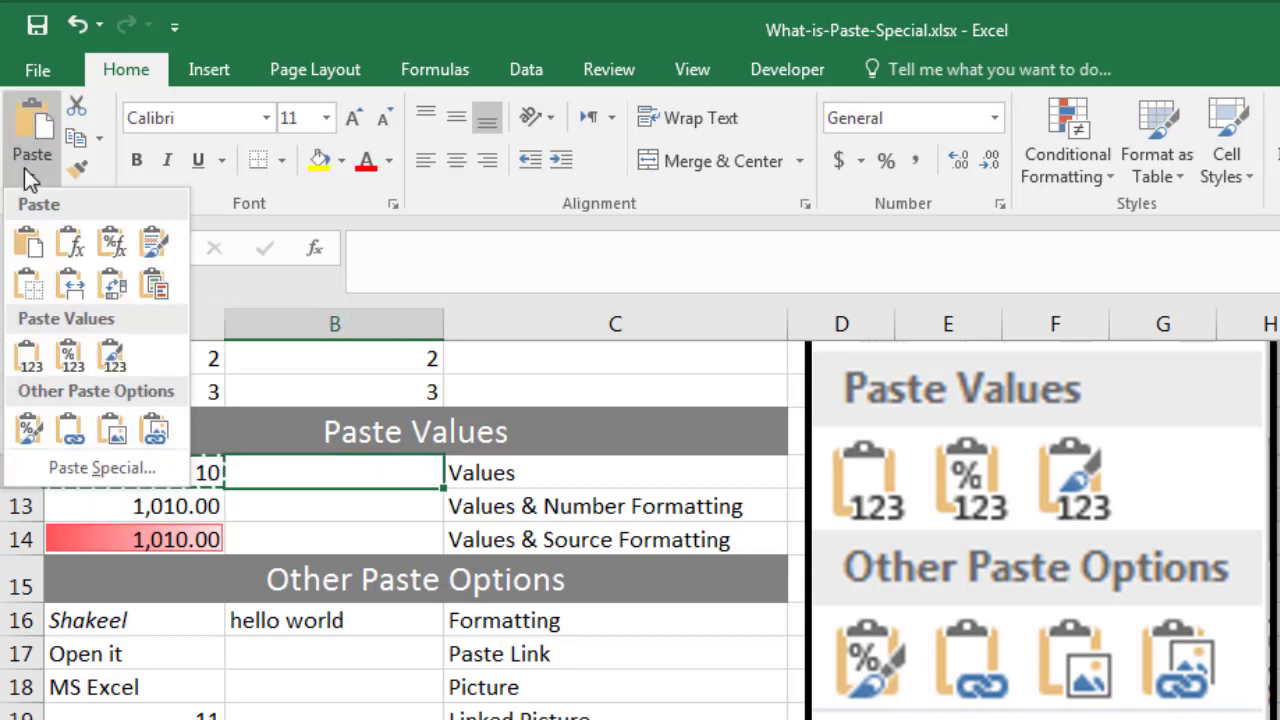
click(22, 358)
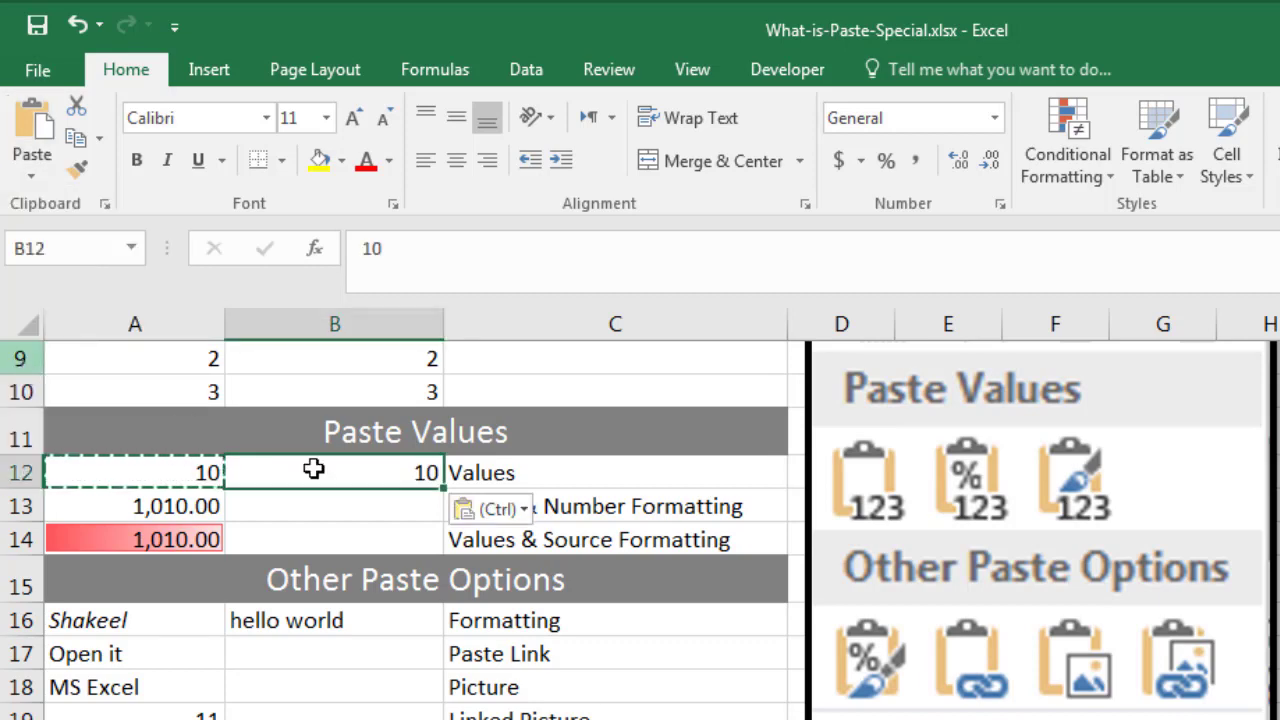
click(451, 259)
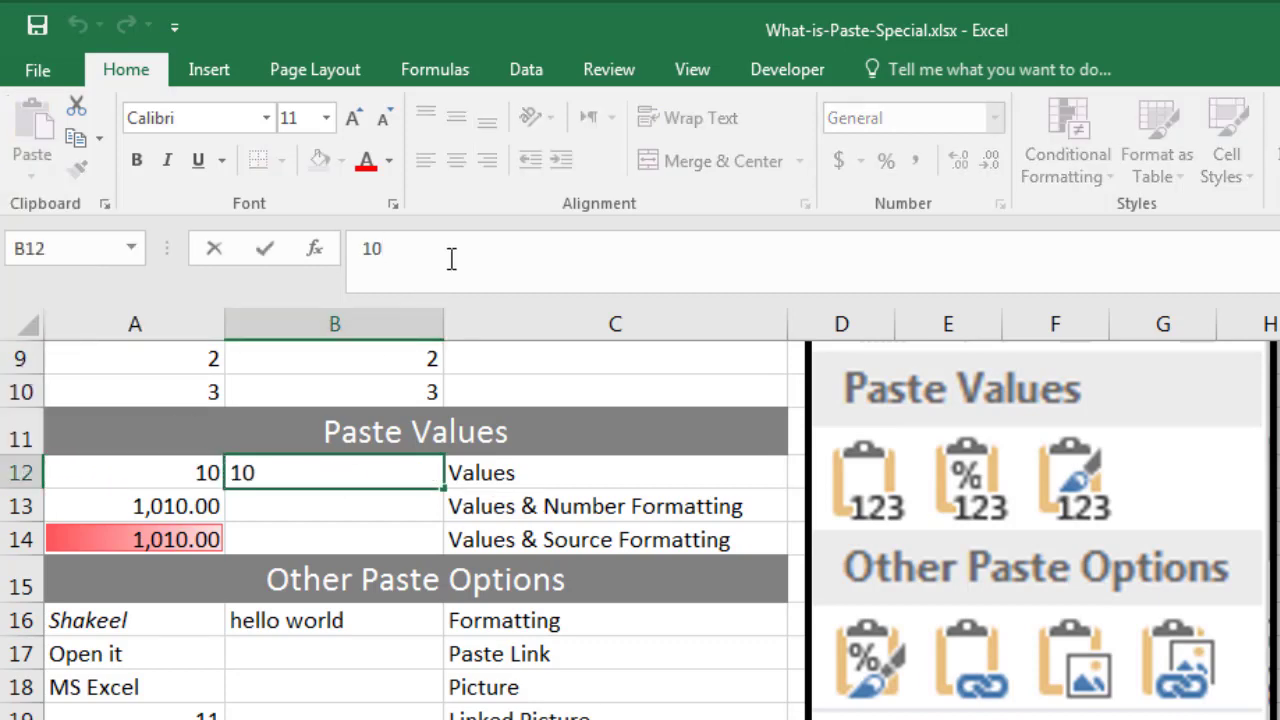
key(Escape)
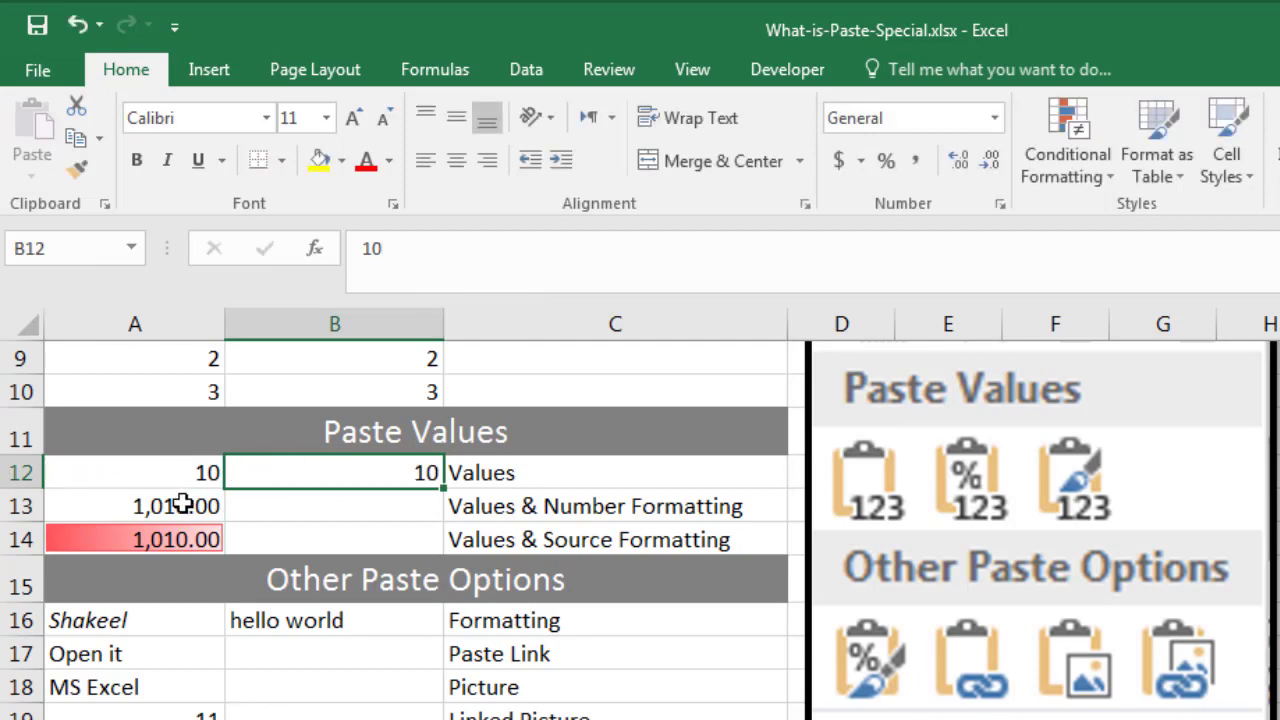
Go to the Values & Number Formatting example in row 13 and inspect the formula in cell A13 without changing it.
click(362, 506)
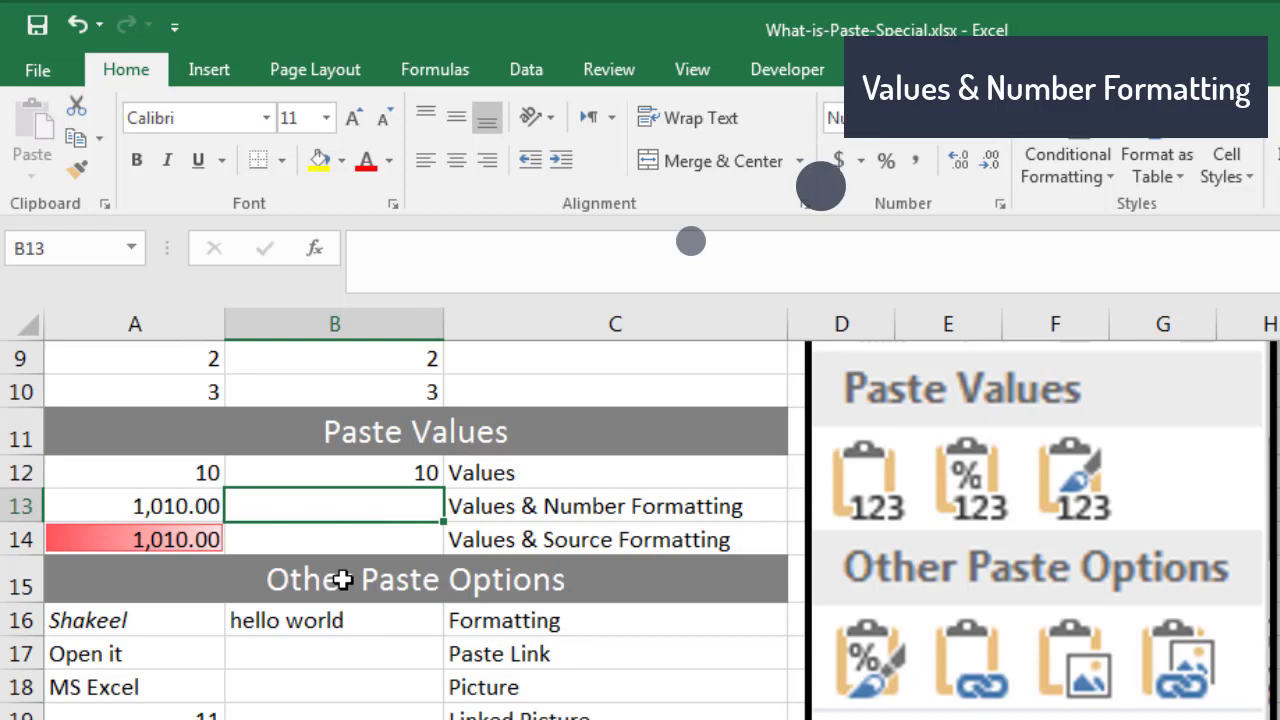
click(177, 505)
click(466, 253)
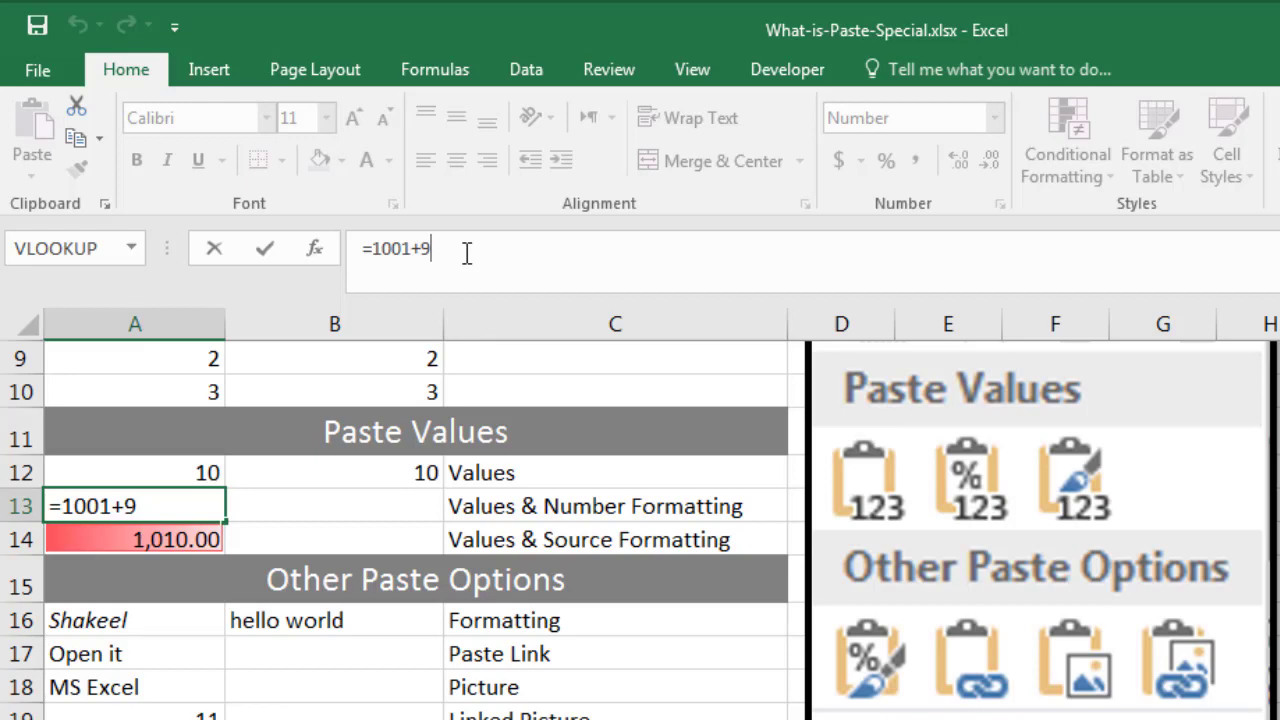
key(Escape)
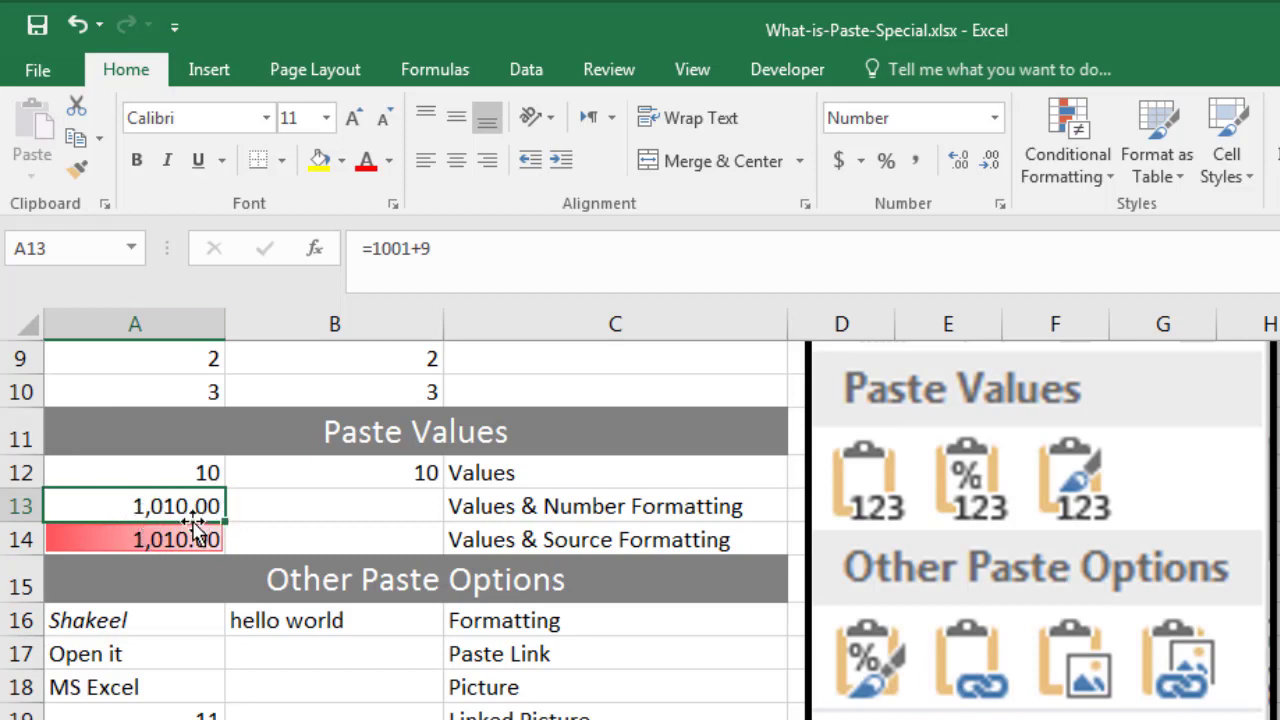
Copy cell A13 into B13 with the Values & Number Formatting paste option and check the content of the pasted cell.
key(ctrl+c)
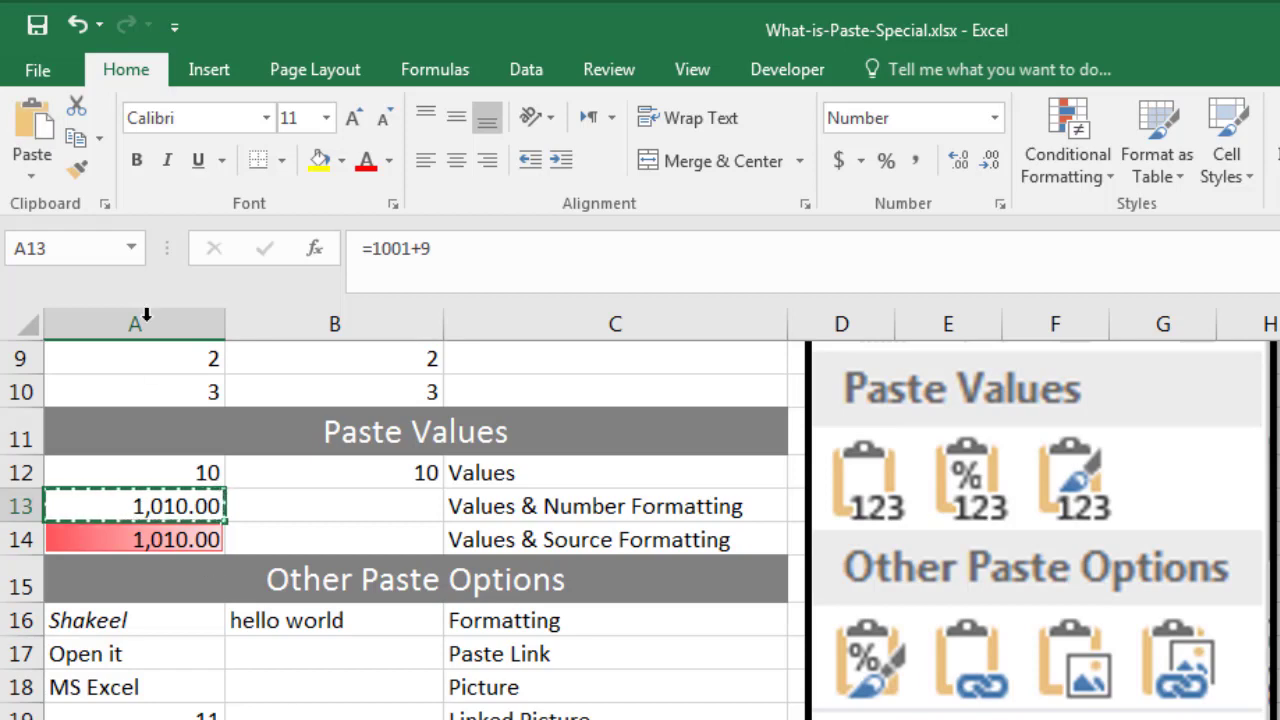
click(318, 515)
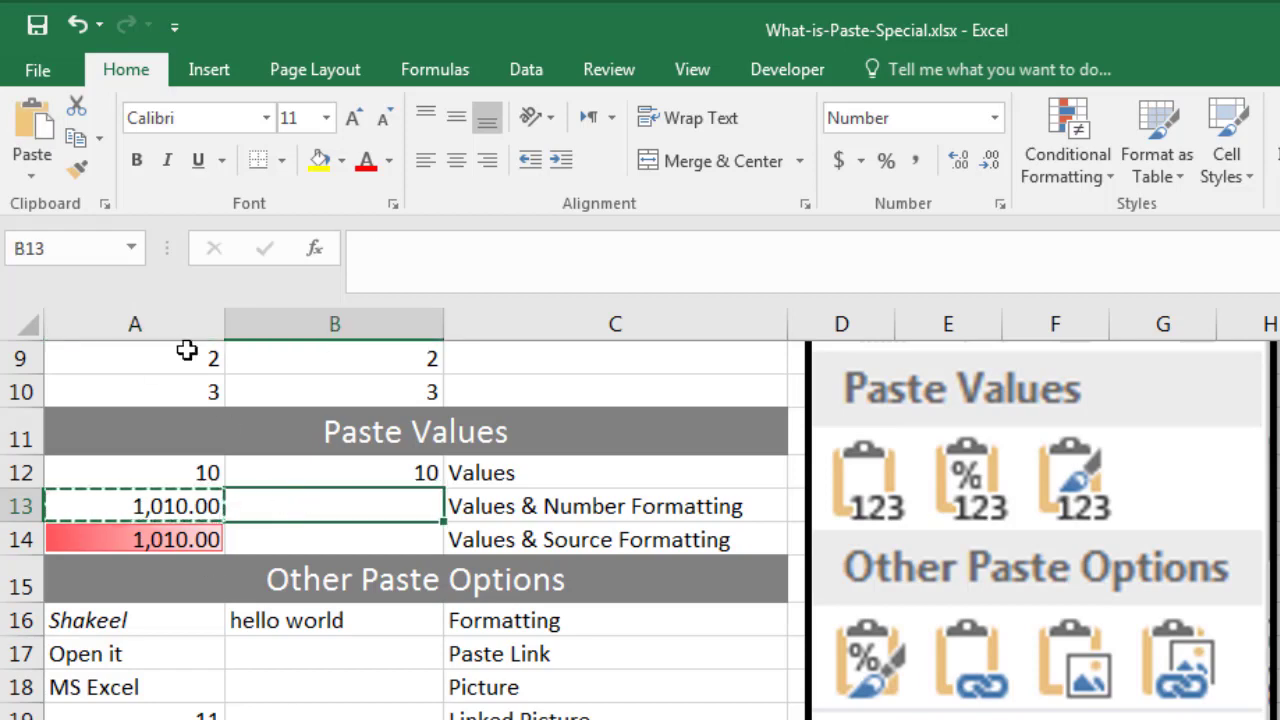
click(26, 178)
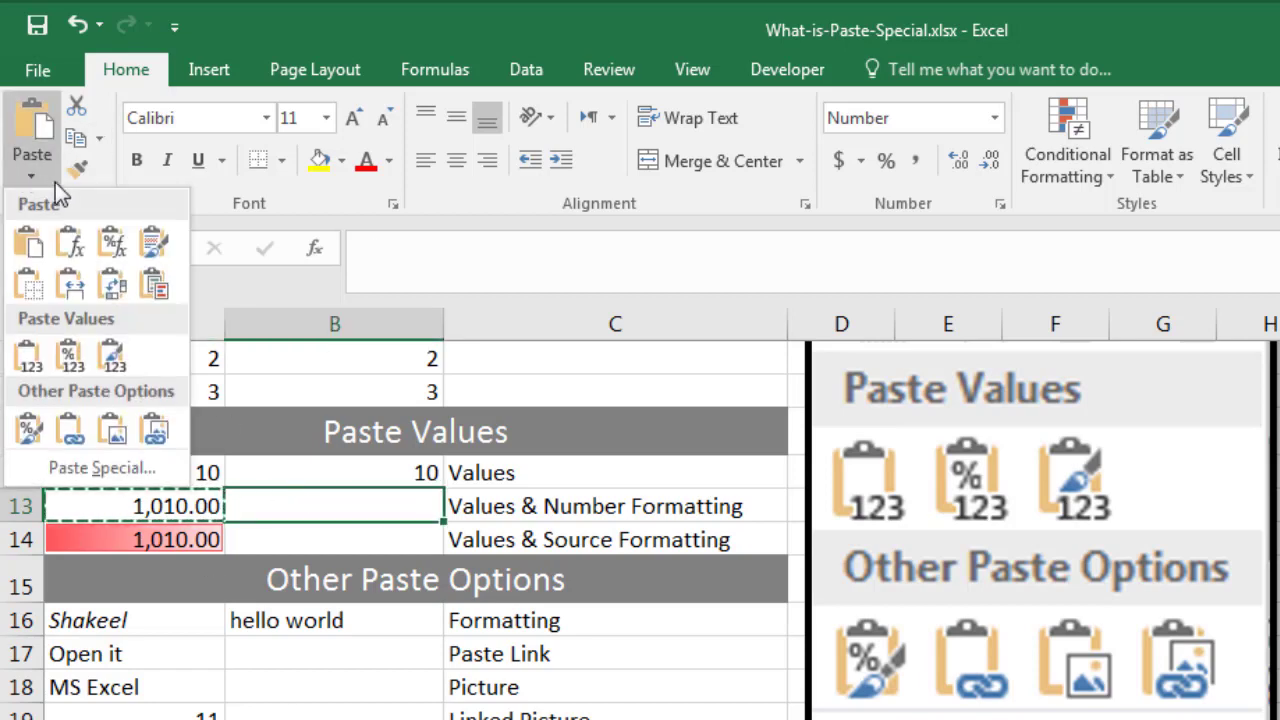
click(66, 357)
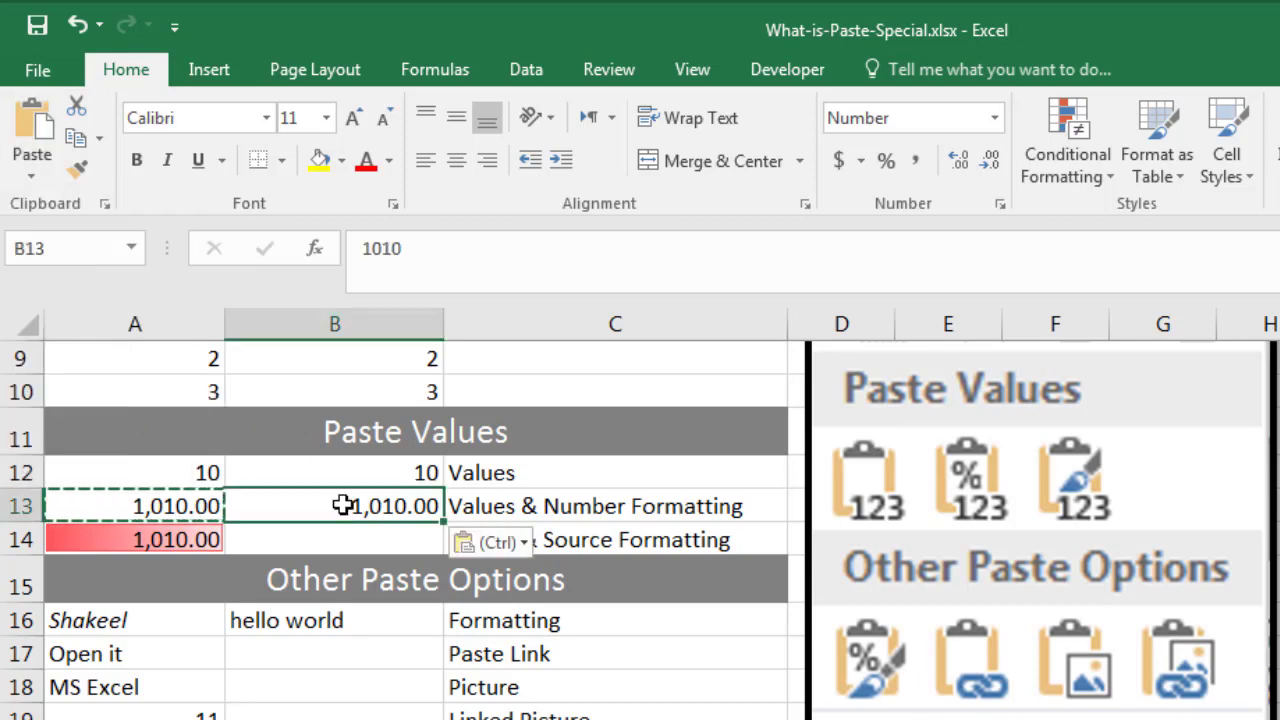
click(454, 251)
key(Escape)
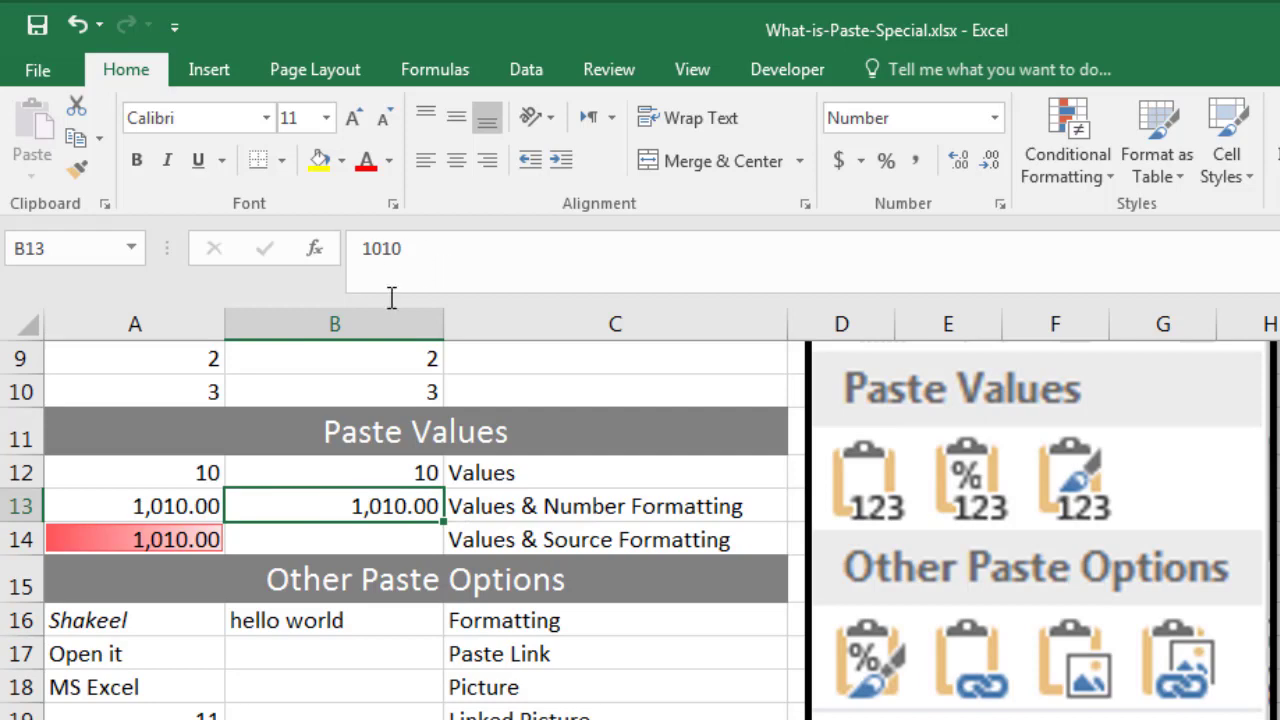
Copy cell A14 into B14 with the Values & Source Formatting paste option and check the content of the pasted cell.
click(331, 535)
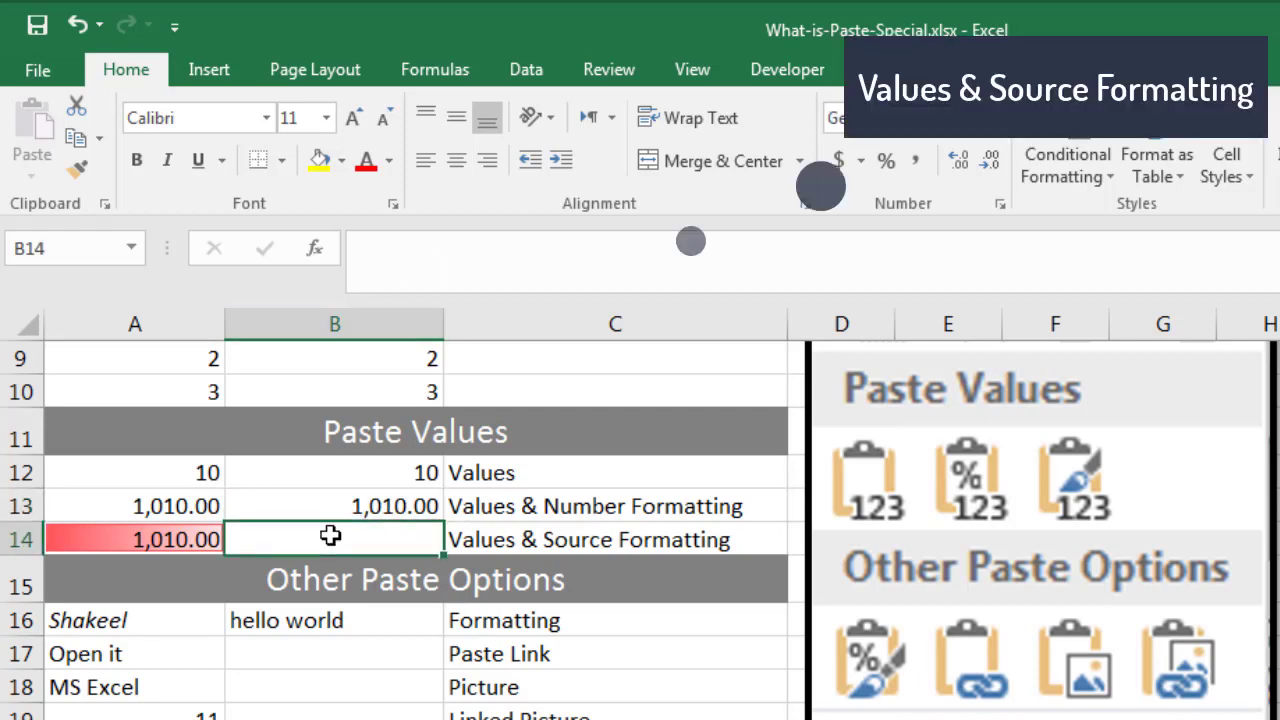
click(115, 538)
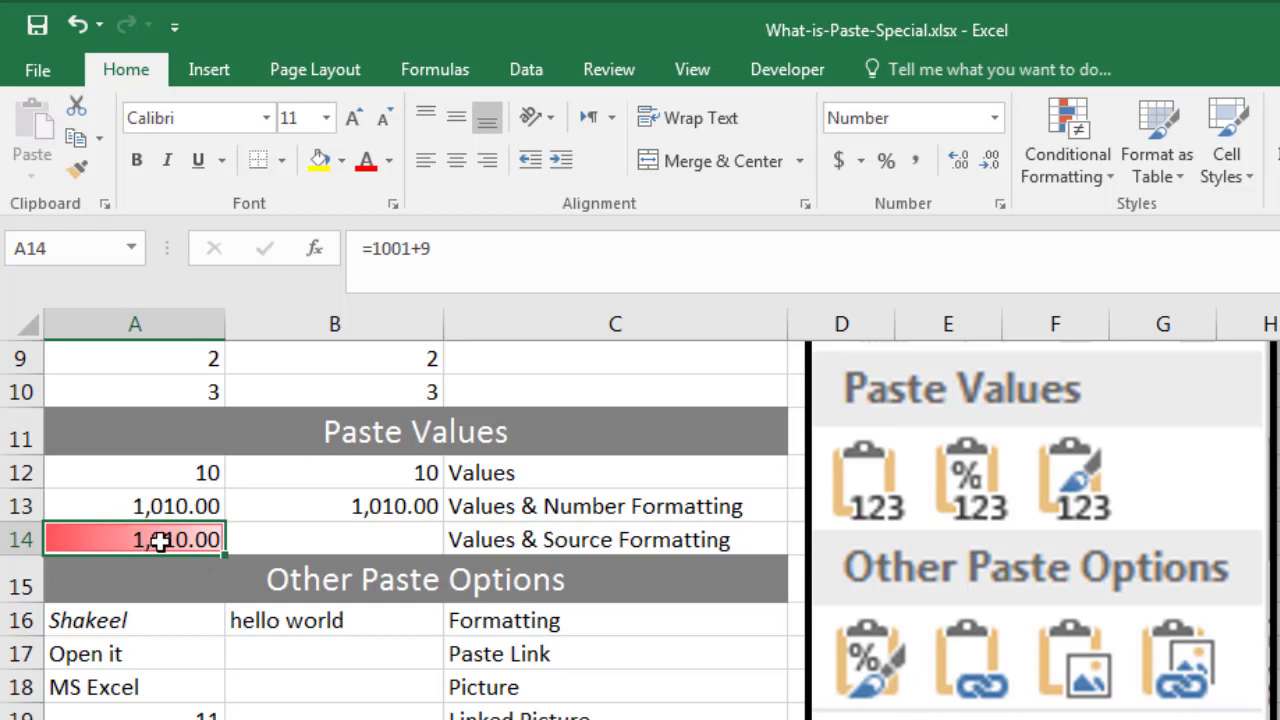
click(309, 540)
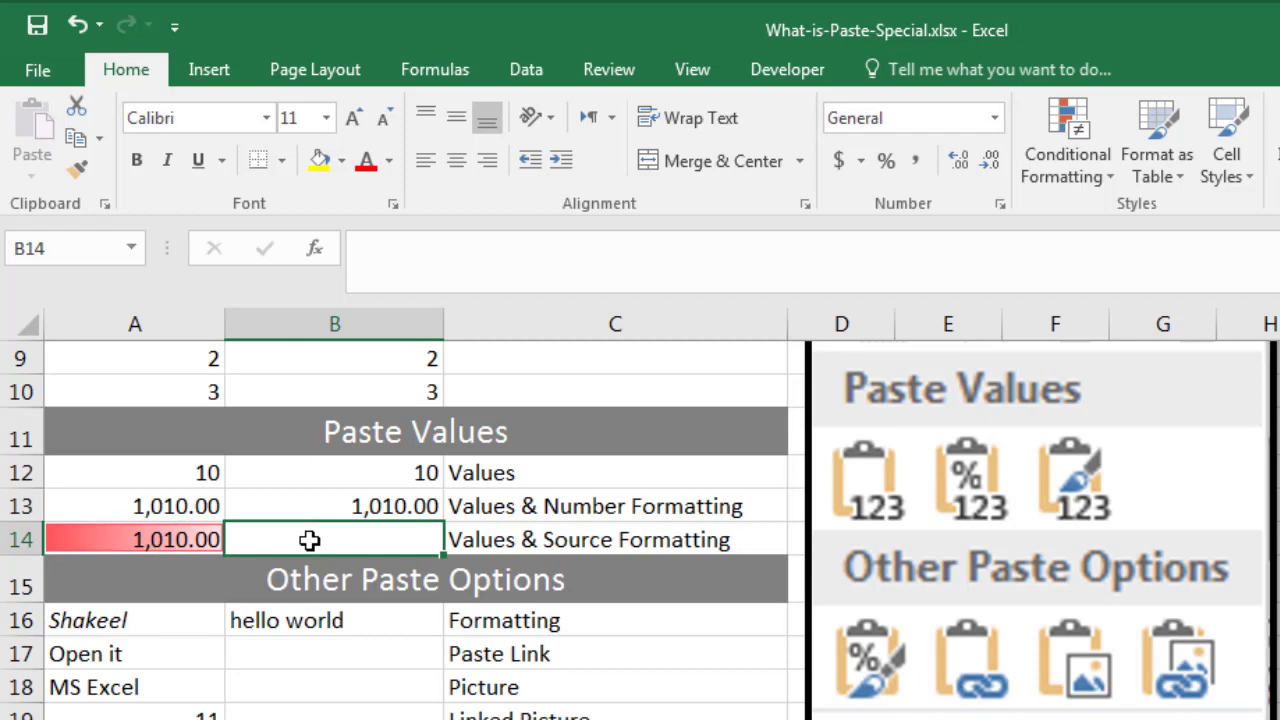
click(172, 539)
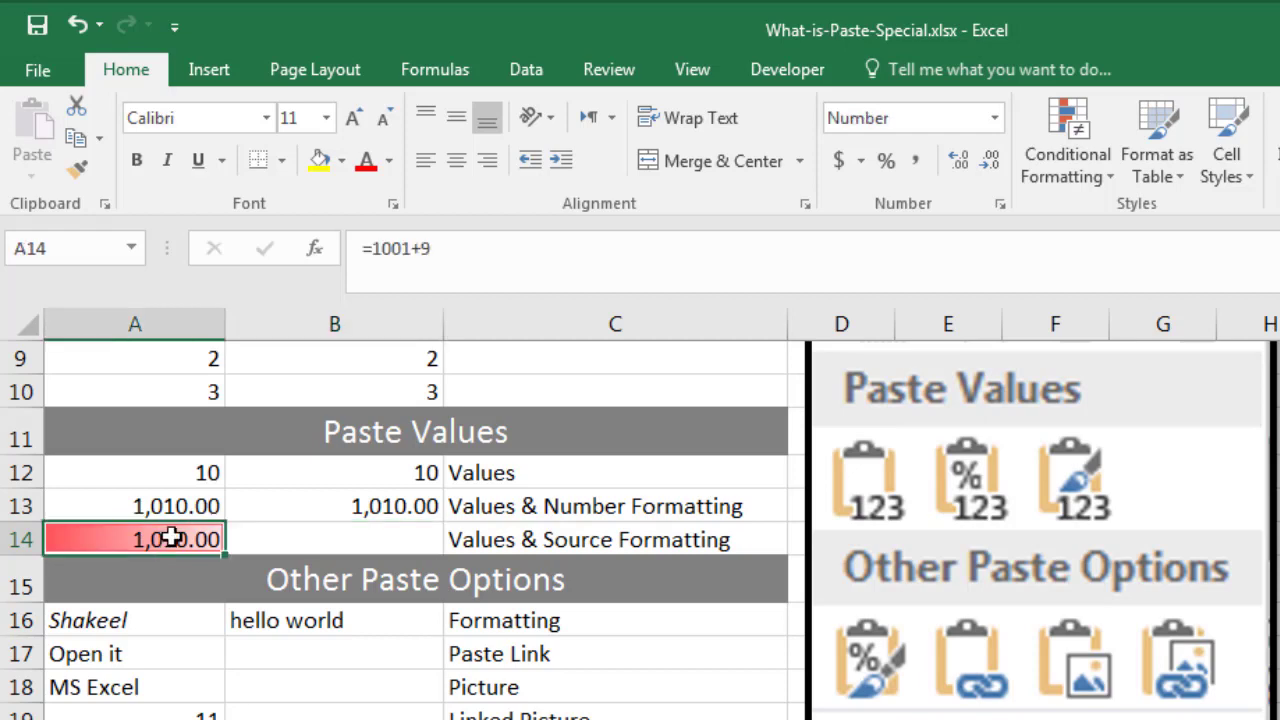
key(ctrl+c)
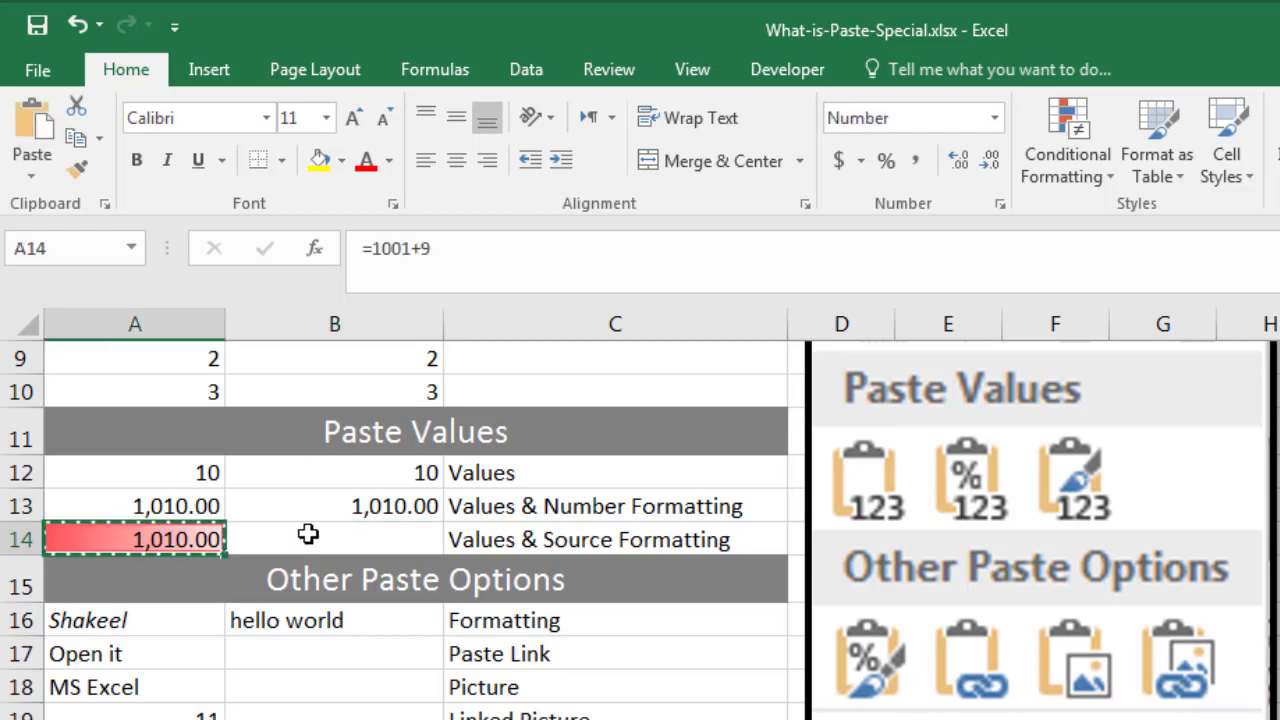
click(306, 538)
click(40, 170)
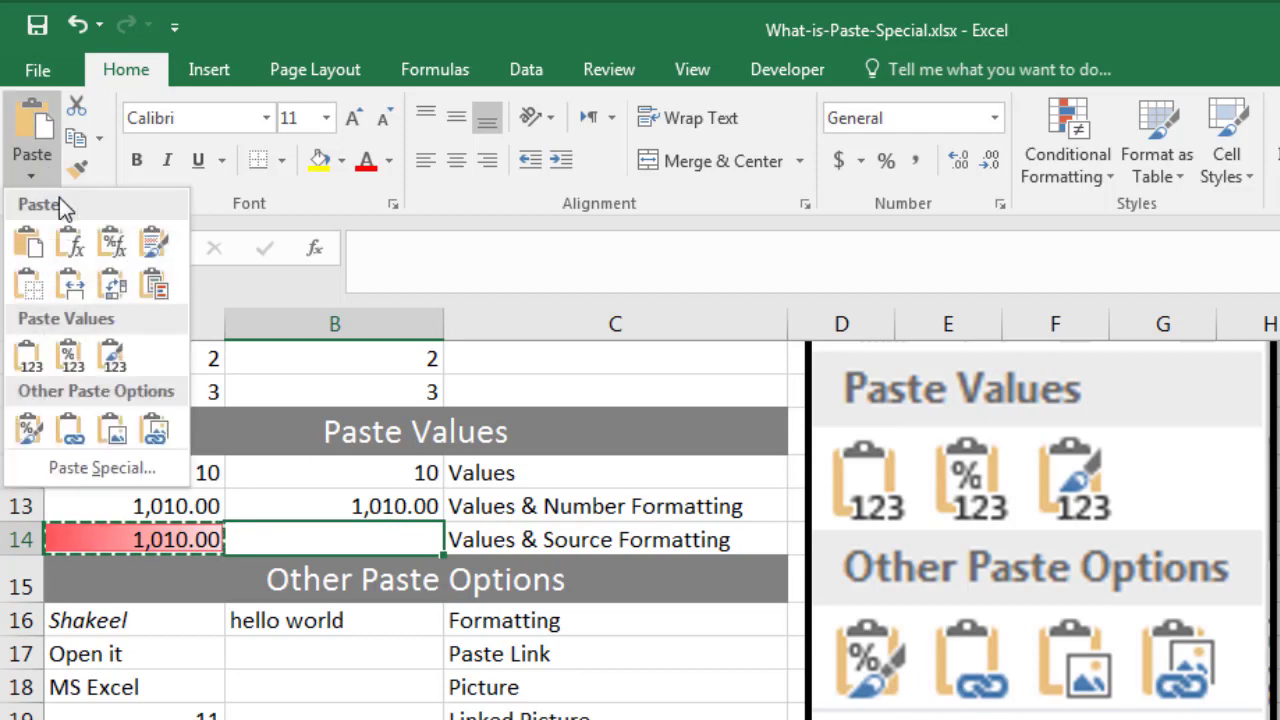
click(113, 352)
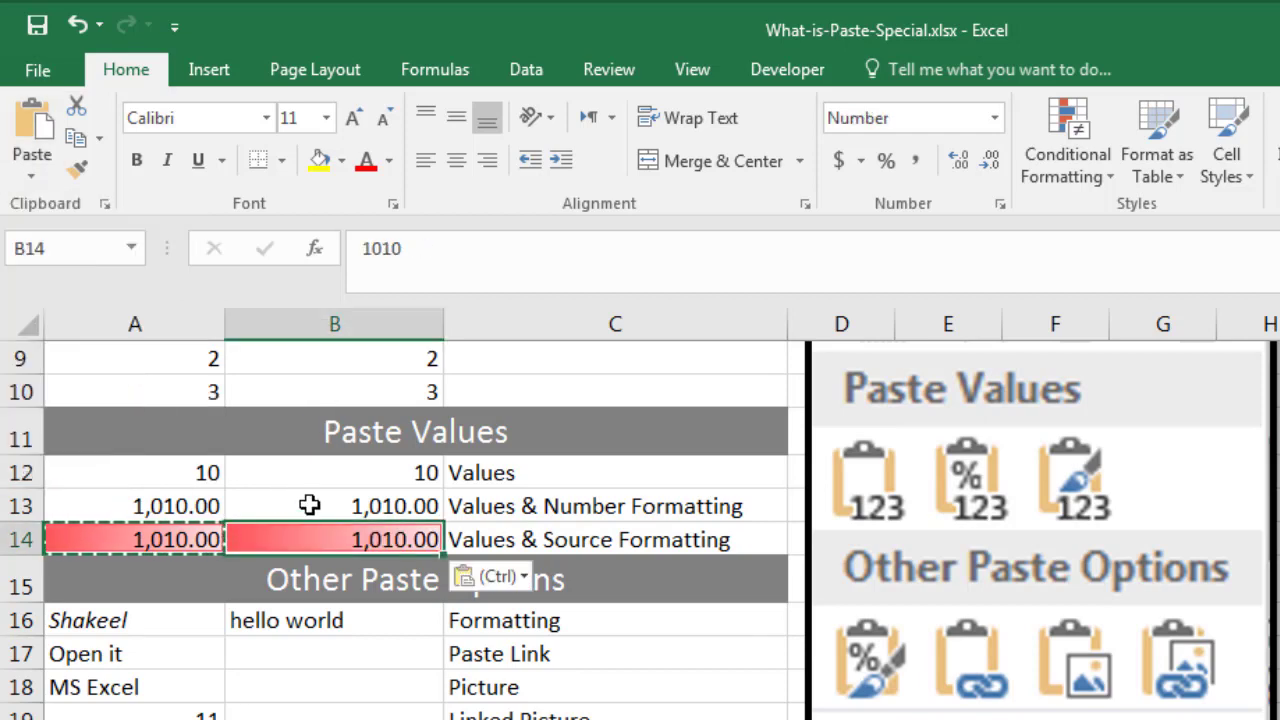
click(450, 270)
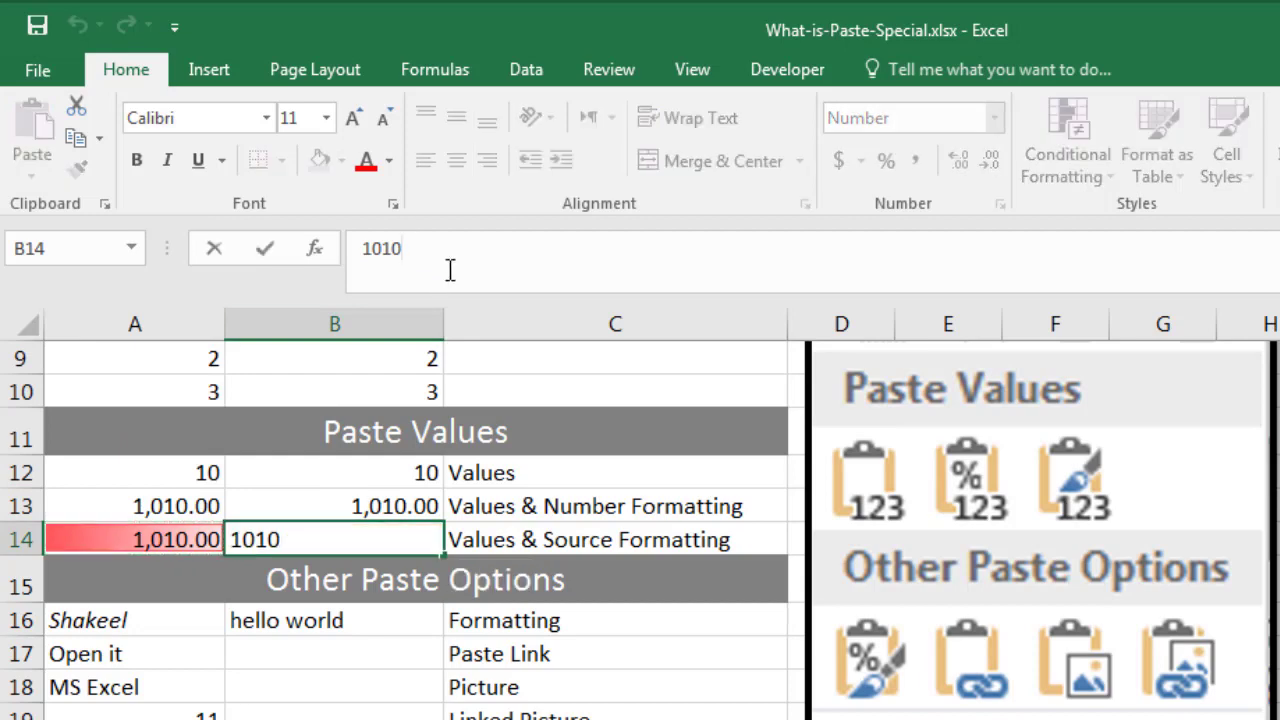
key(Escape)
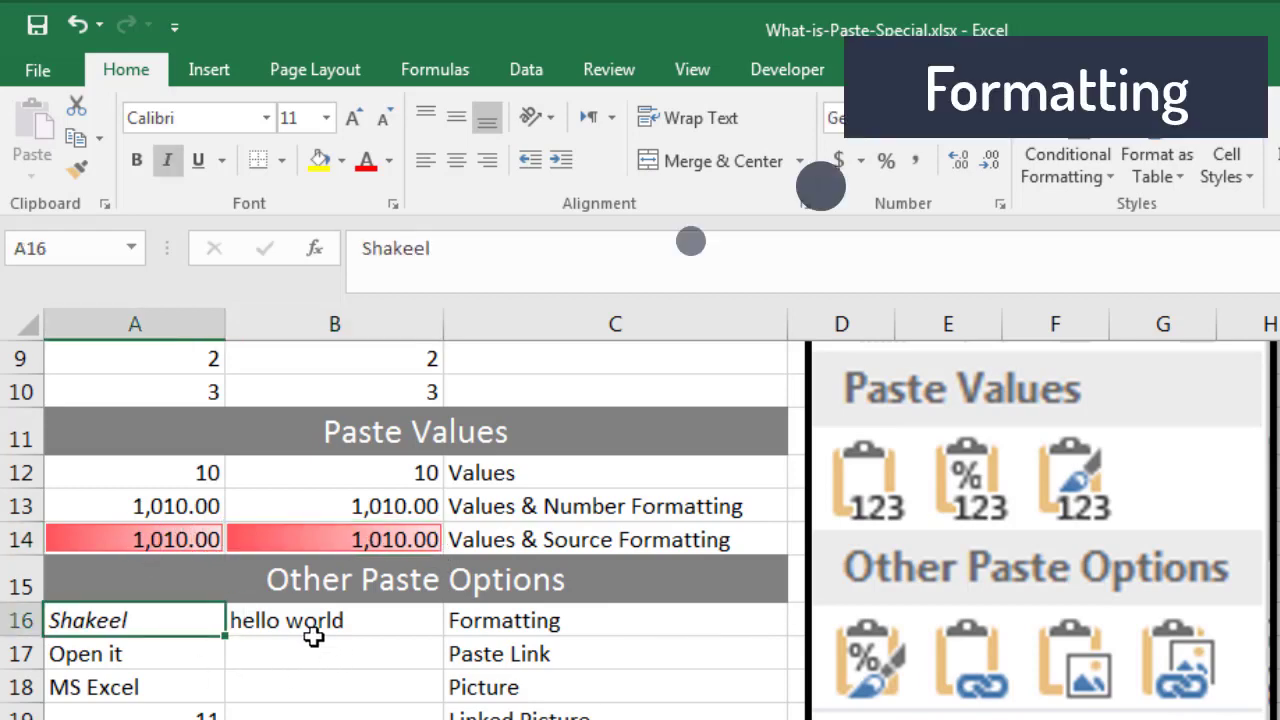
Copy cell A16 and apply only its formatting to the "hello world" text in B16, then compare the two cells.
click(300, 627)
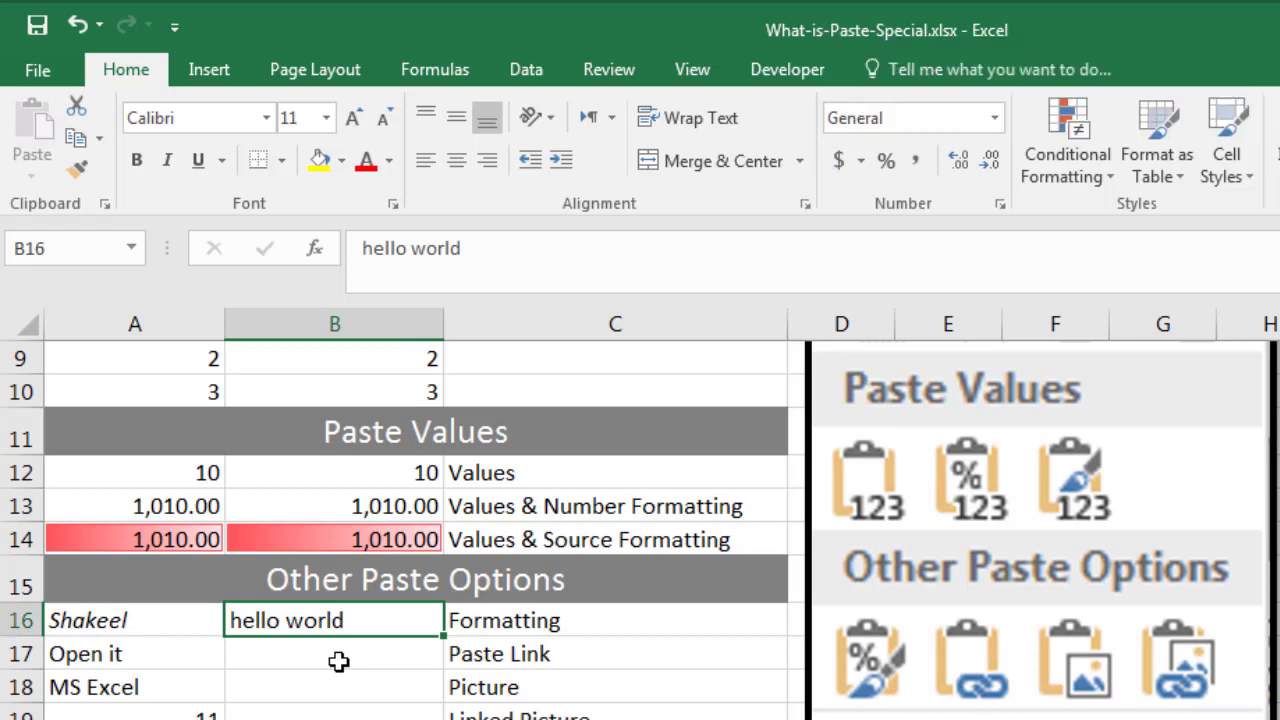
click(139, 617)
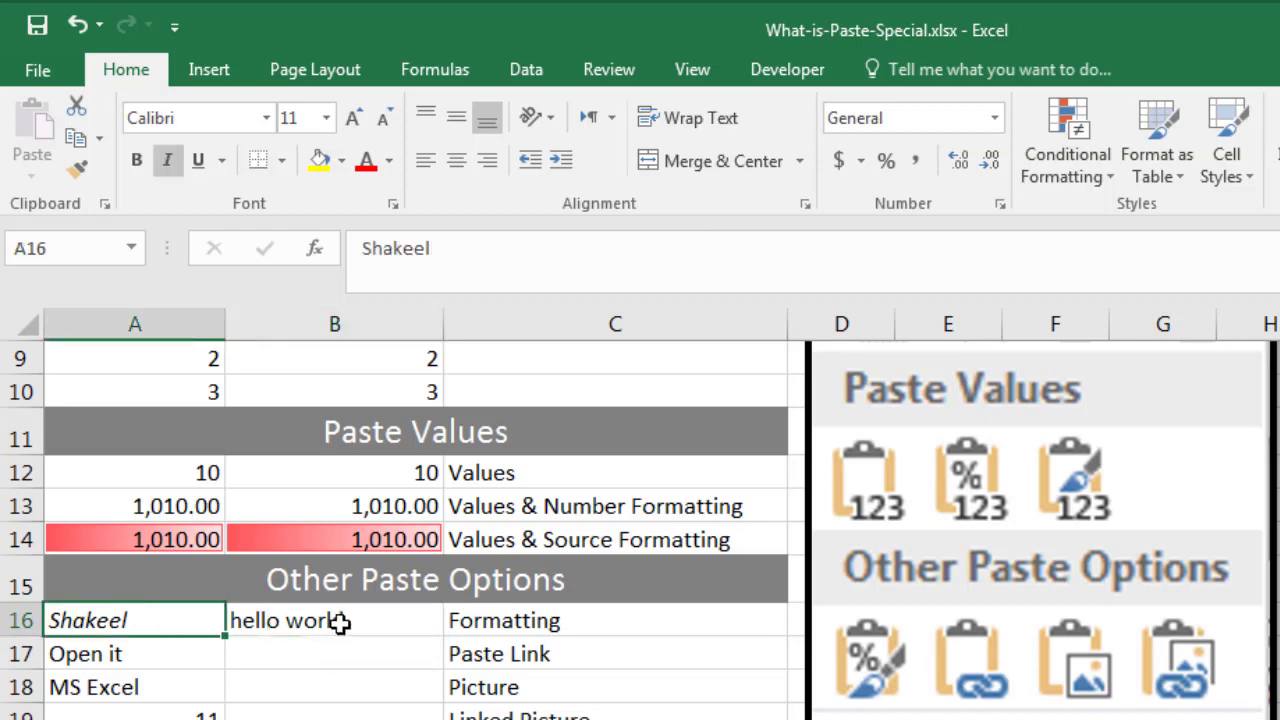
key(ctrl+c)
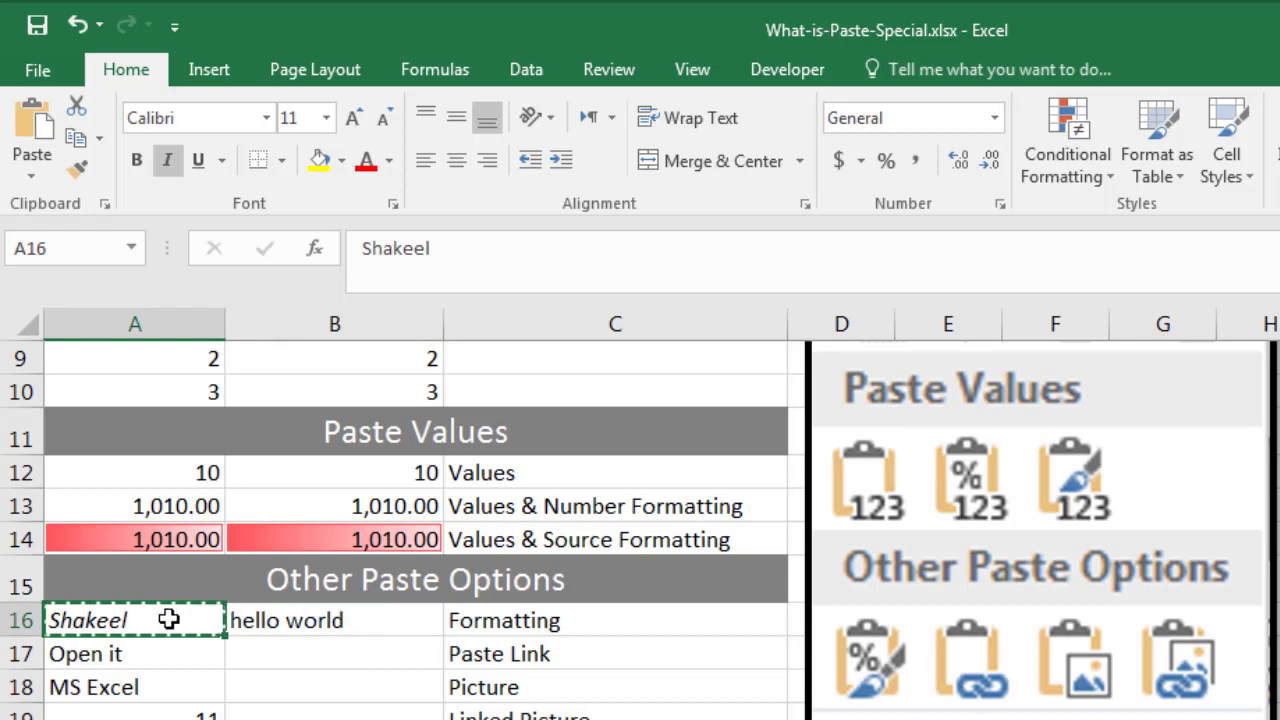
click(343, 621)
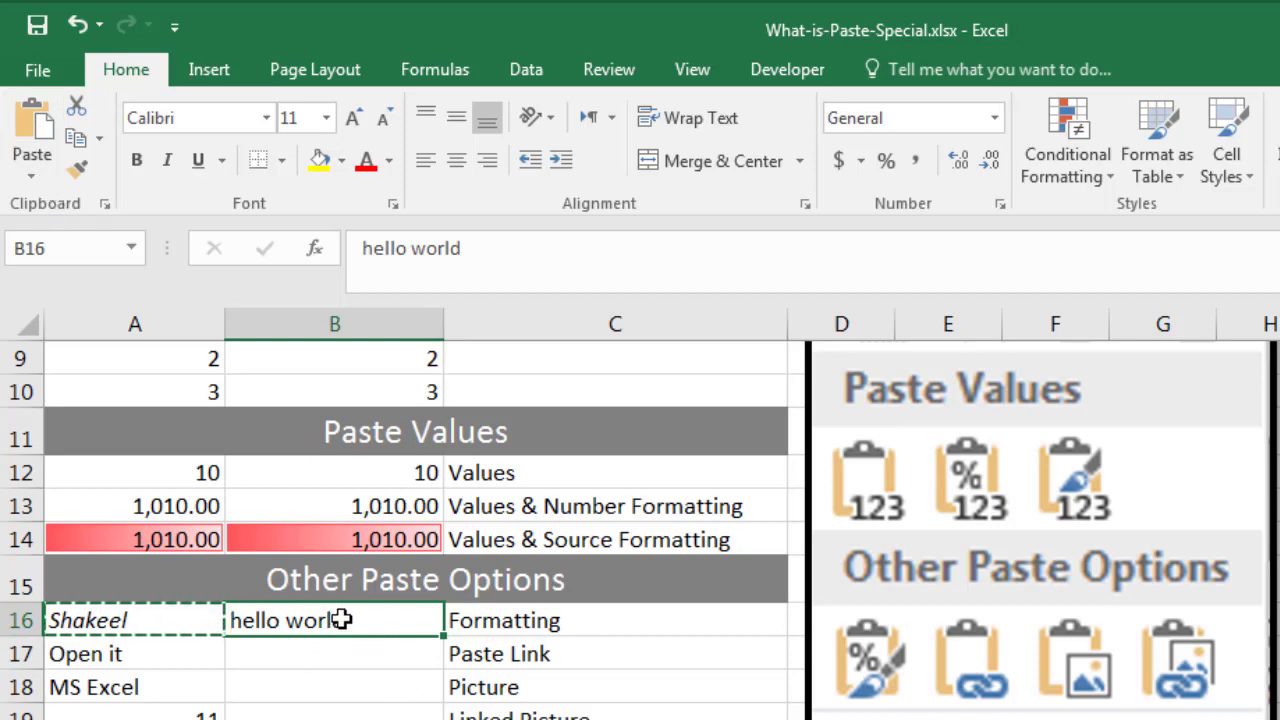
click(32, 174)
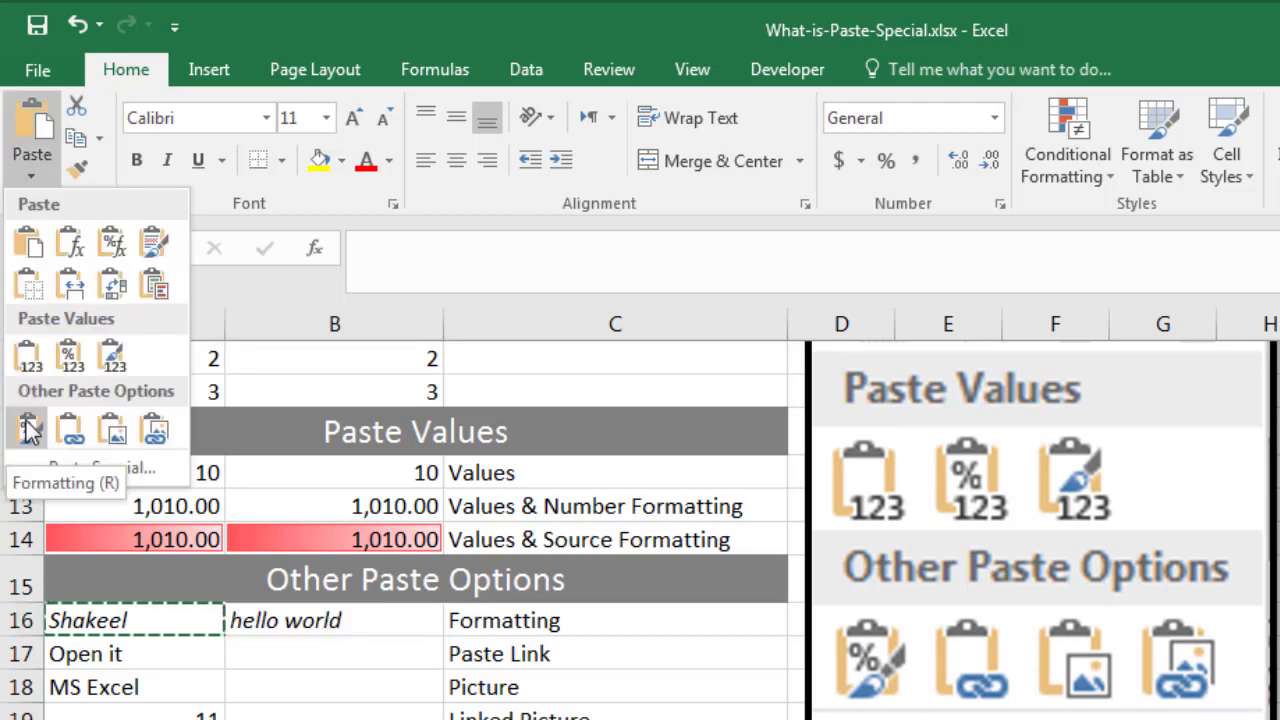
click(30, 430)
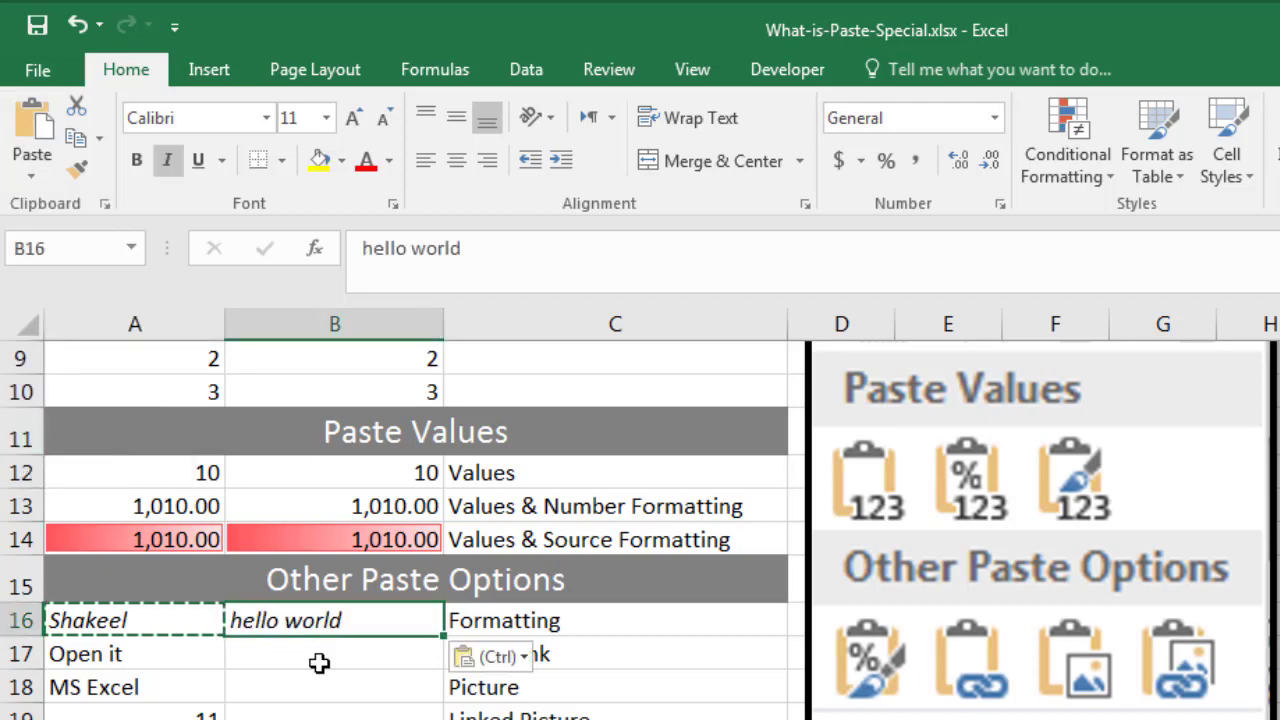
click(166, 624)
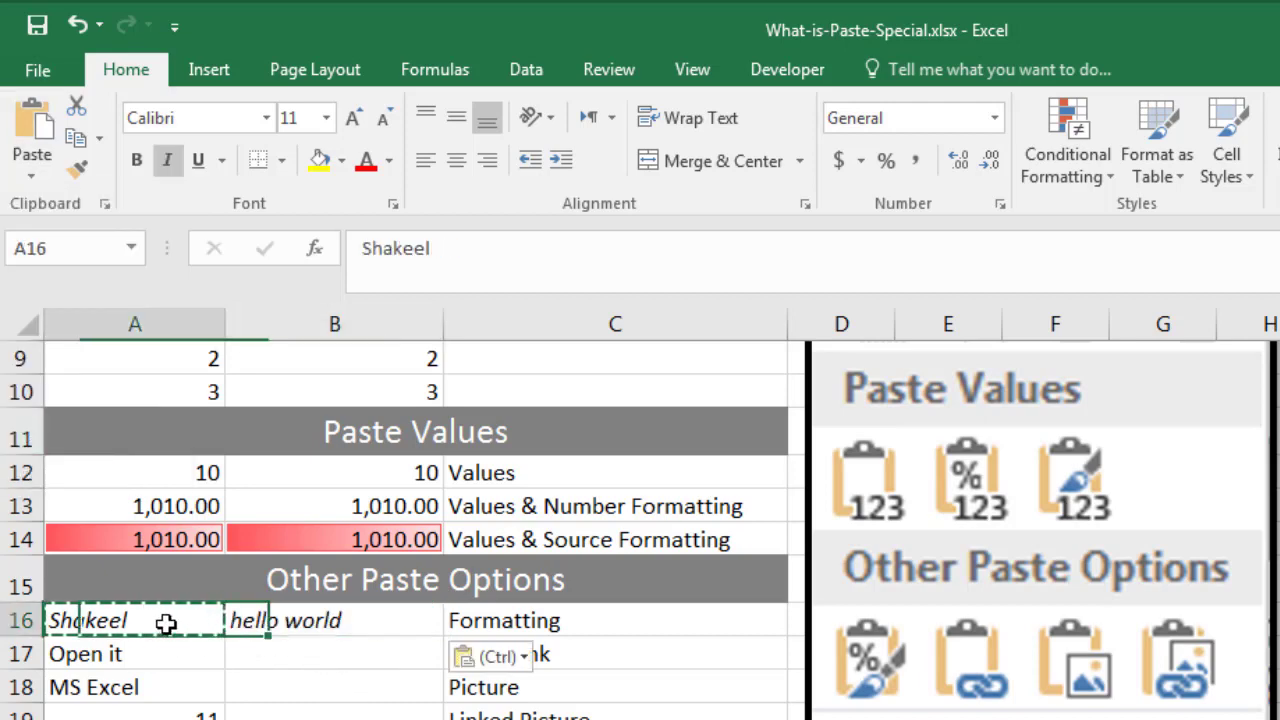
click(285, 623)
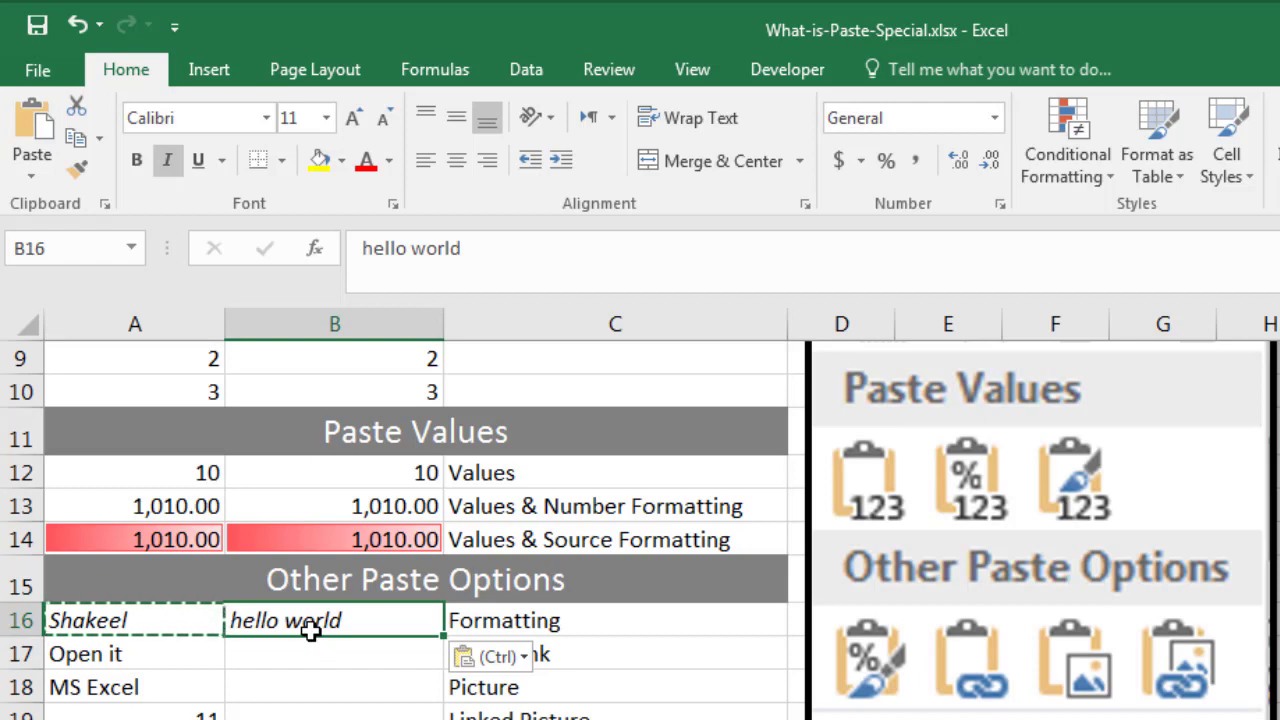
key(Escape)
Copy cell A17 into B17 with the Paste Link option and clear the copy selection.
click(200, 662)
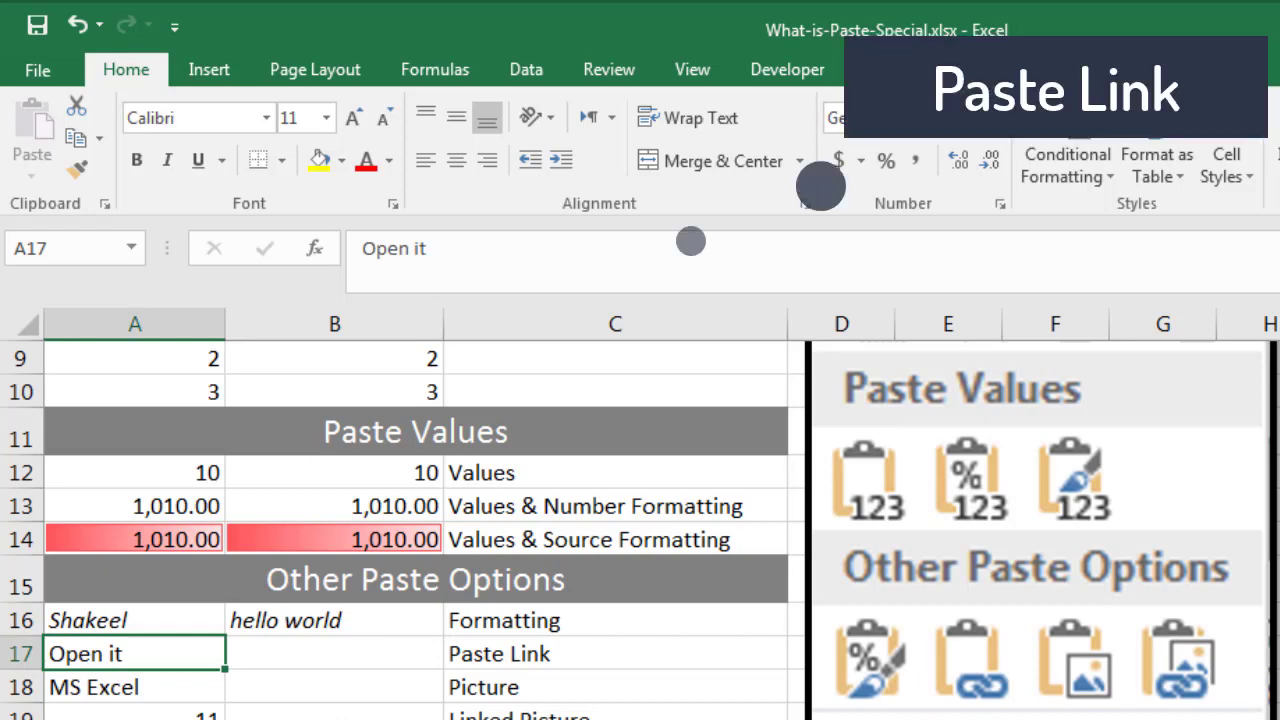
key(ctrl+c)
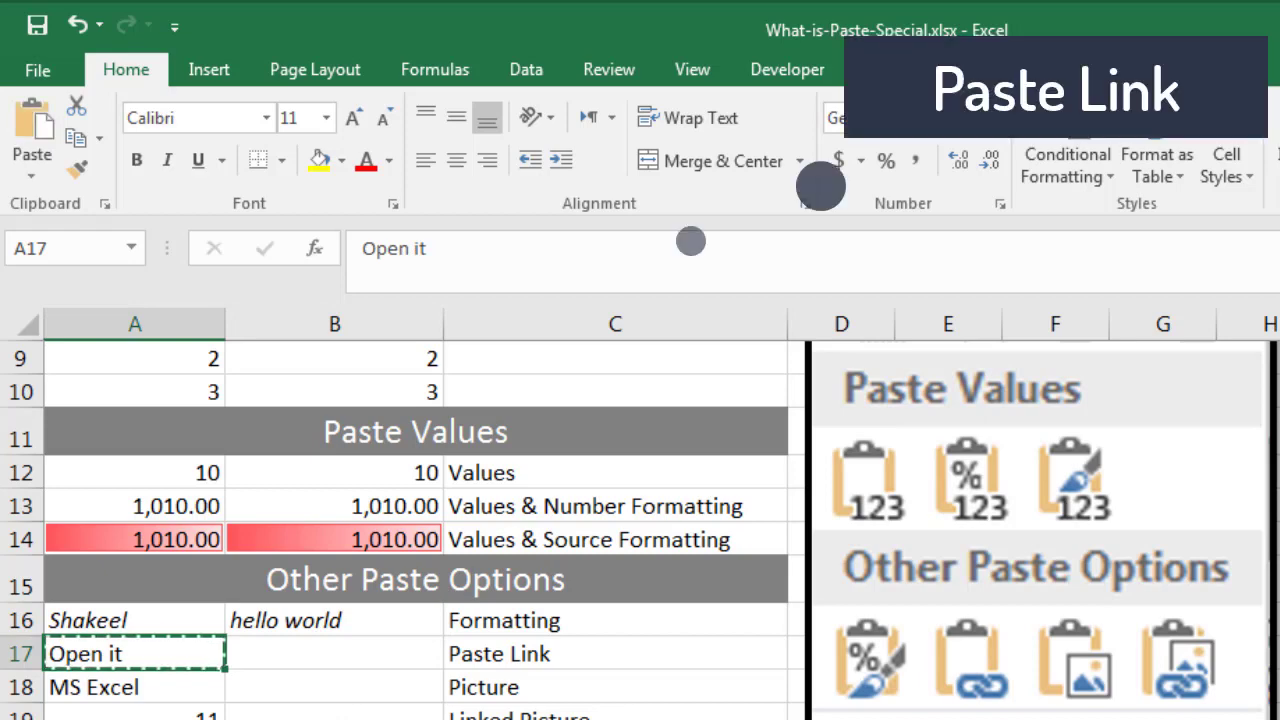
click(315, 655)
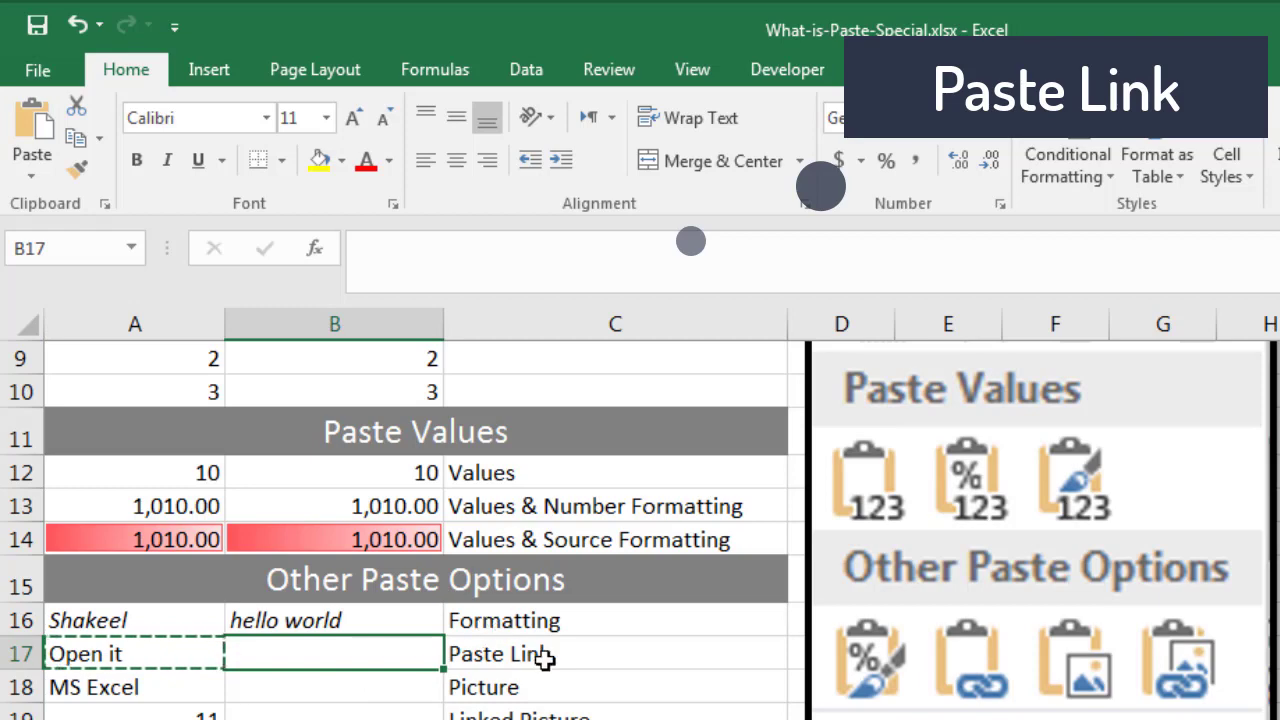
click(32, 176)
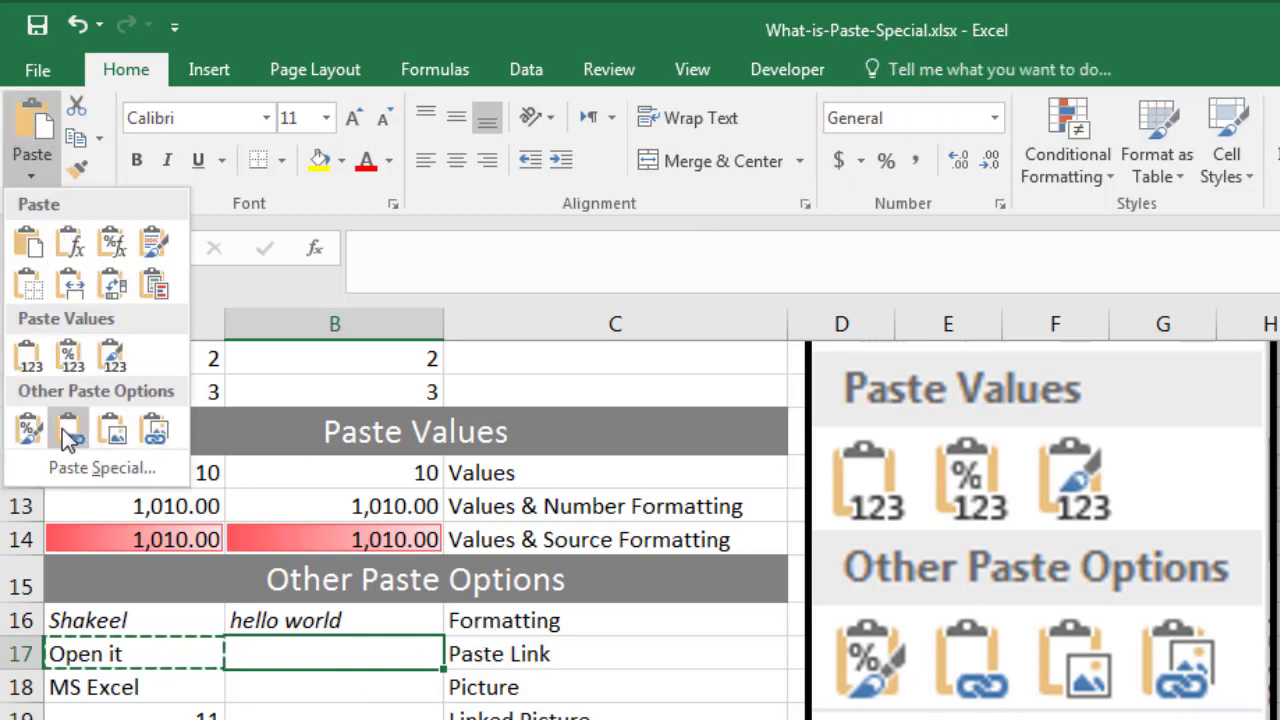
click(67, 430)
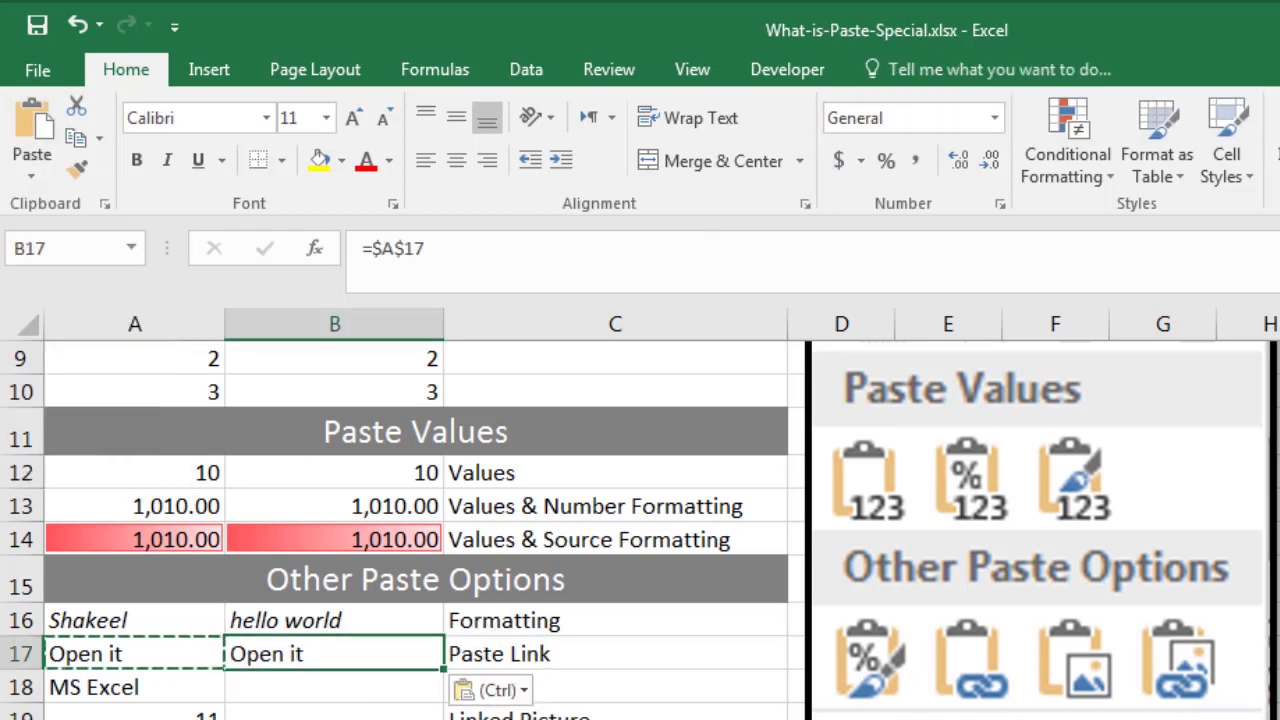
key(Escape)
Inspect the content of source cell A17 and the linked formula in B17.
click(179, 655)
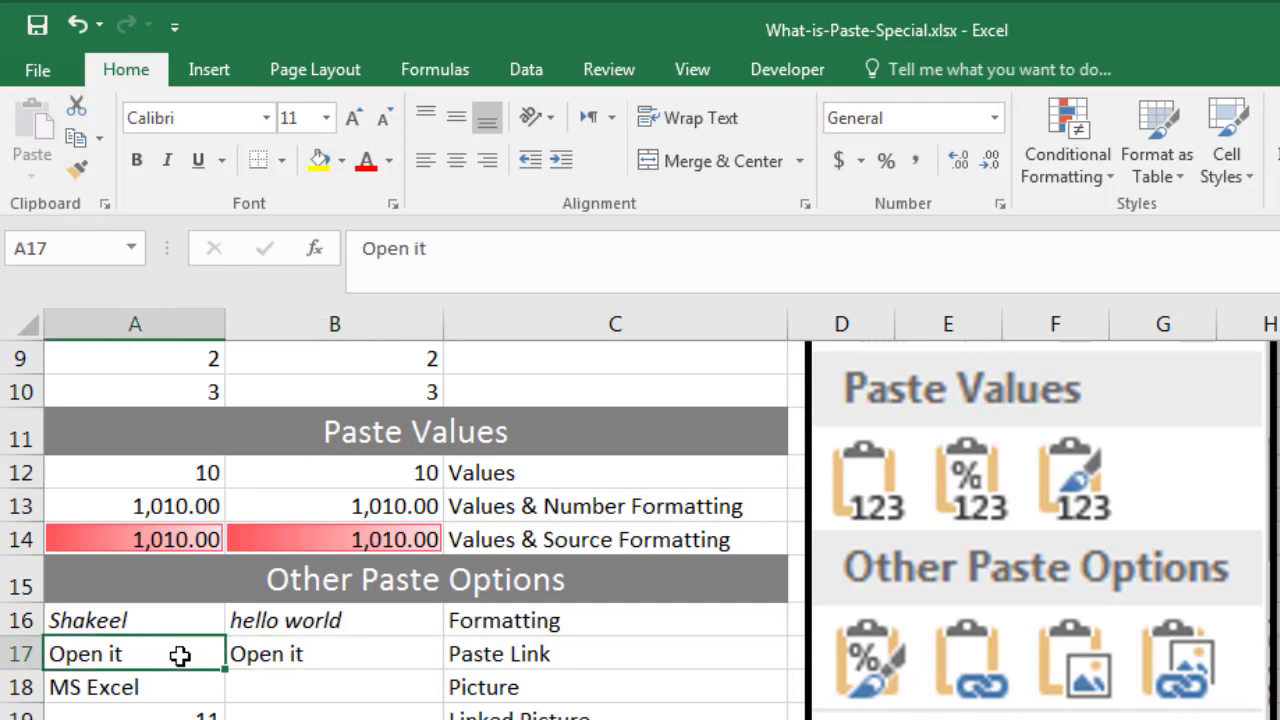
click(486, 250)
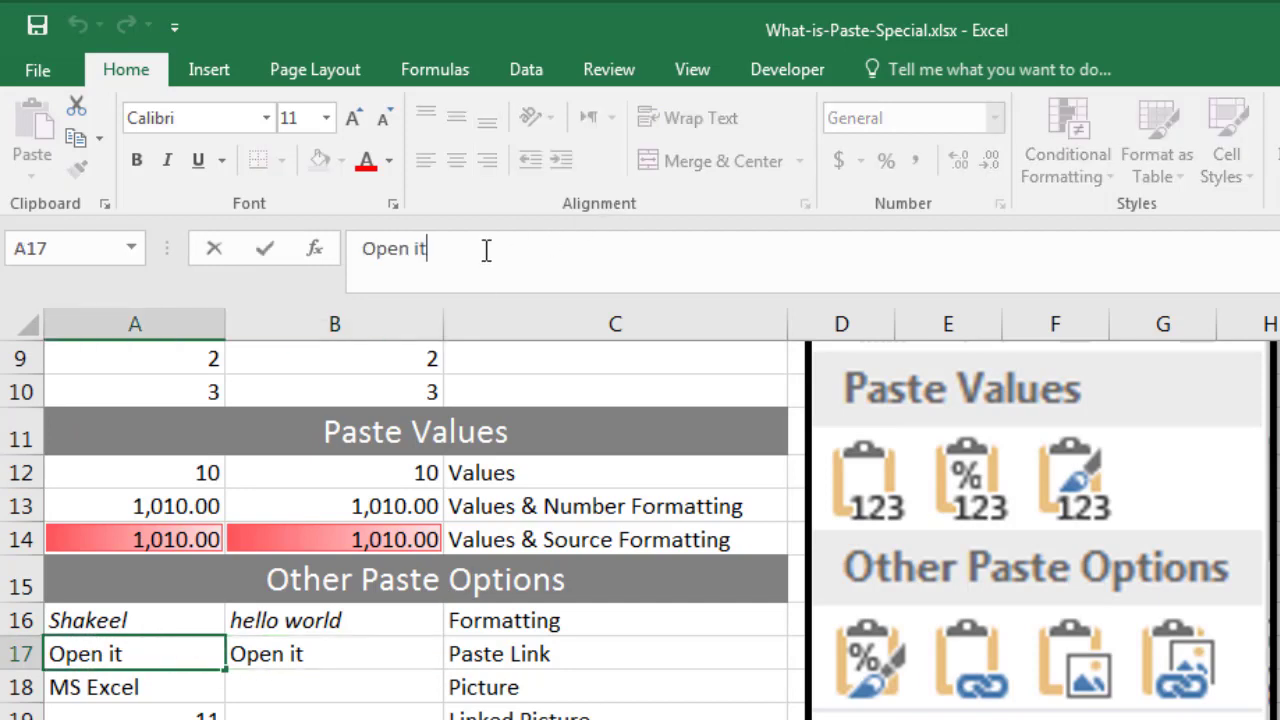
key(Escape)
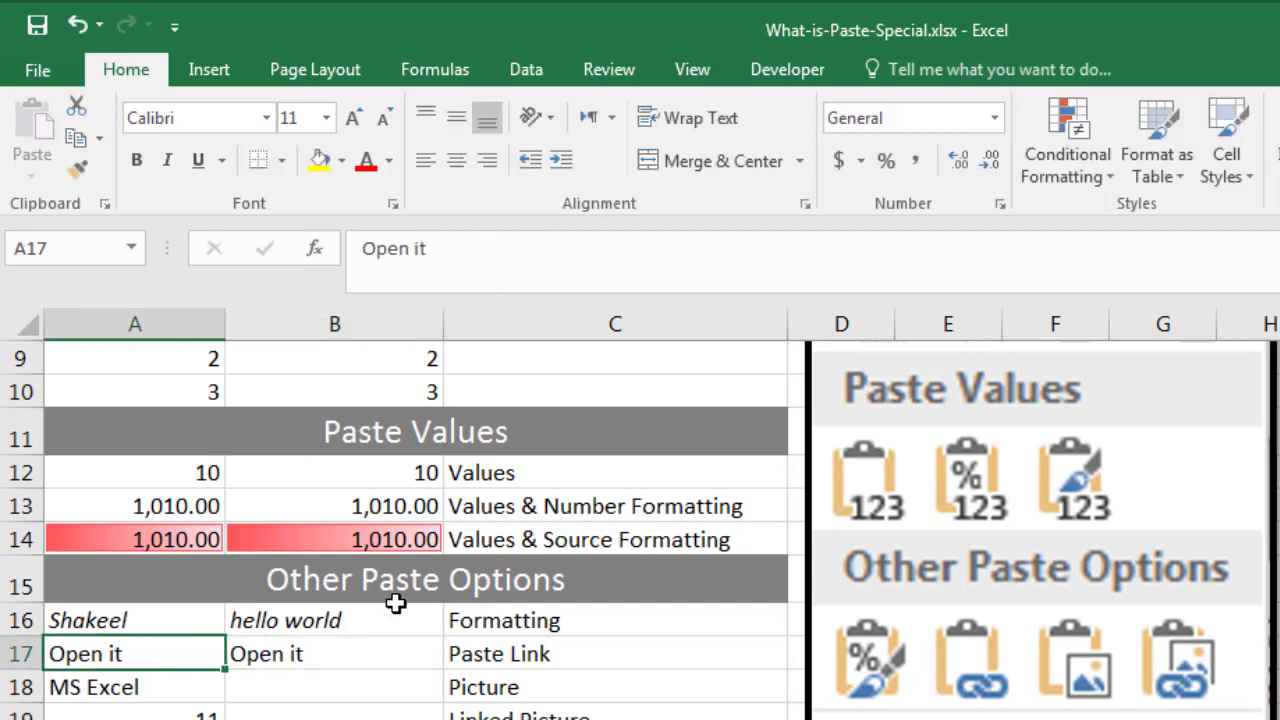
click(363, 654)
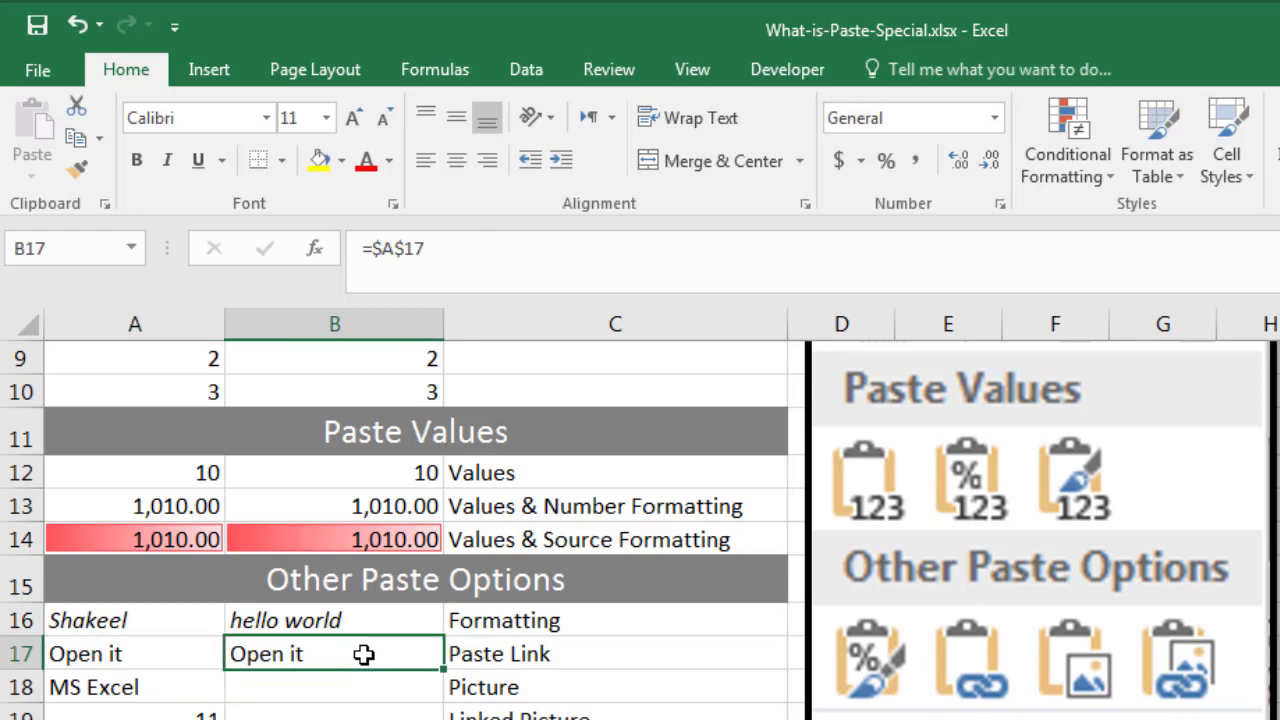
click(472, 250)
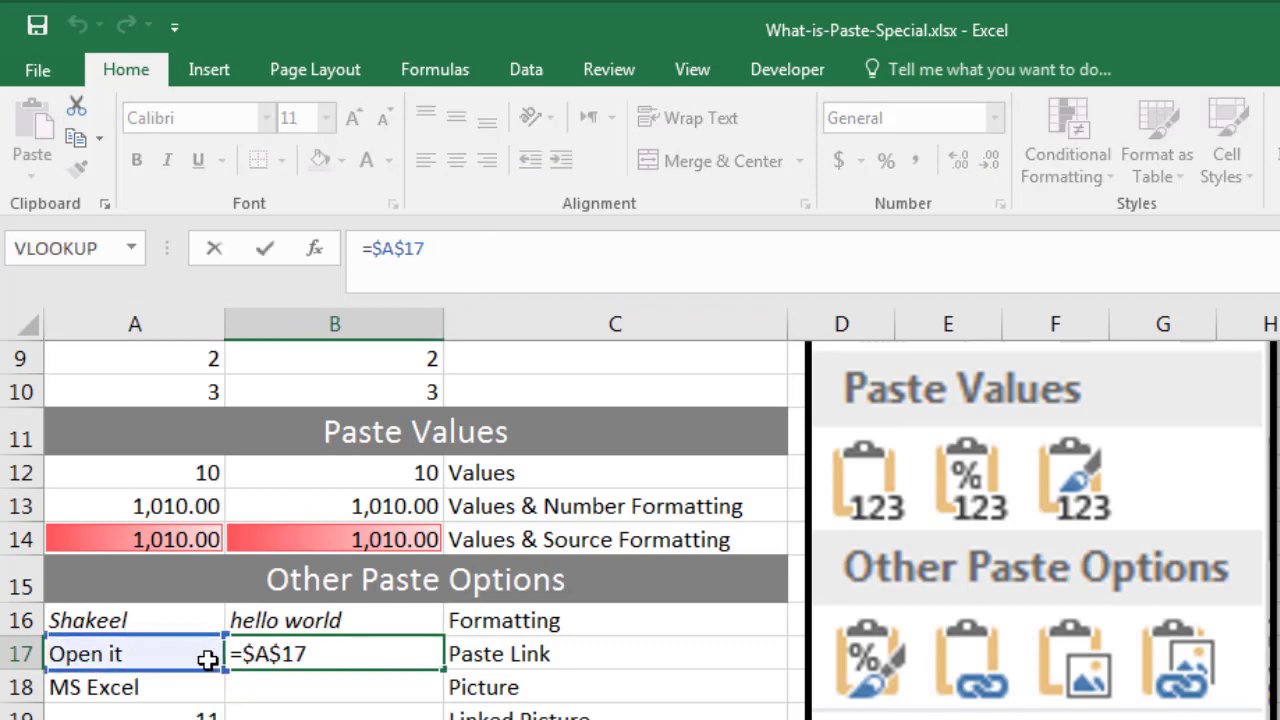
key(ctrl+Return)
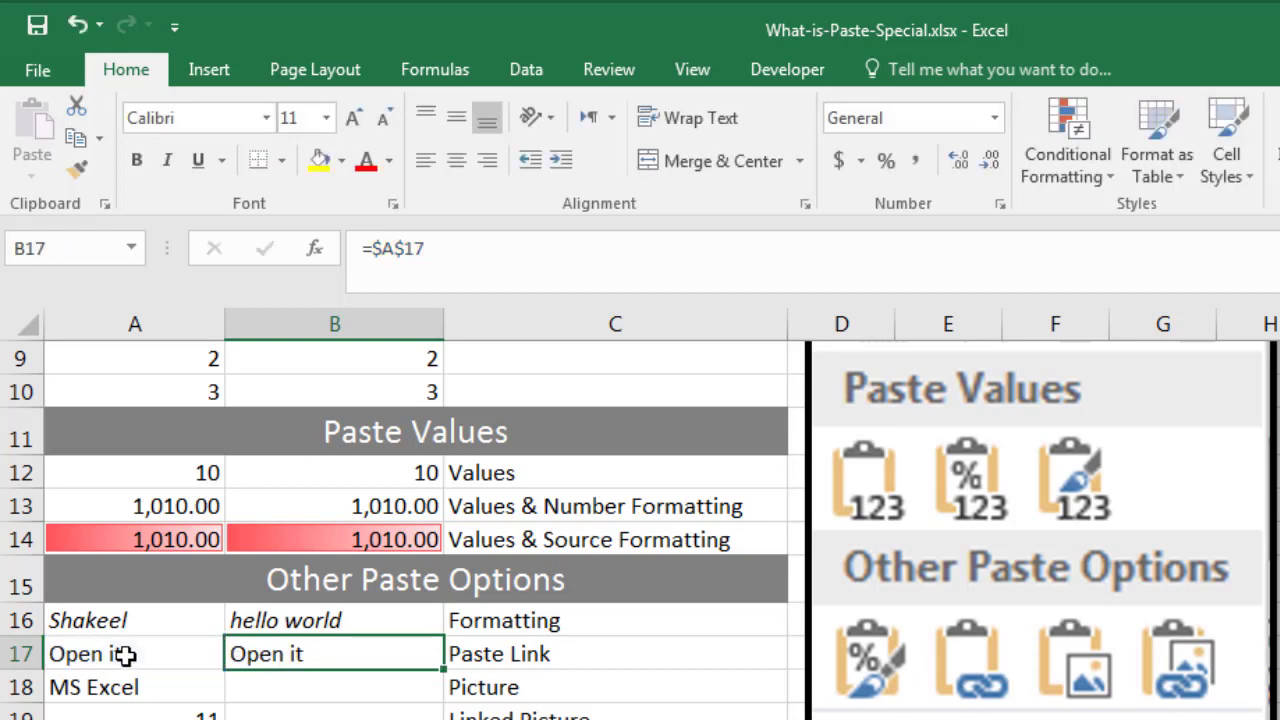
Shorten the text in A17 to "Open" and check the linked cell B17.
click(151, 660)
key(F2)
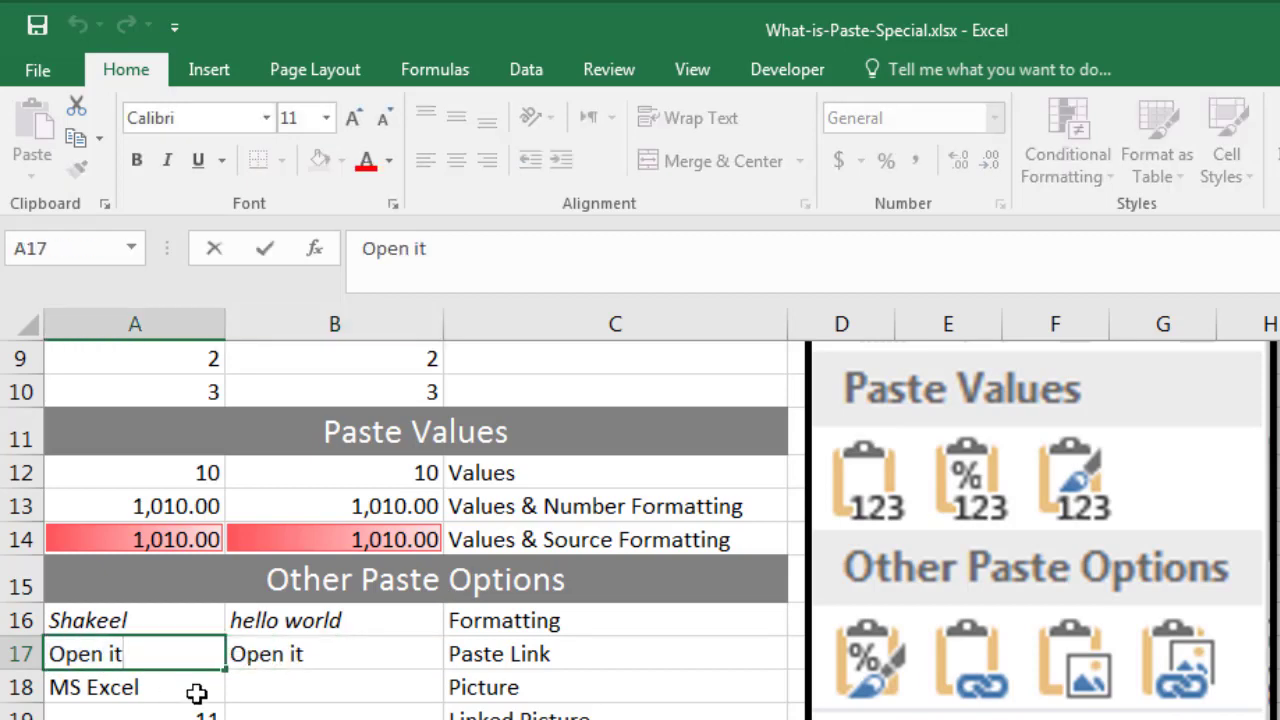
key(BackSpace)
key(ctrl+Return)
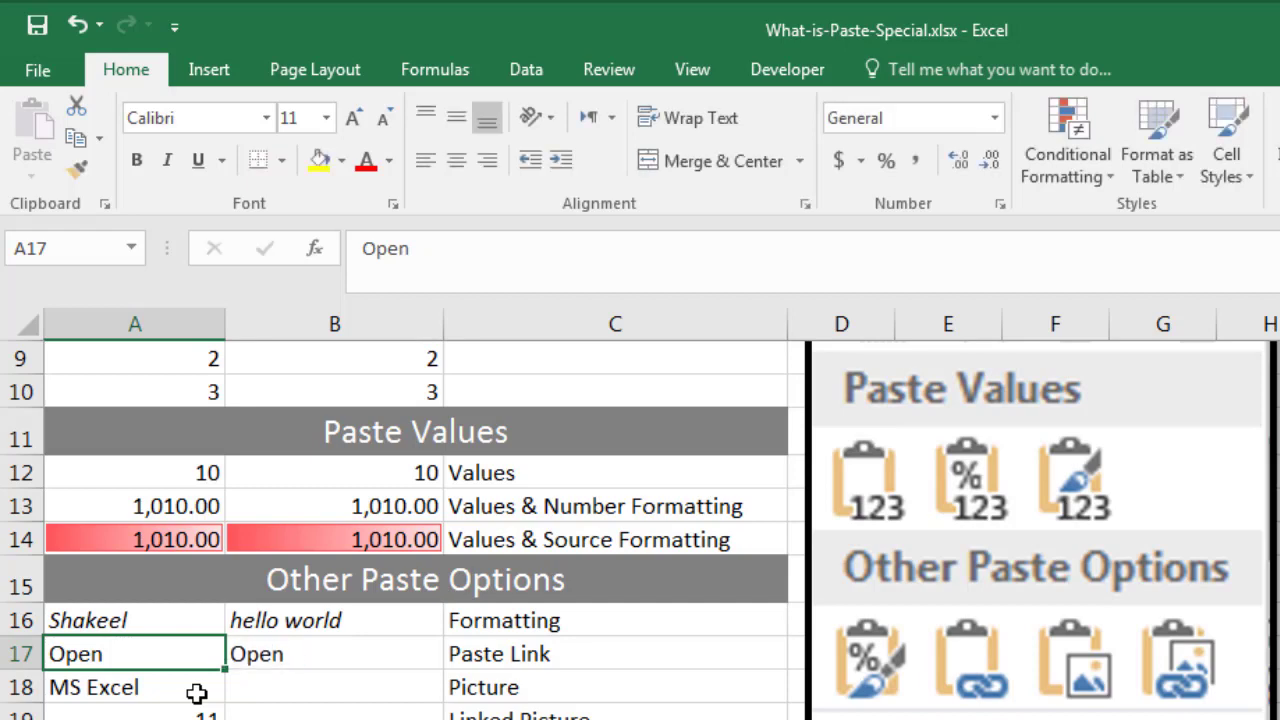
click(317, 652)
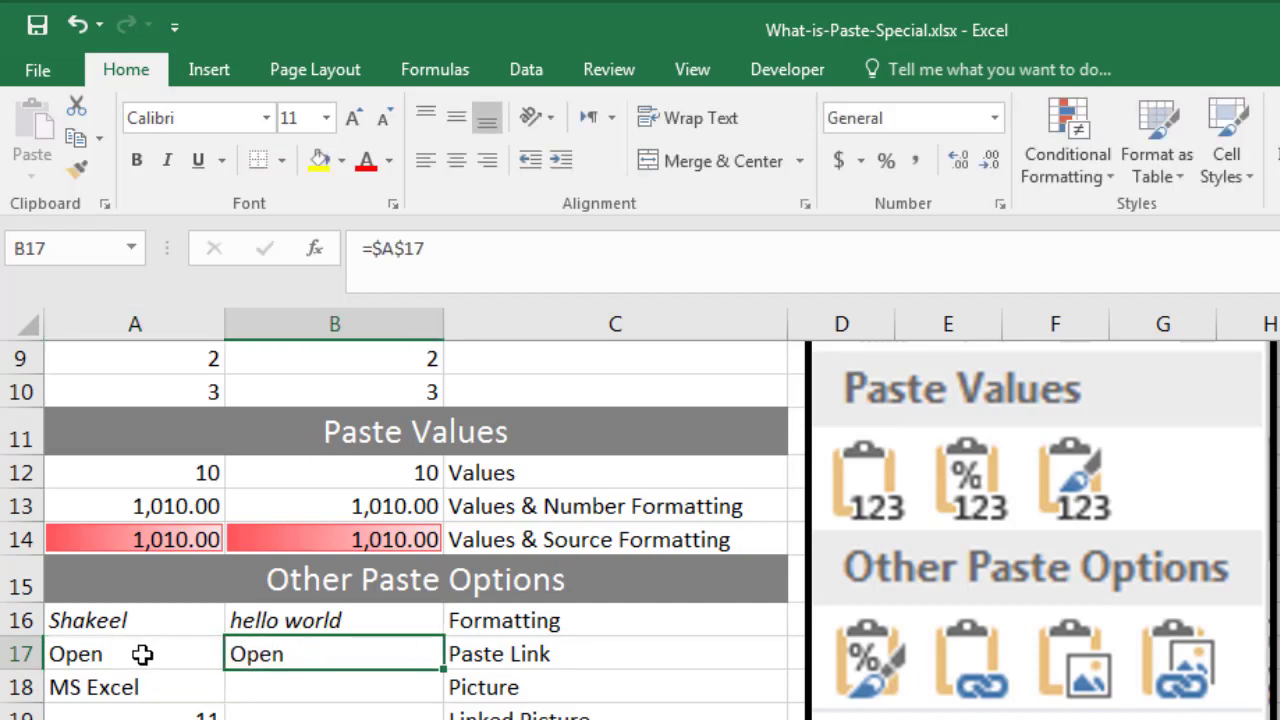
Change the text in A17 back to "Open it" to test the link in B17 again.
click(143, 654)
double_click(143, 654)
text(it)
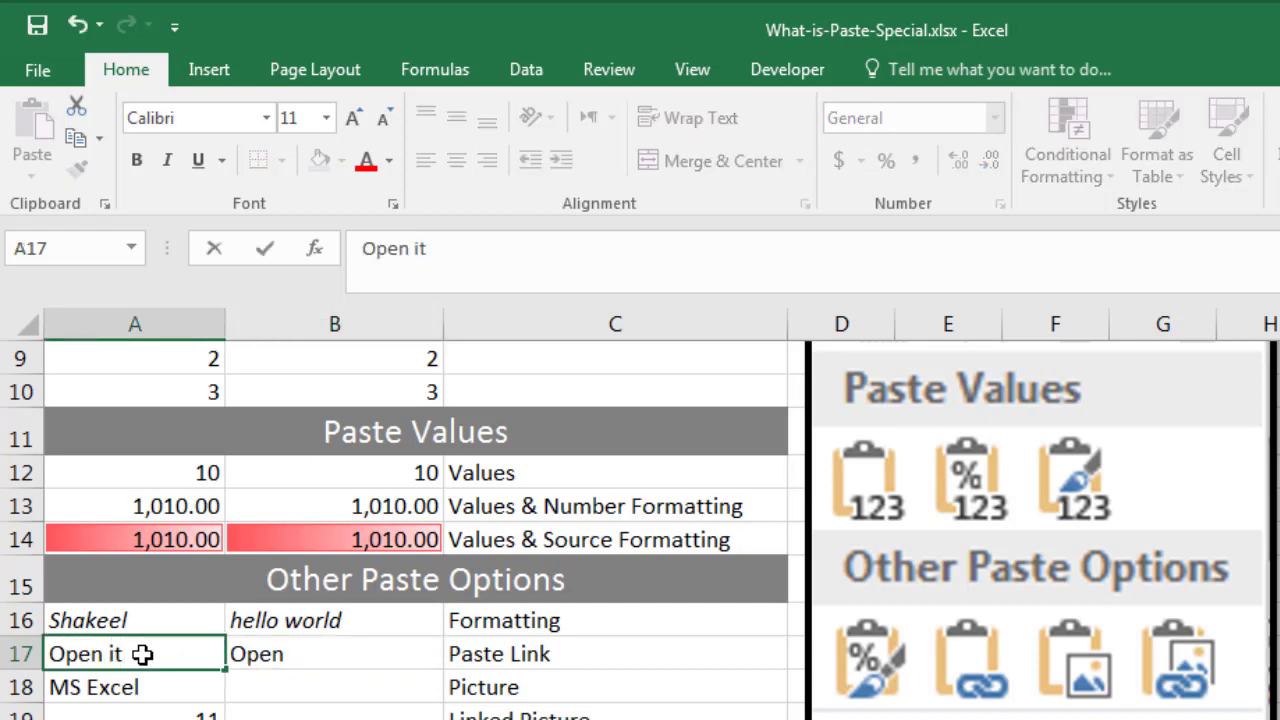
key(ctrl+Return)
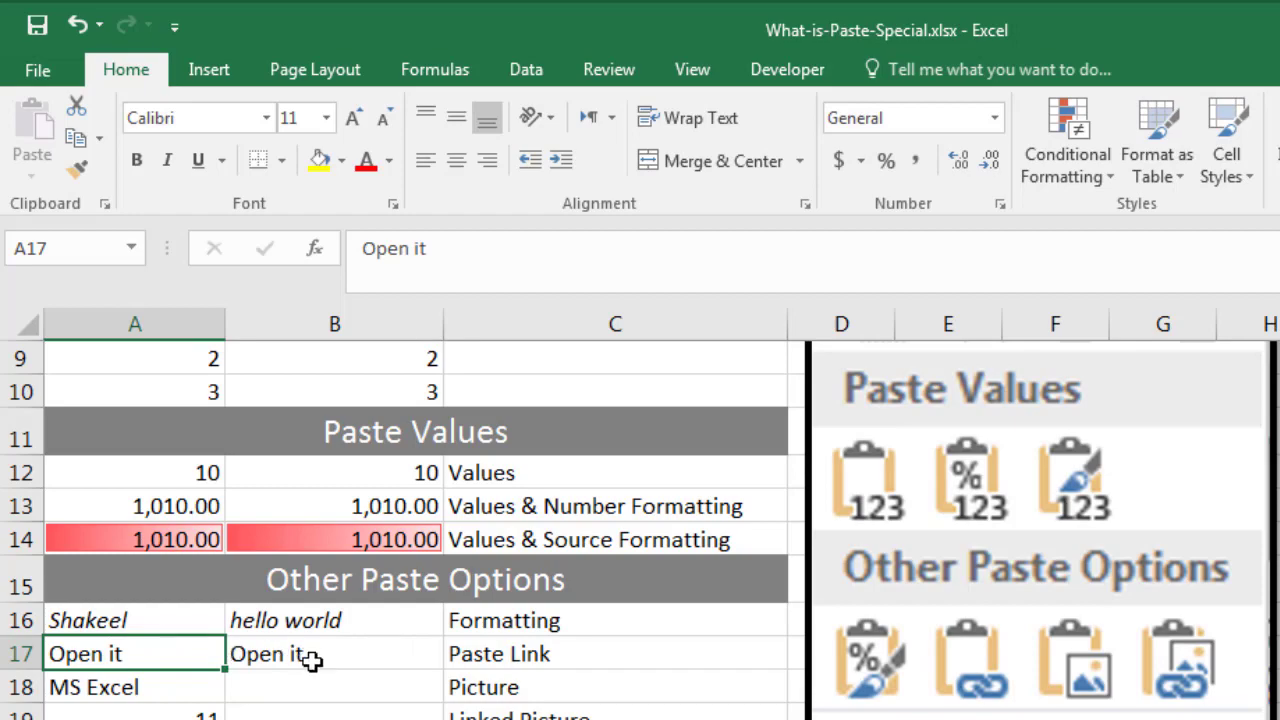
Copy cell A18 and paste it over B18 with the Picture paste option.
click(179, 687)
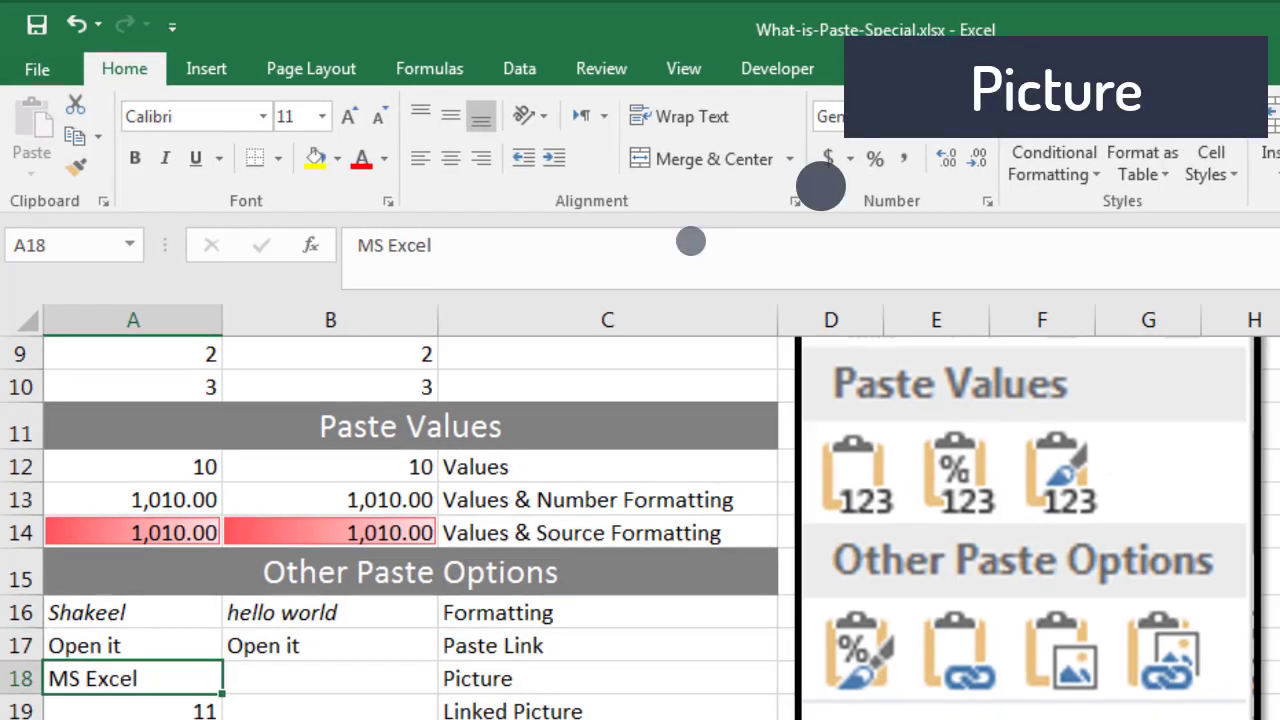
key(ctrl+c)
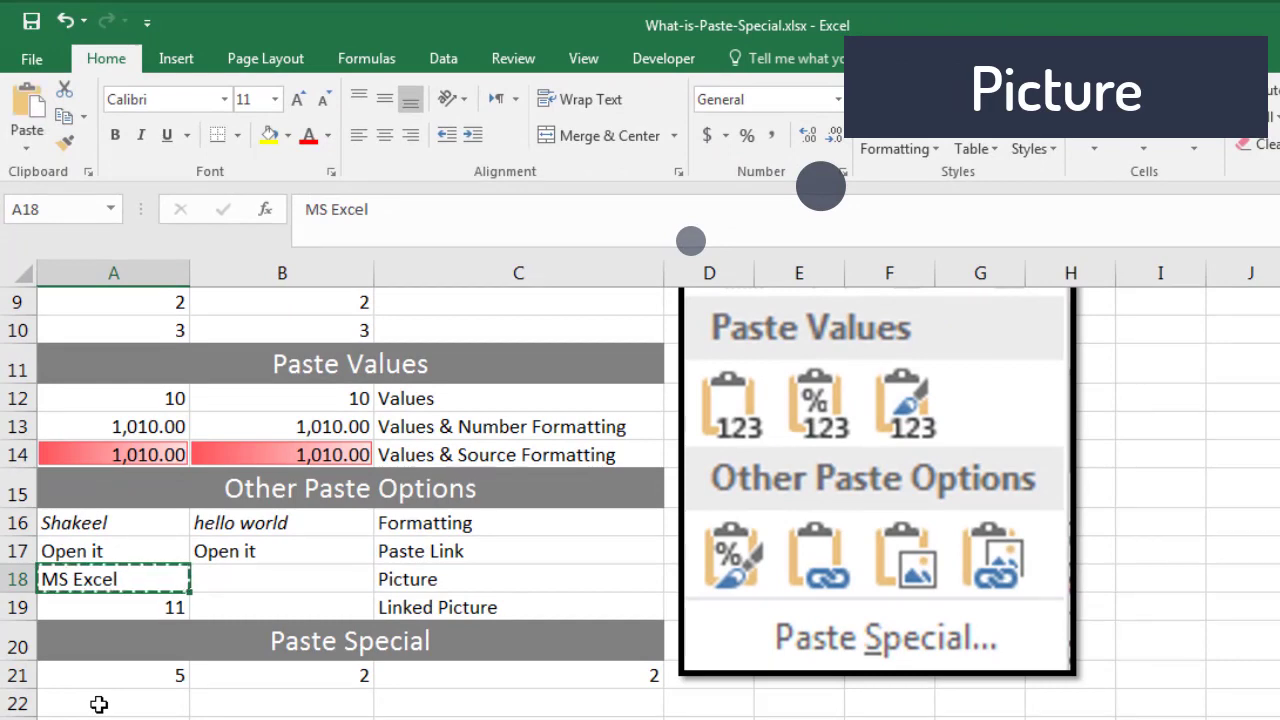
click(244, 593)
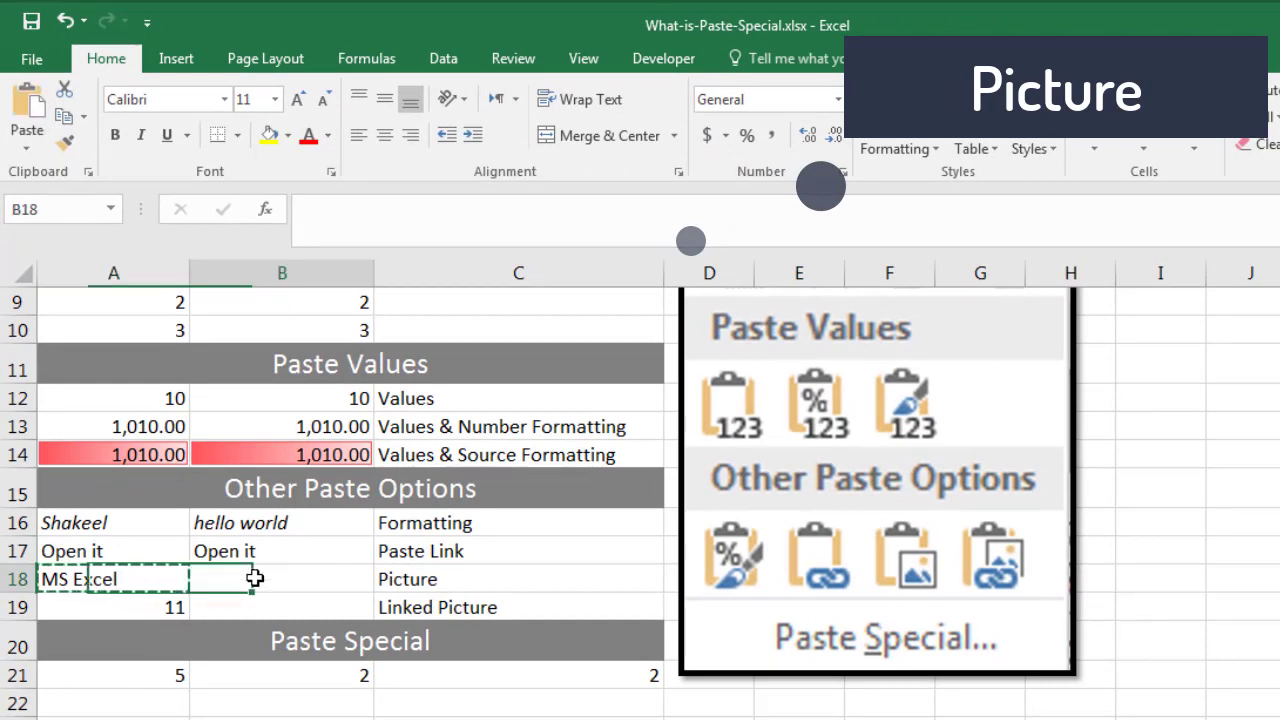
click(27, 145)
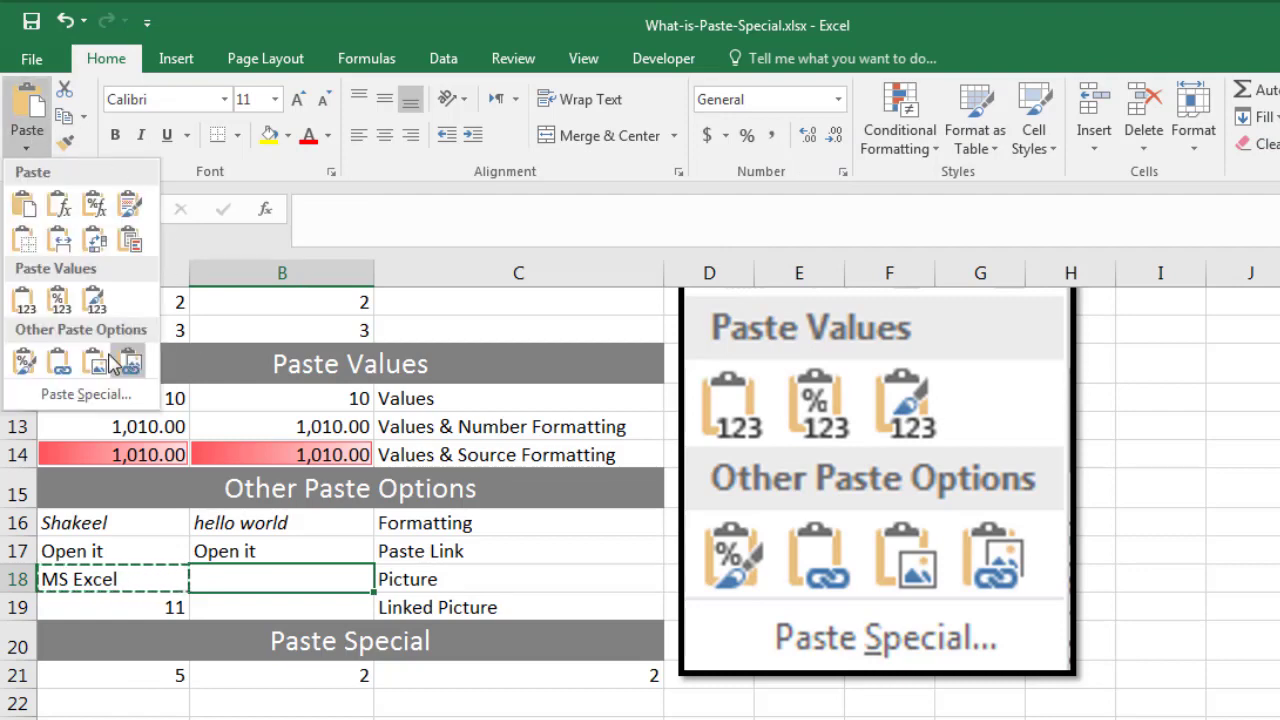
click(94, 362)
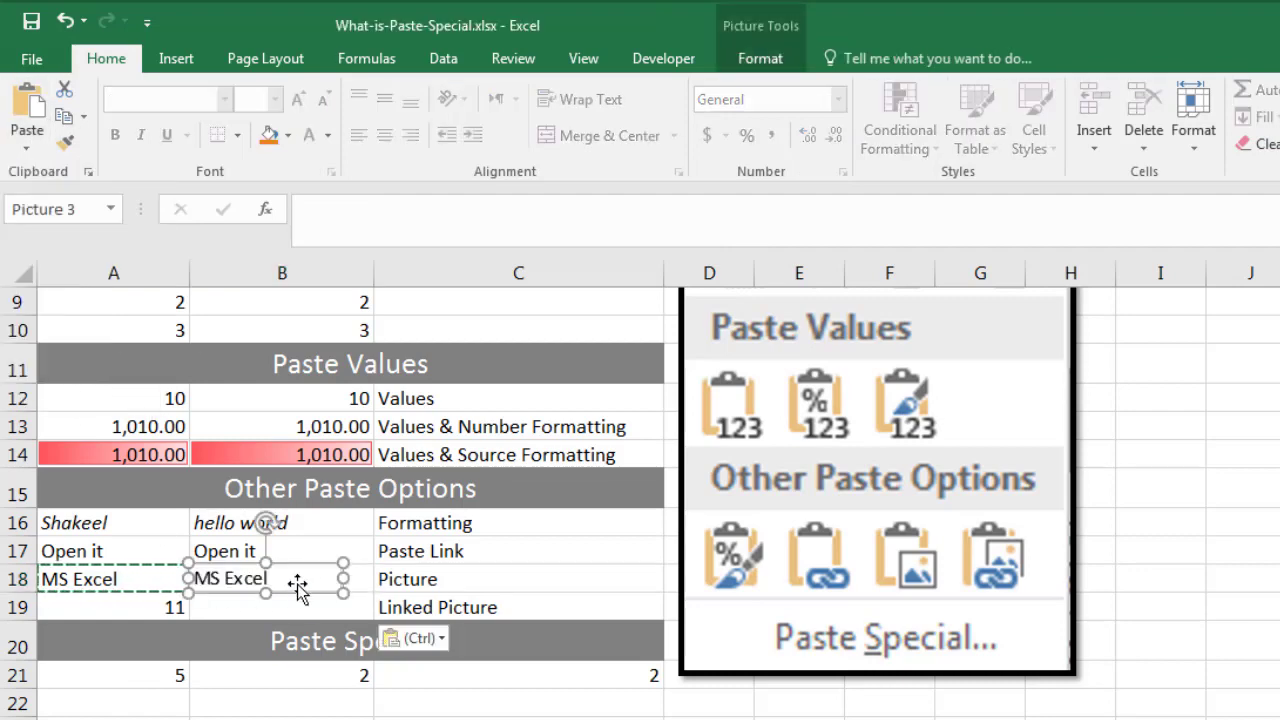
Shift the pasted "MS Excel" picture slightly to the right within B18 and view its picture formatting tools.
drag(297, 578, 316, 578)
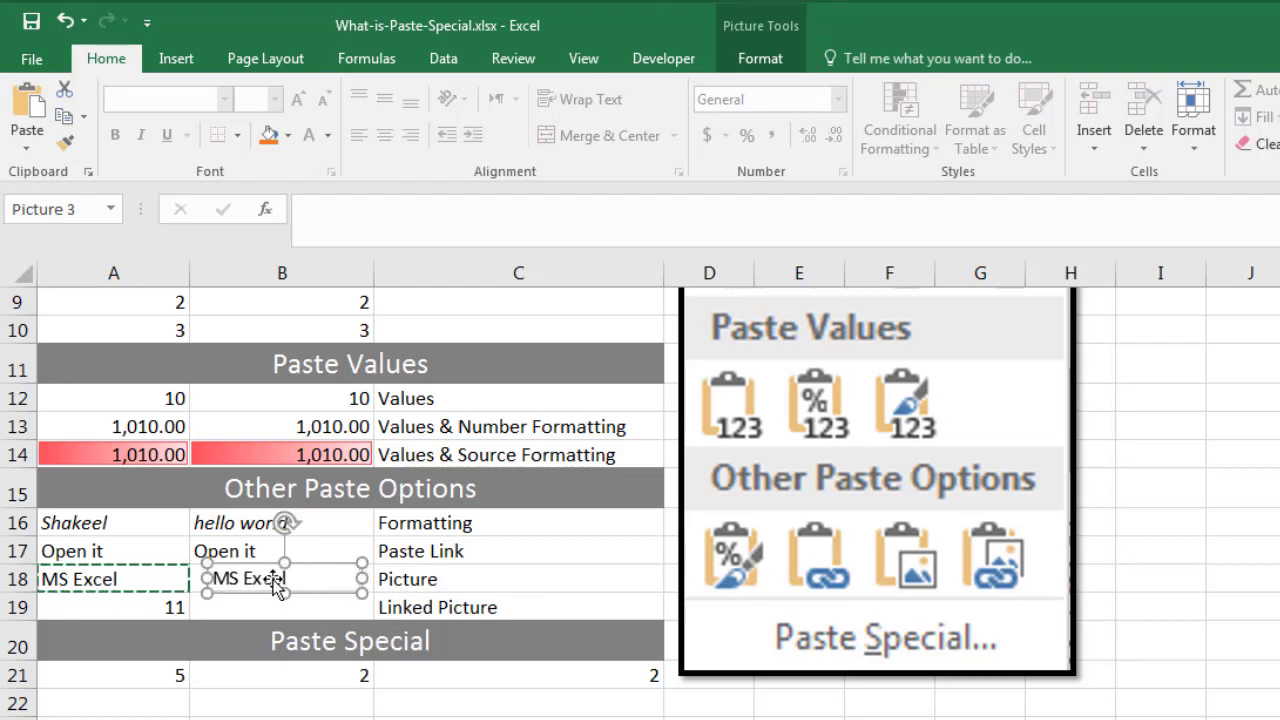
click(223, 609)
click(277, 582)
click(262, 614)
click(311, 579)
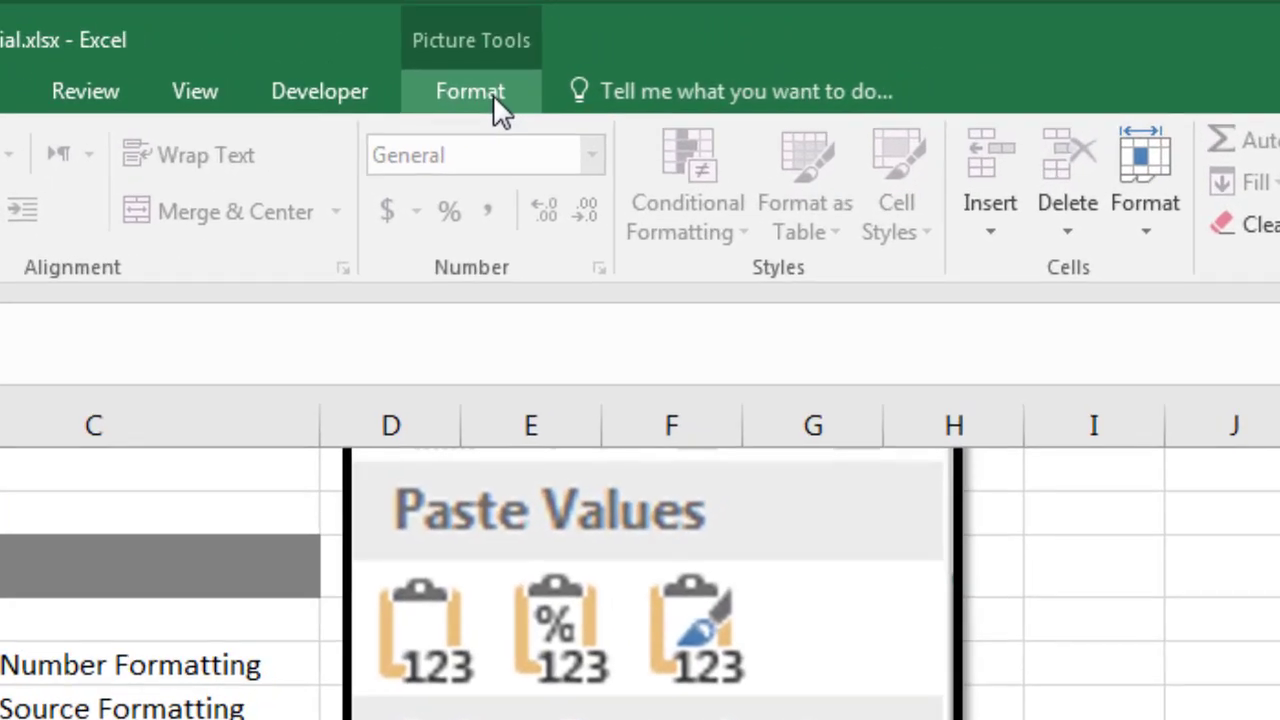
click(493, 94)
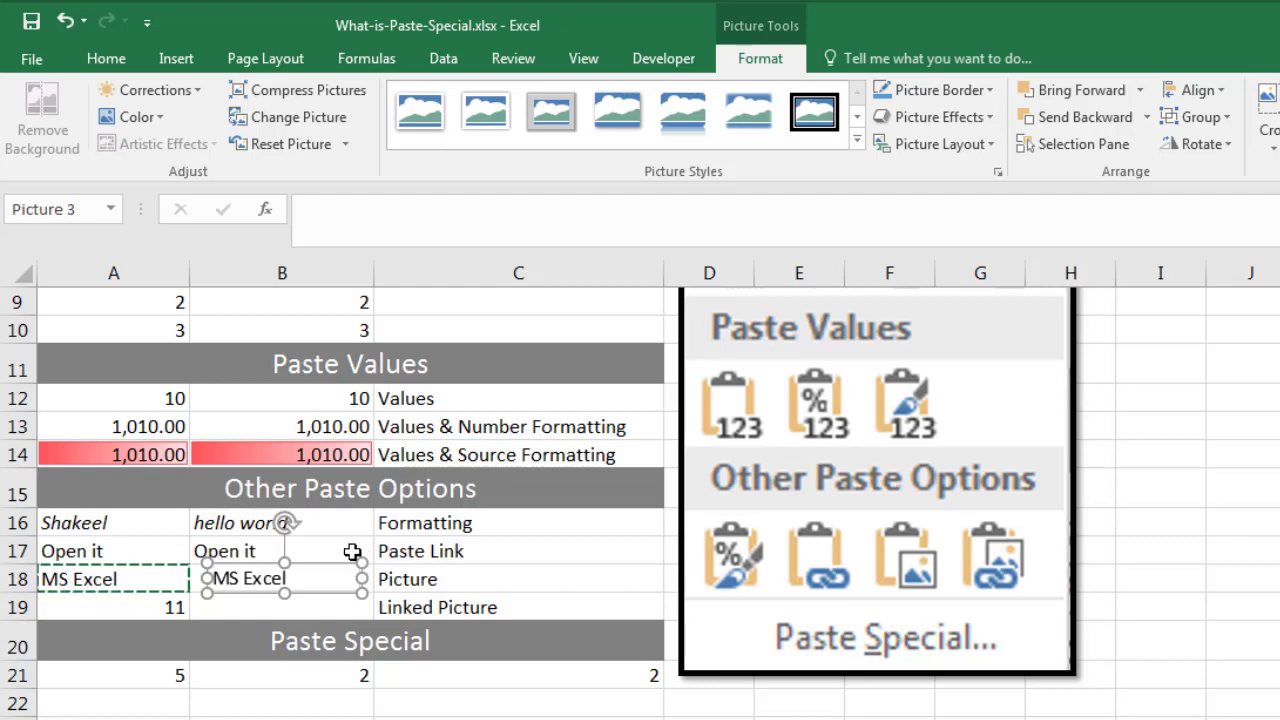
click(350, 604)
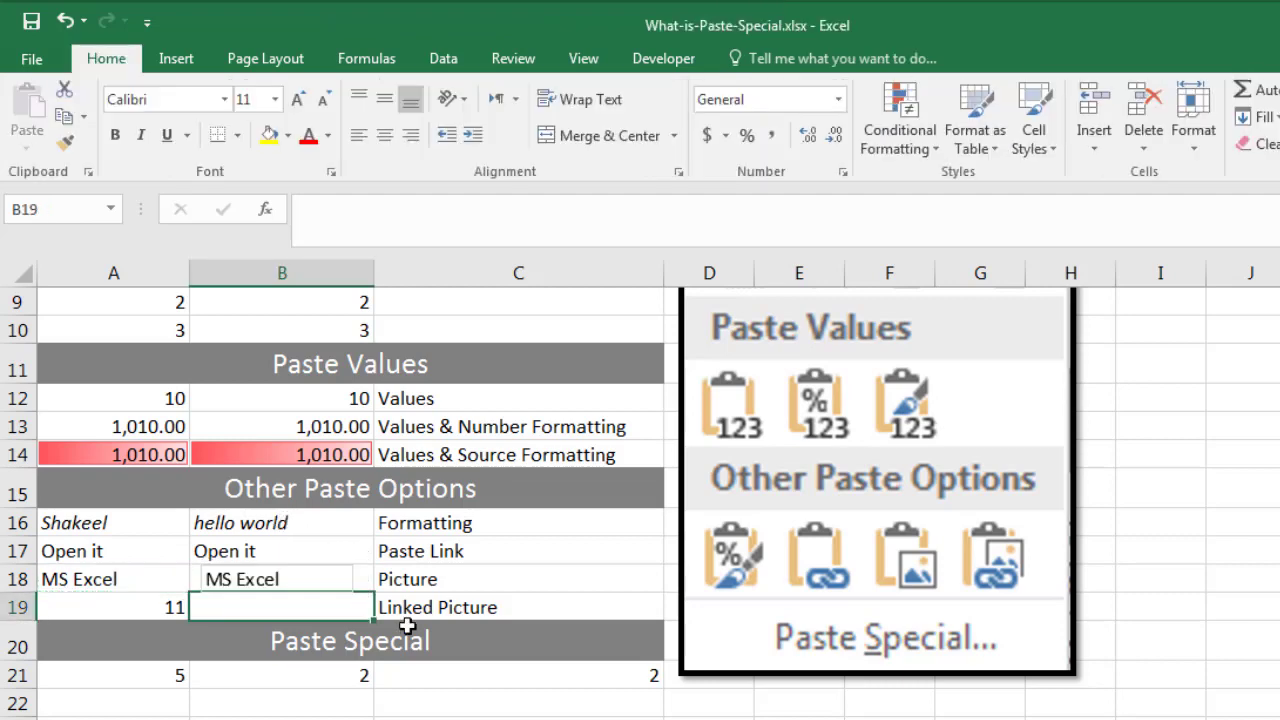
Copy cell A19 and paste it over B19 with the Linked Picture paste option.
click(99, 600)
key(ctrl+c)
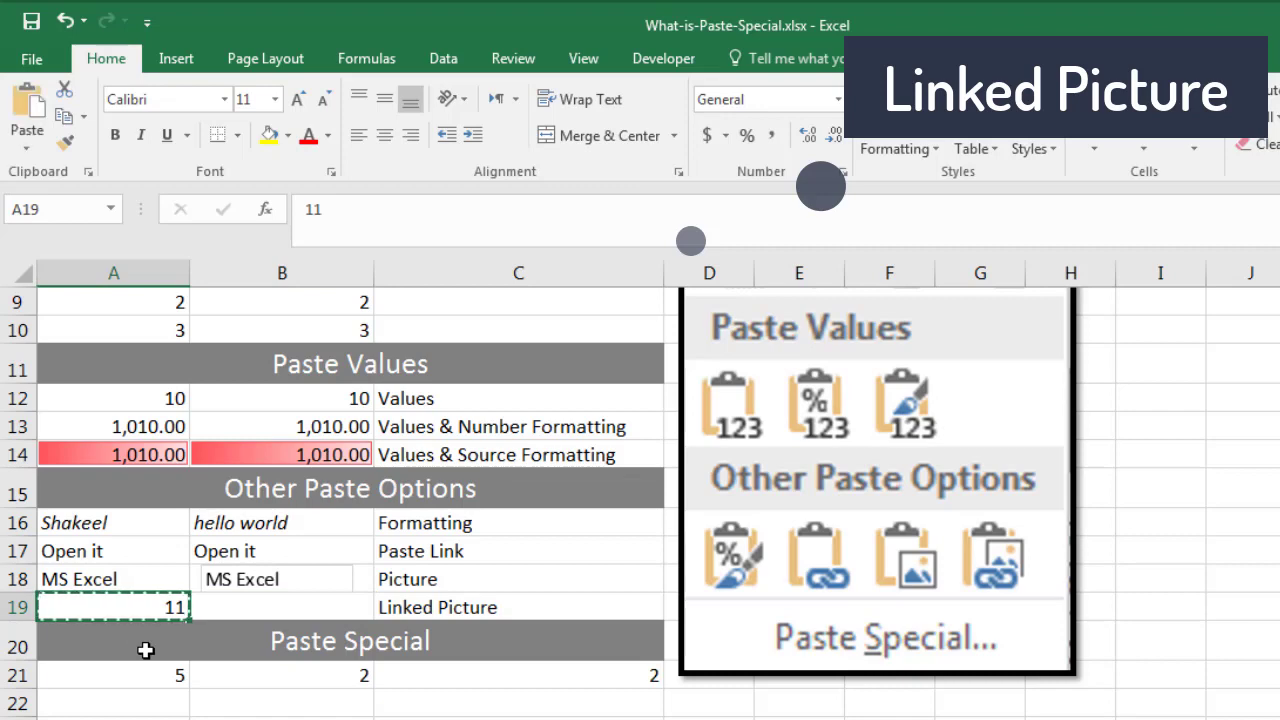
click(247, 550)
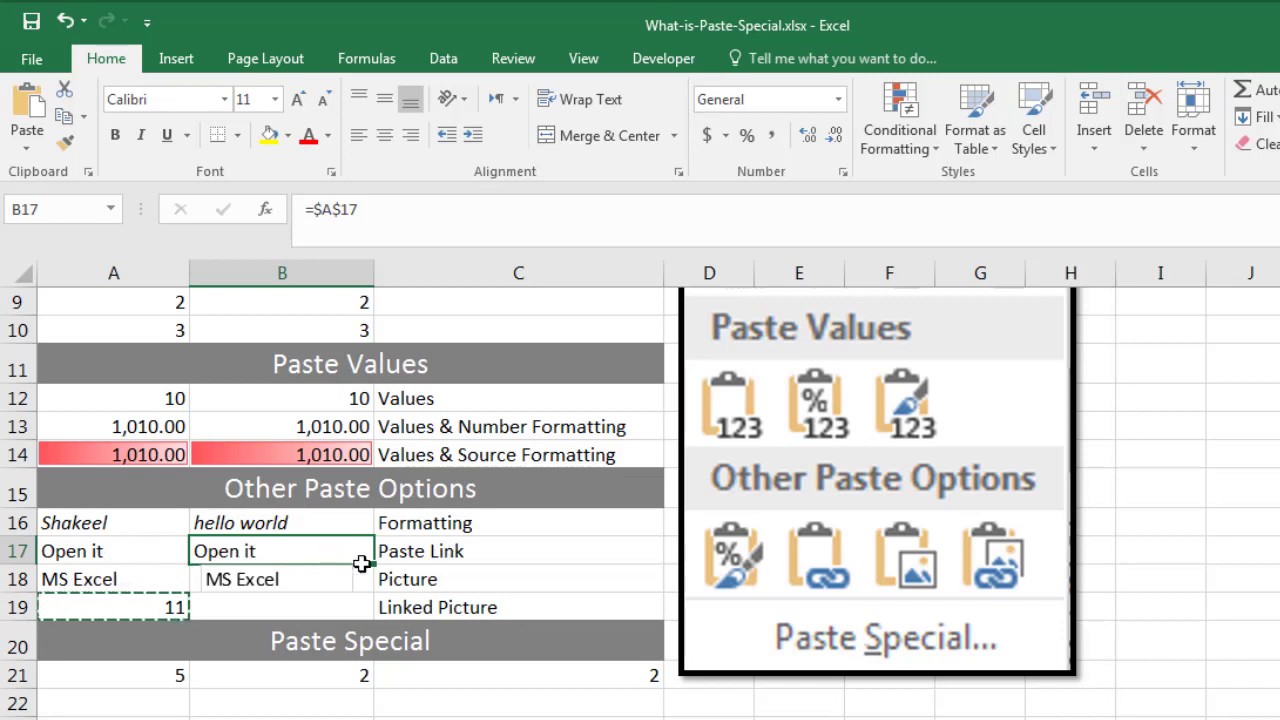
click(150, 608)
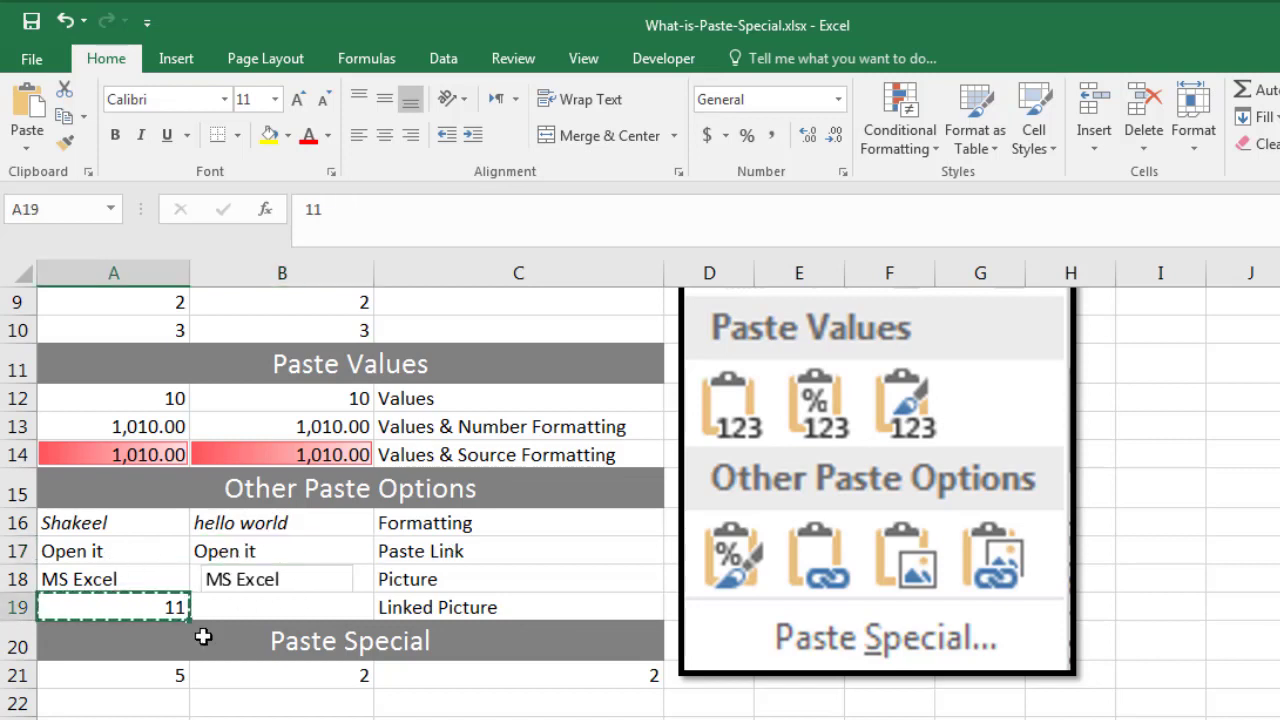
click(264, 608)
click(27, 140)
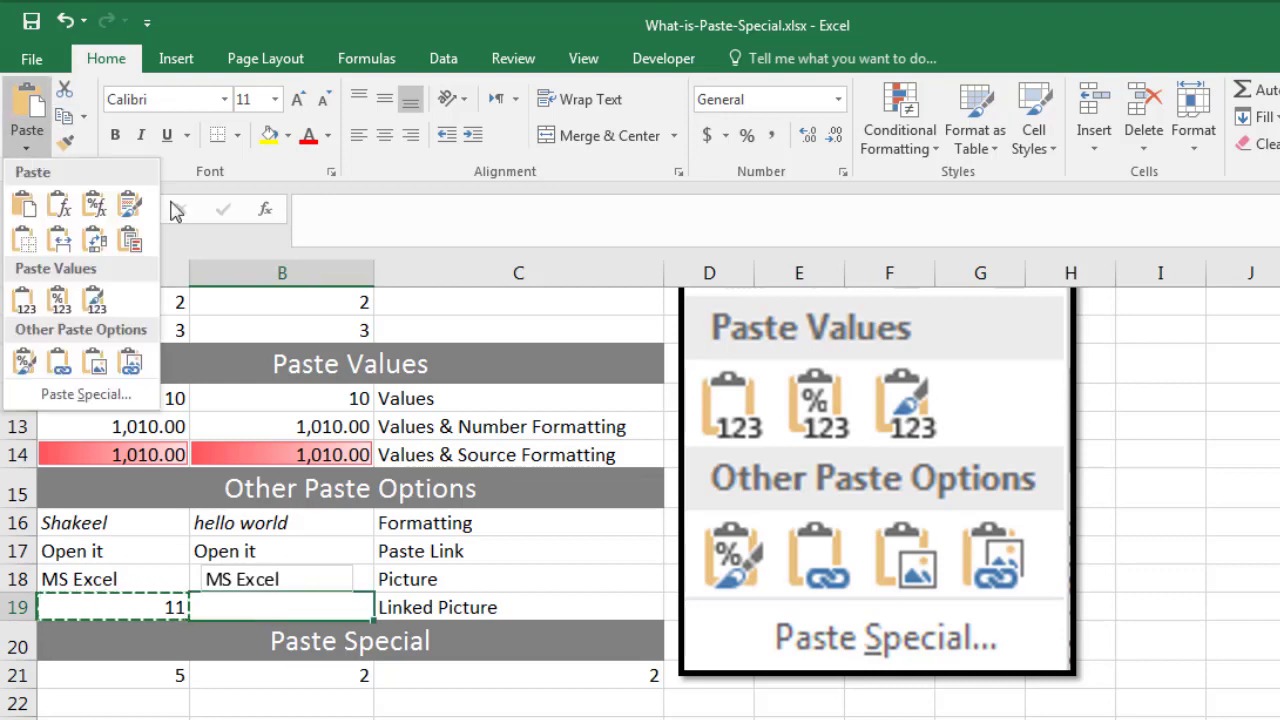
click(131, 363)
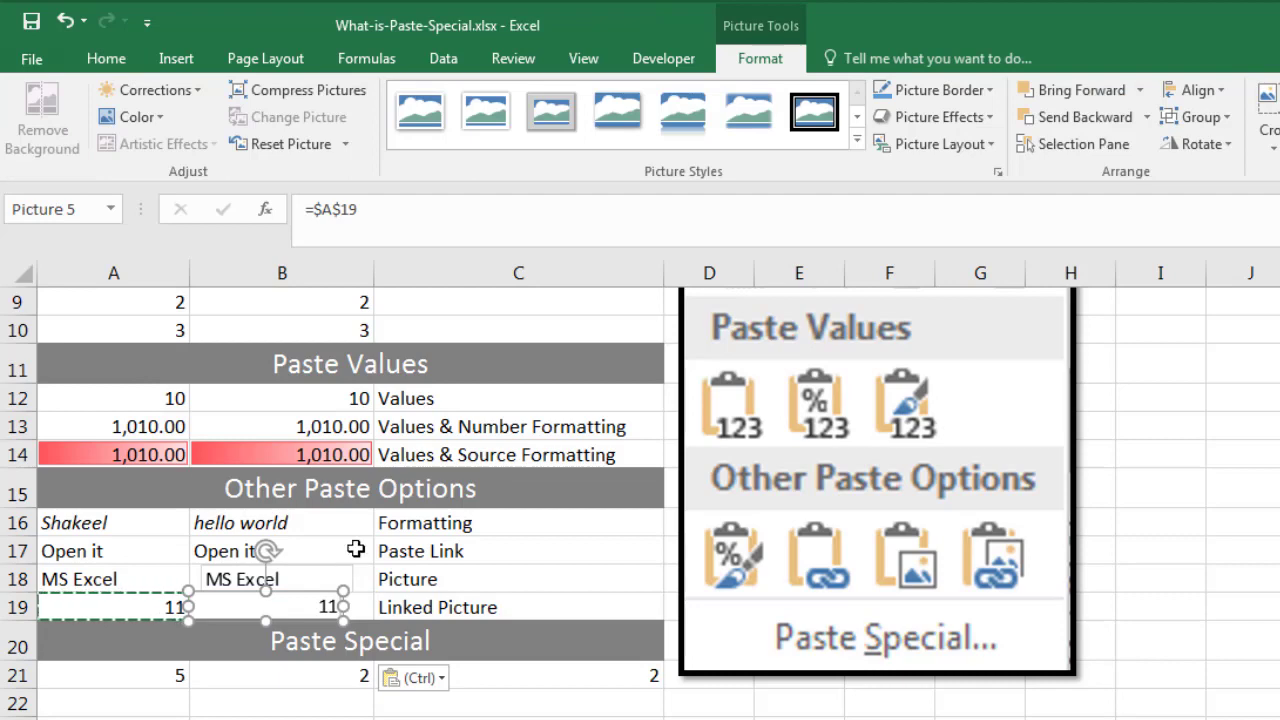
click(356, 549)
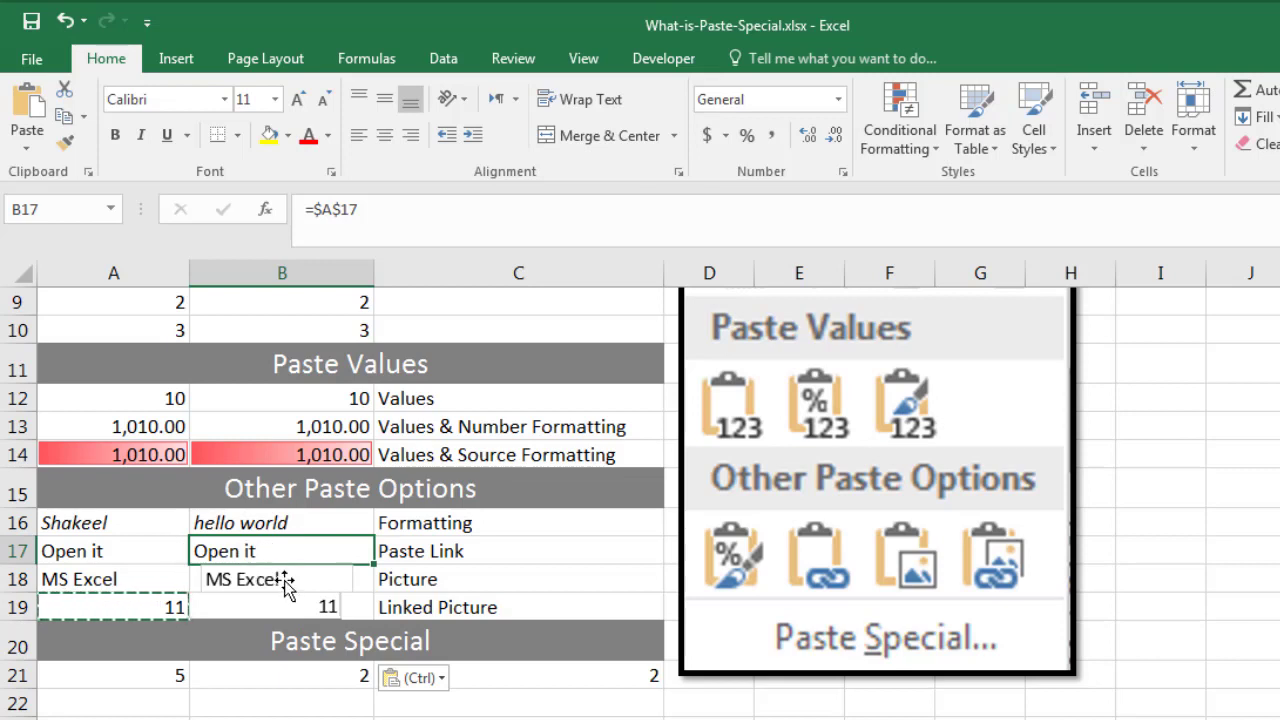
Clear the copy selection, set A19 to 10 and nudge the linked picture slightly to the right in B19.
click(146, 610)
key(Escape)
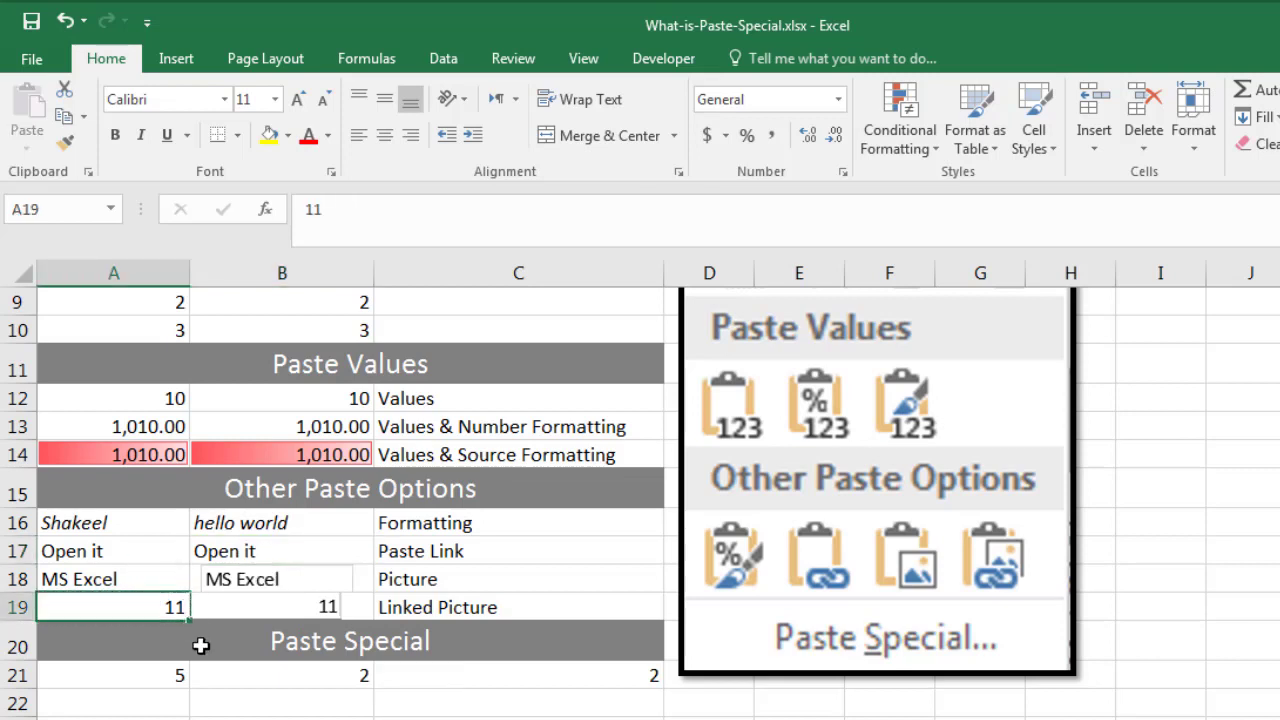
text(1)
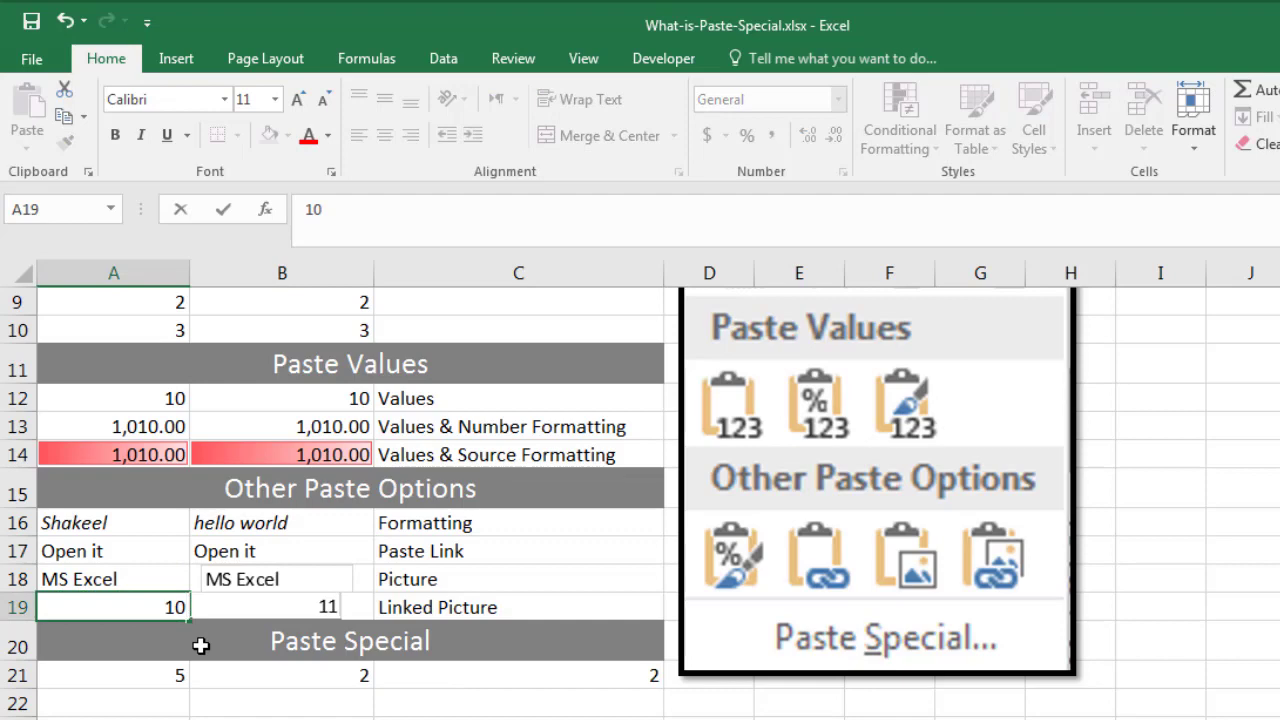
click(327, 606)
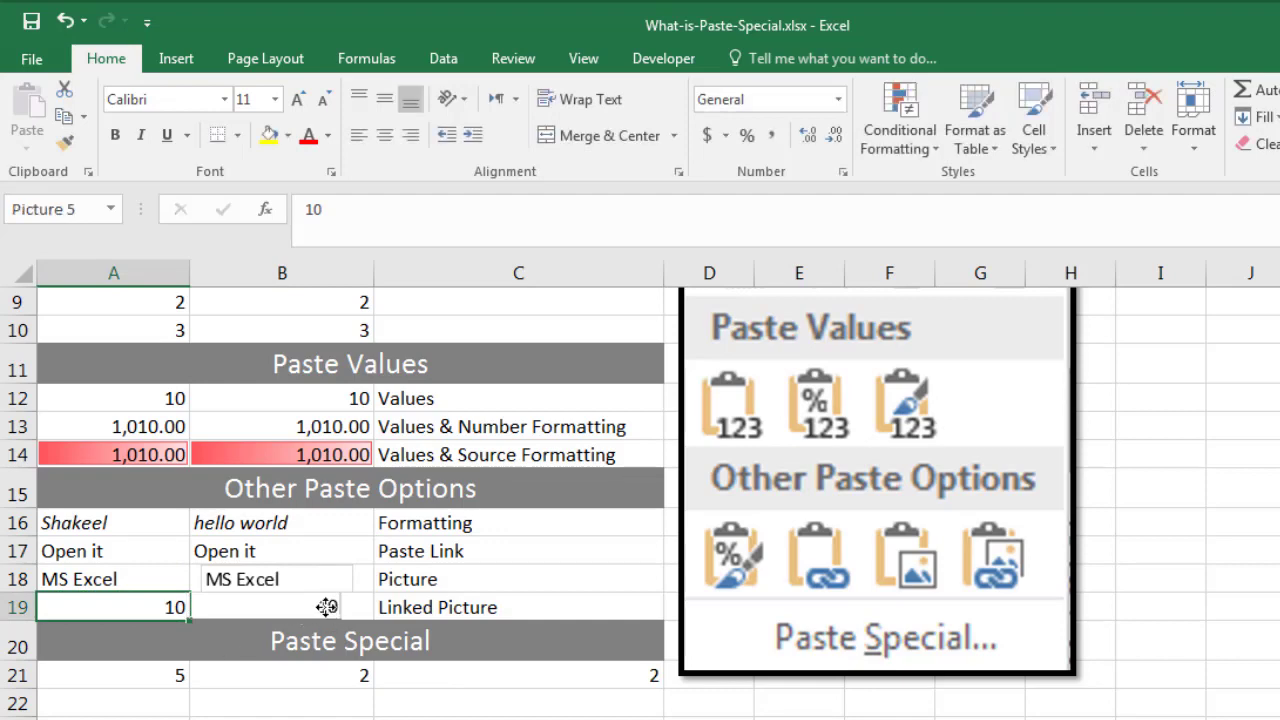
drag(298, 606, 300, 606)
Set cell A19 to 9 to test the linked picture in B19 again.
click(140, 606)
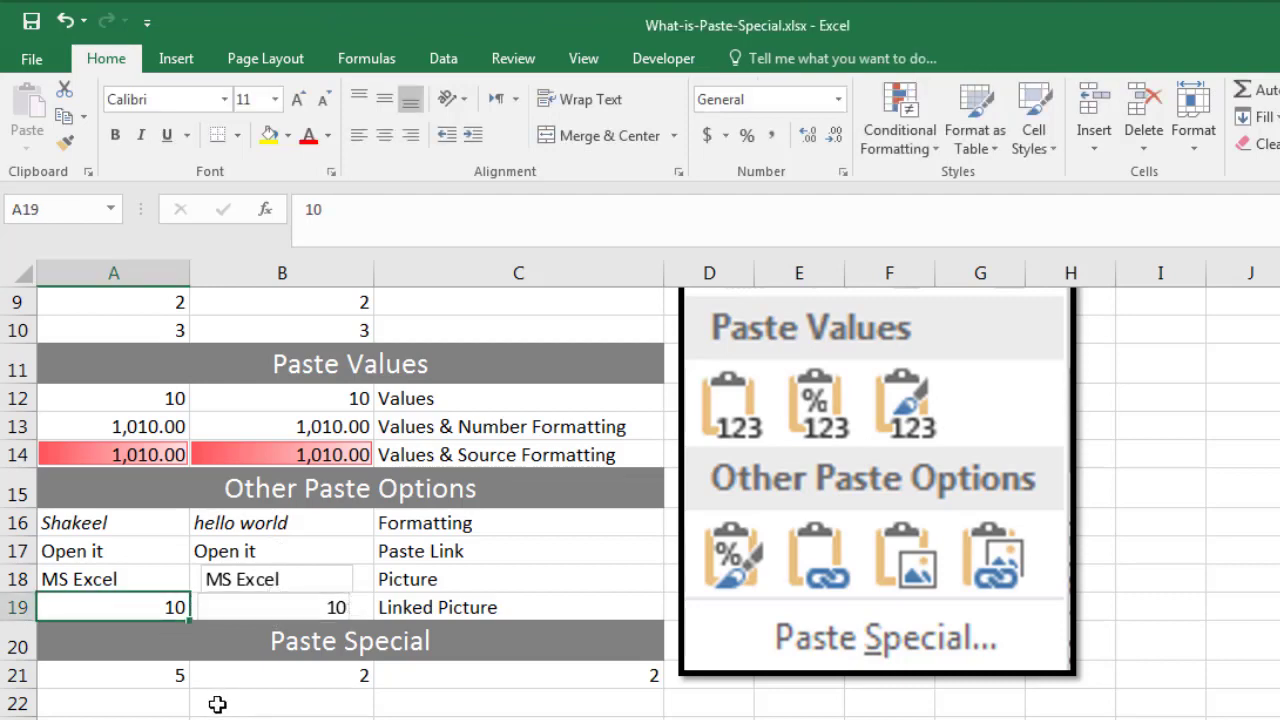
text(09)
key(ctrl+Return)
Copy cell A21 and open the Paste Special dialog to review its paste and operation options.
key(Down)
key(Down)
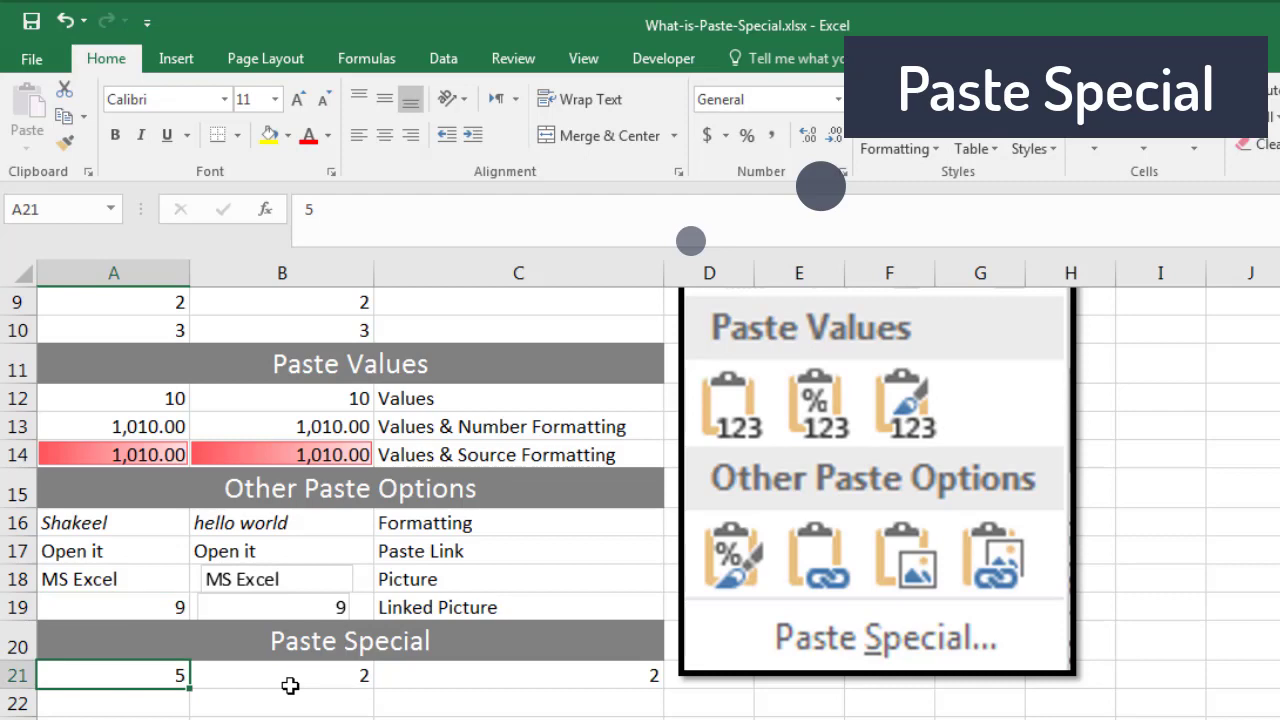
key(ctrl+c)
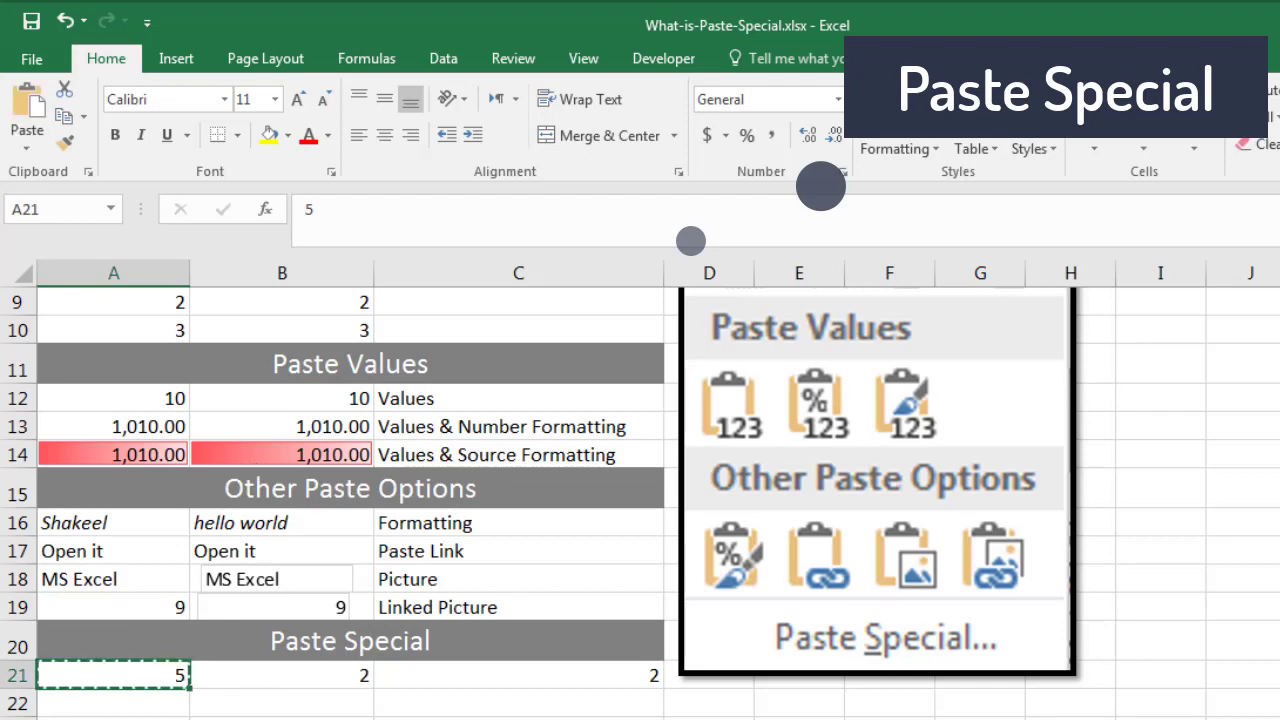
click(28, 150)
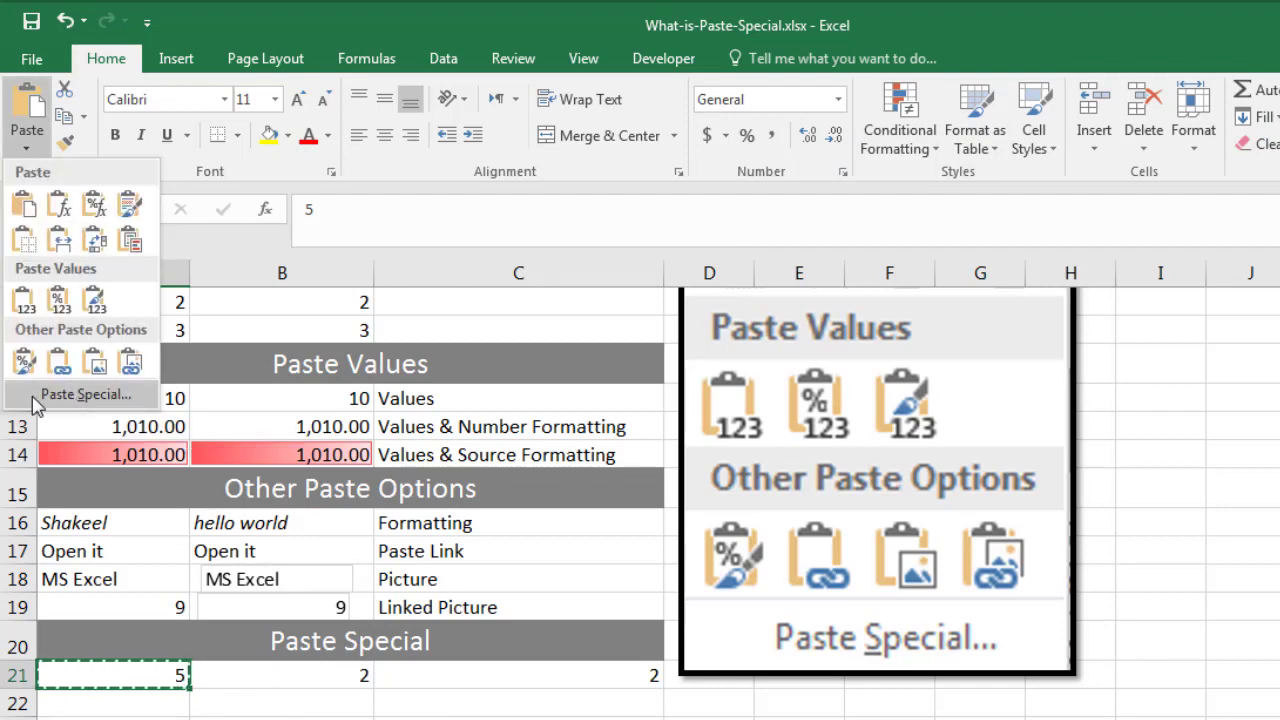
click(99, 398)
drag(930, 310, 528, 150)
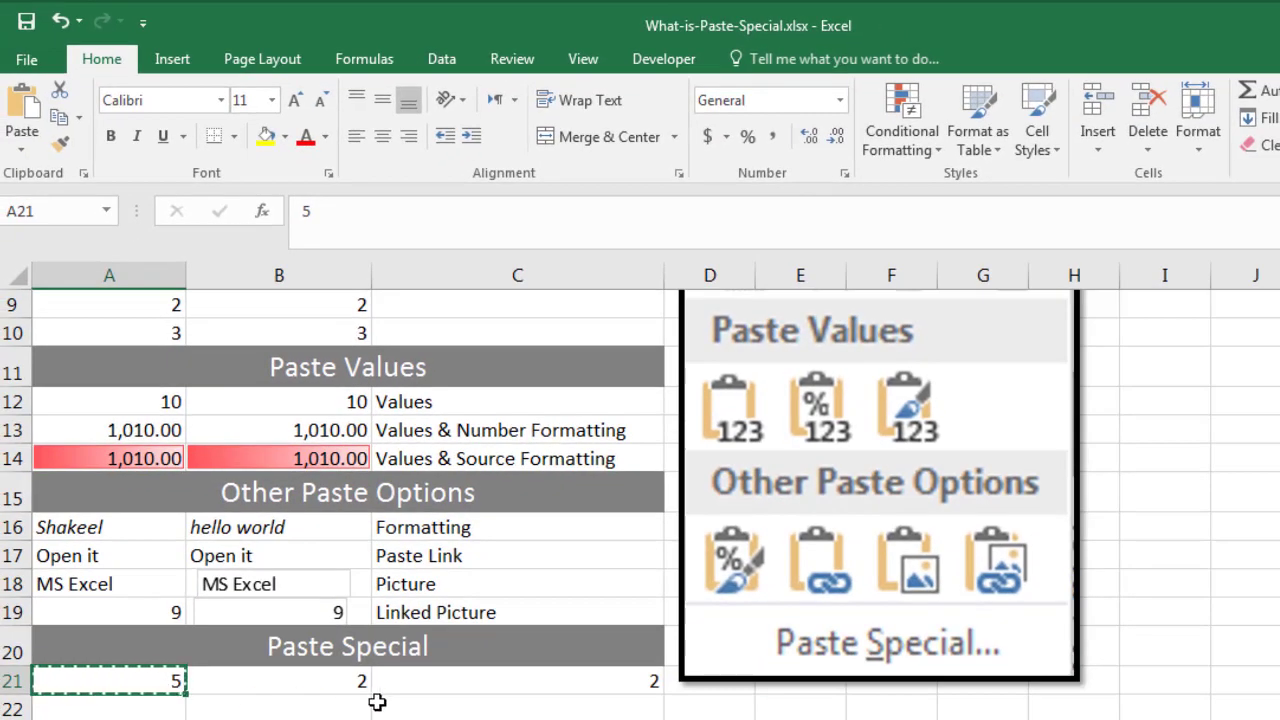
Paste the copied A21 value onto B21 using Paste Special with the Add operation, and clear the copy selection.
click(316, 684)
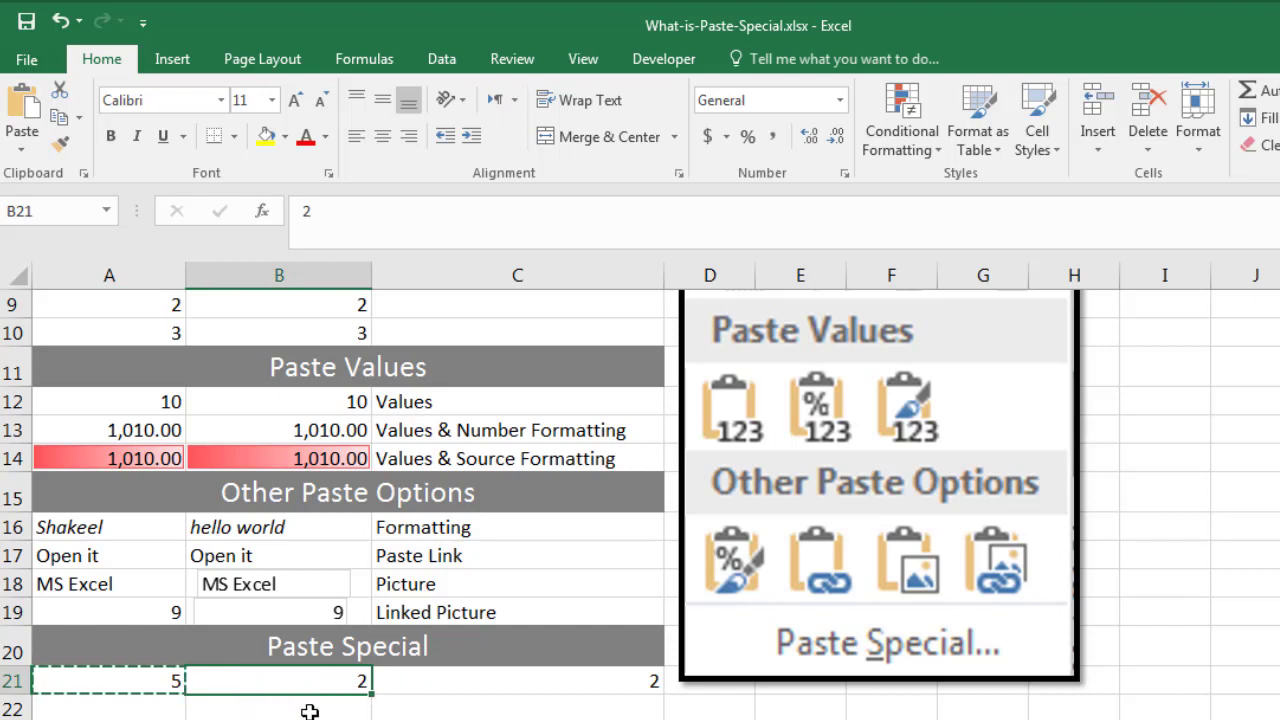
click(22, 148)
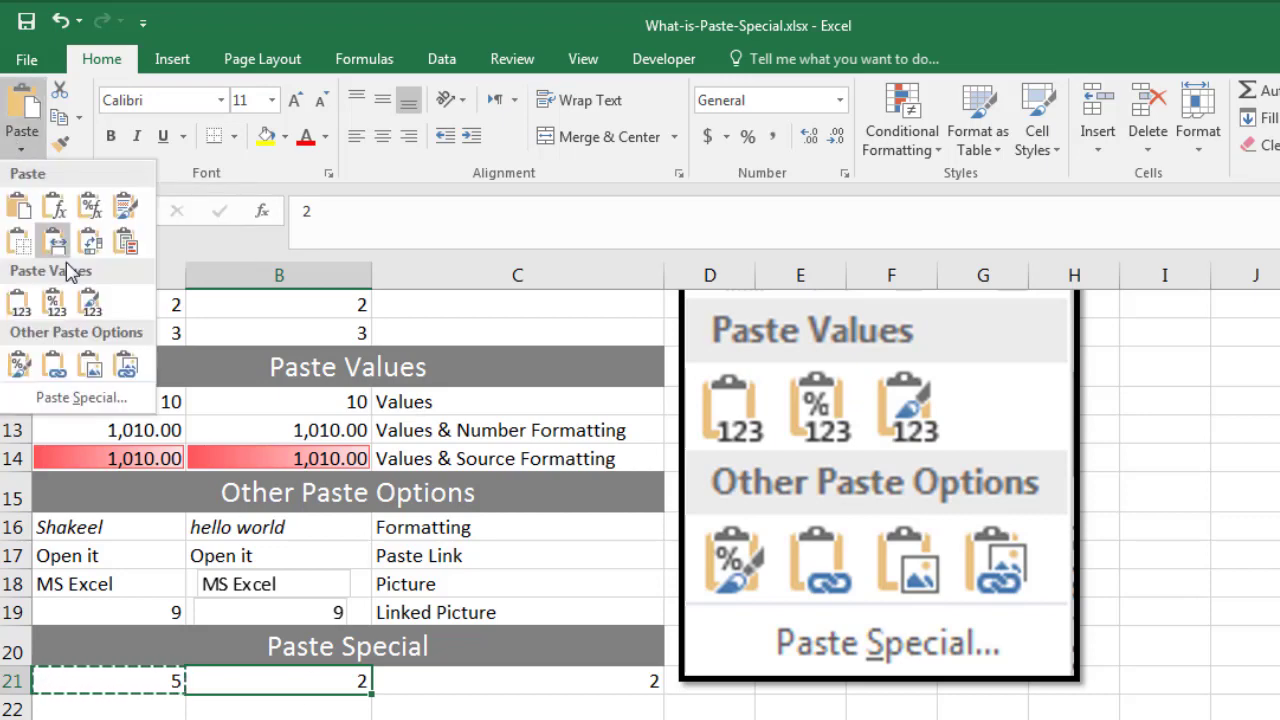
click(82, 398)
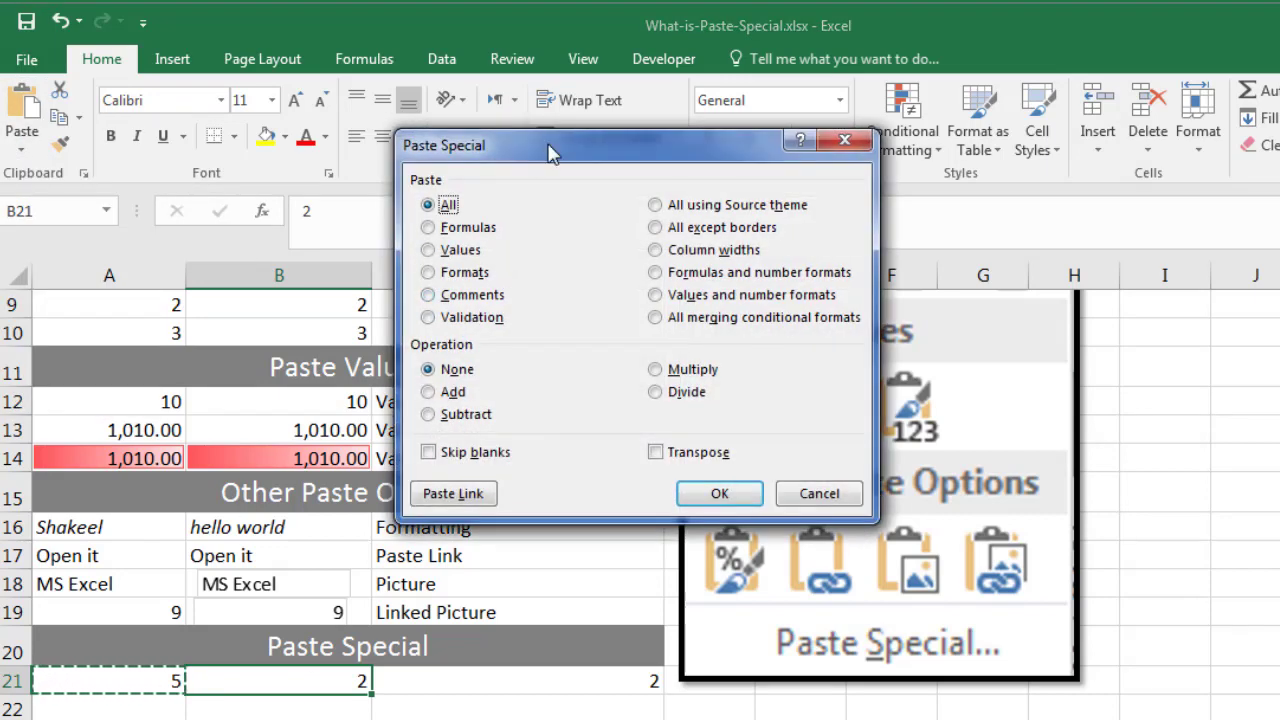
drag(550, 155, 508, 160)
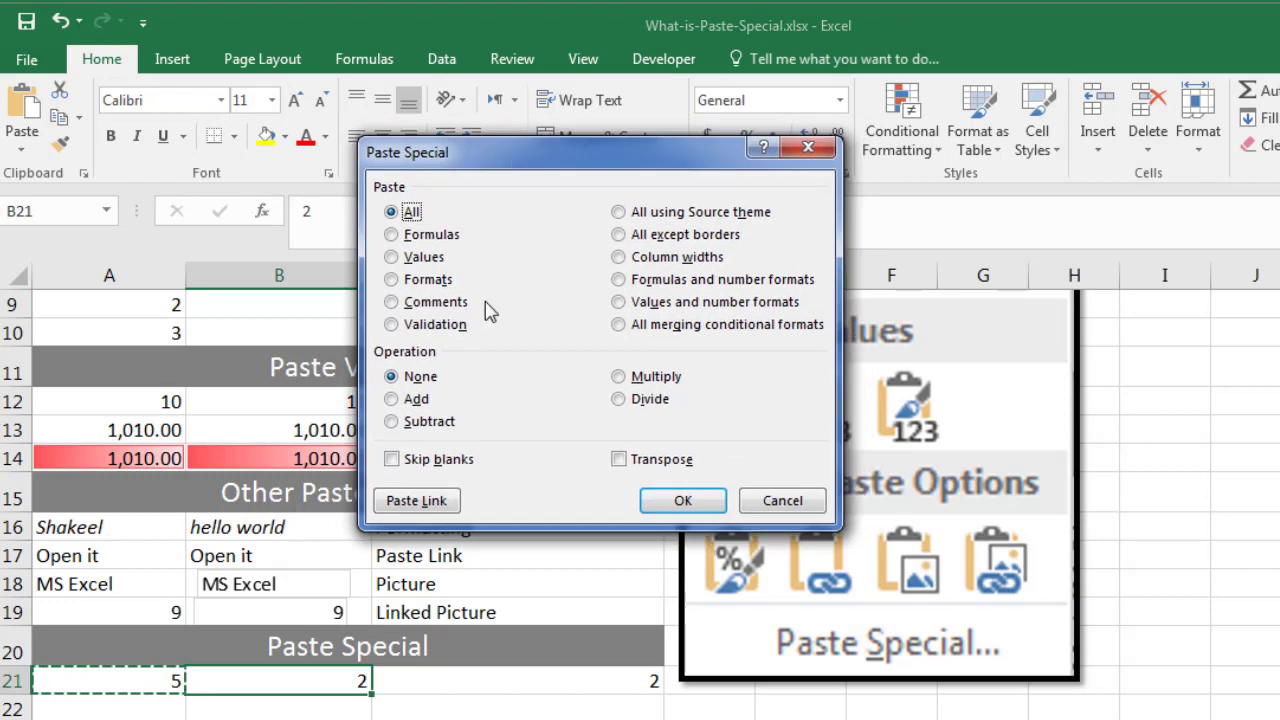
click(411, 402)
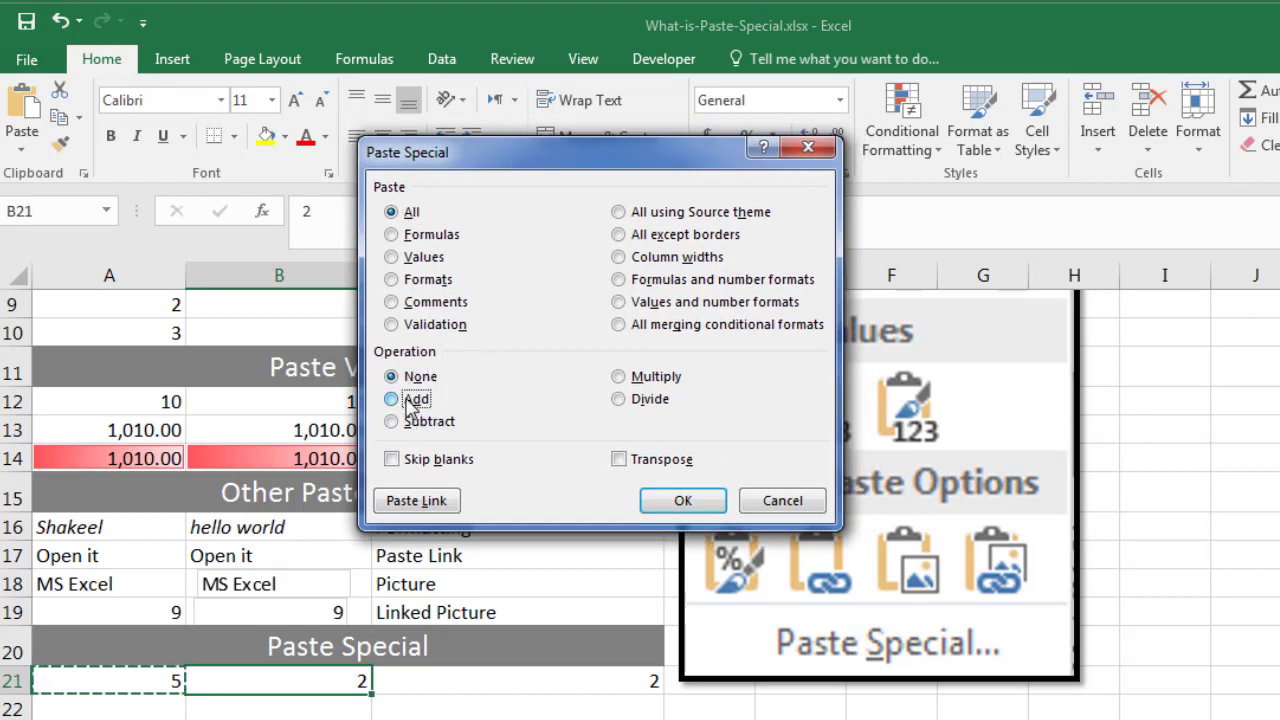
click(706, 508)
click(157, 688)
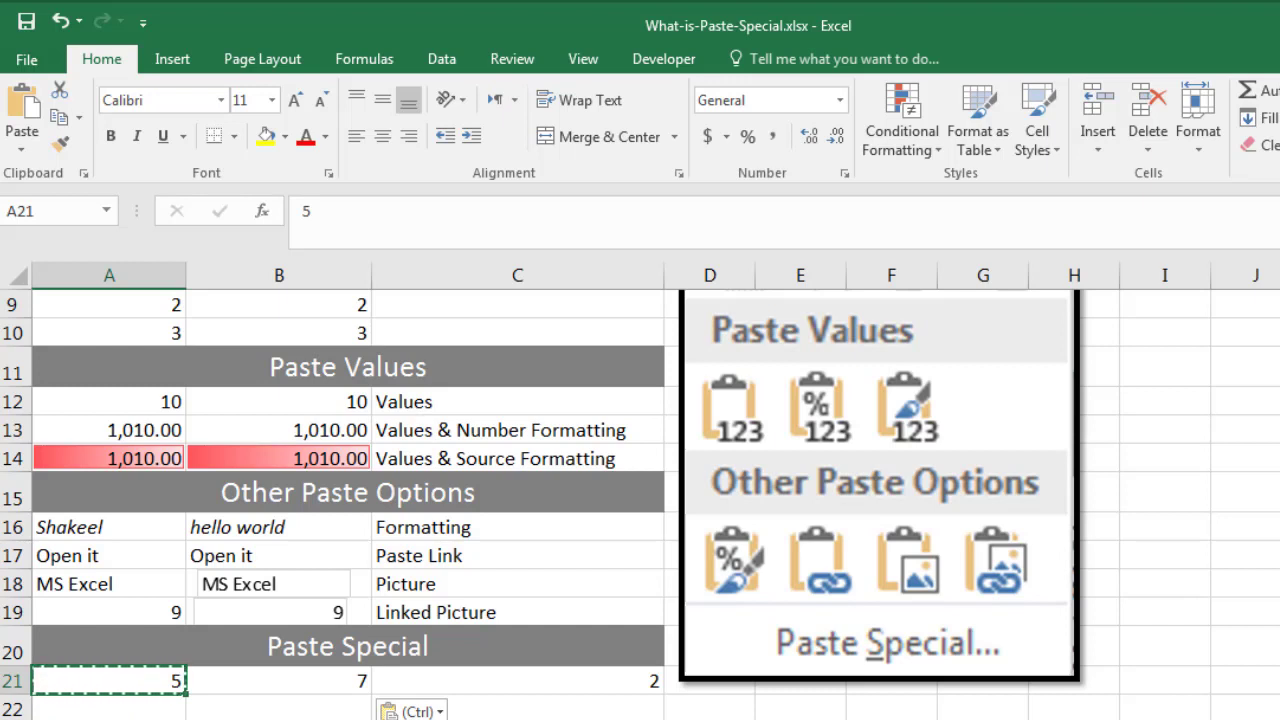
click(331, 685)
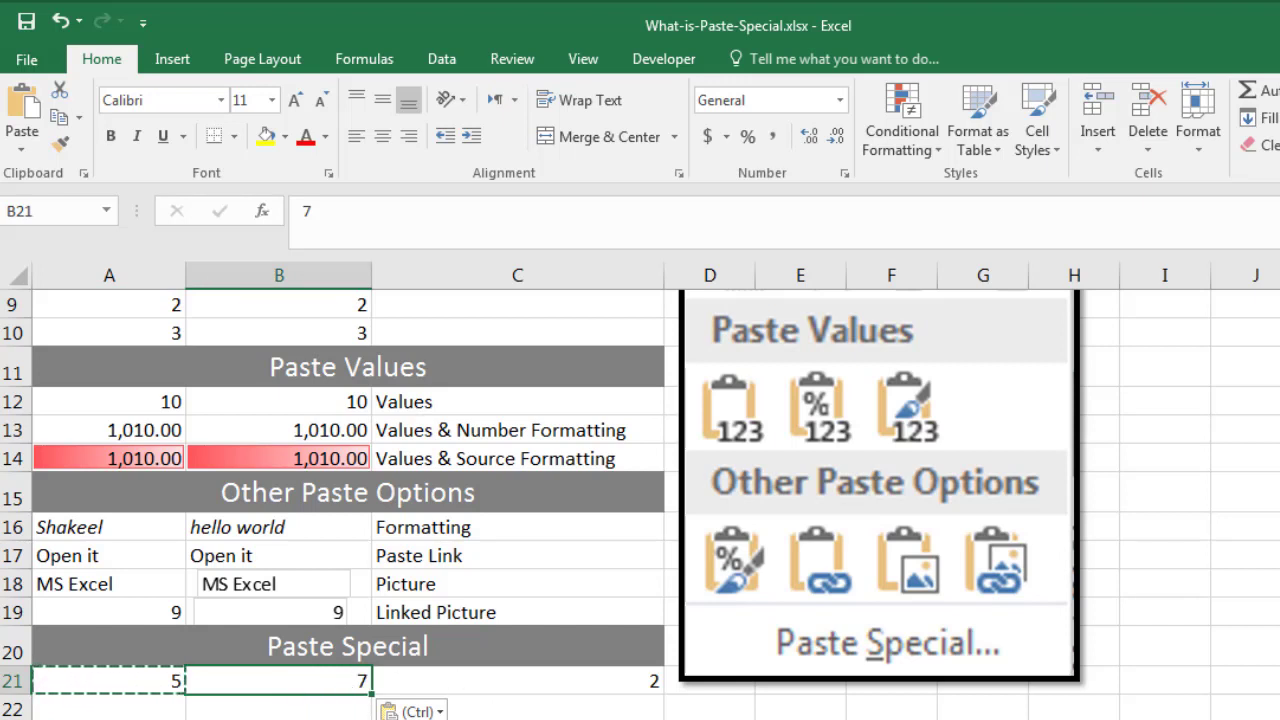
key(Escape)
Copy A21, paste it onto C21 using Paste Special with the Subtract operation, and undo that paste.
click(115, 685)
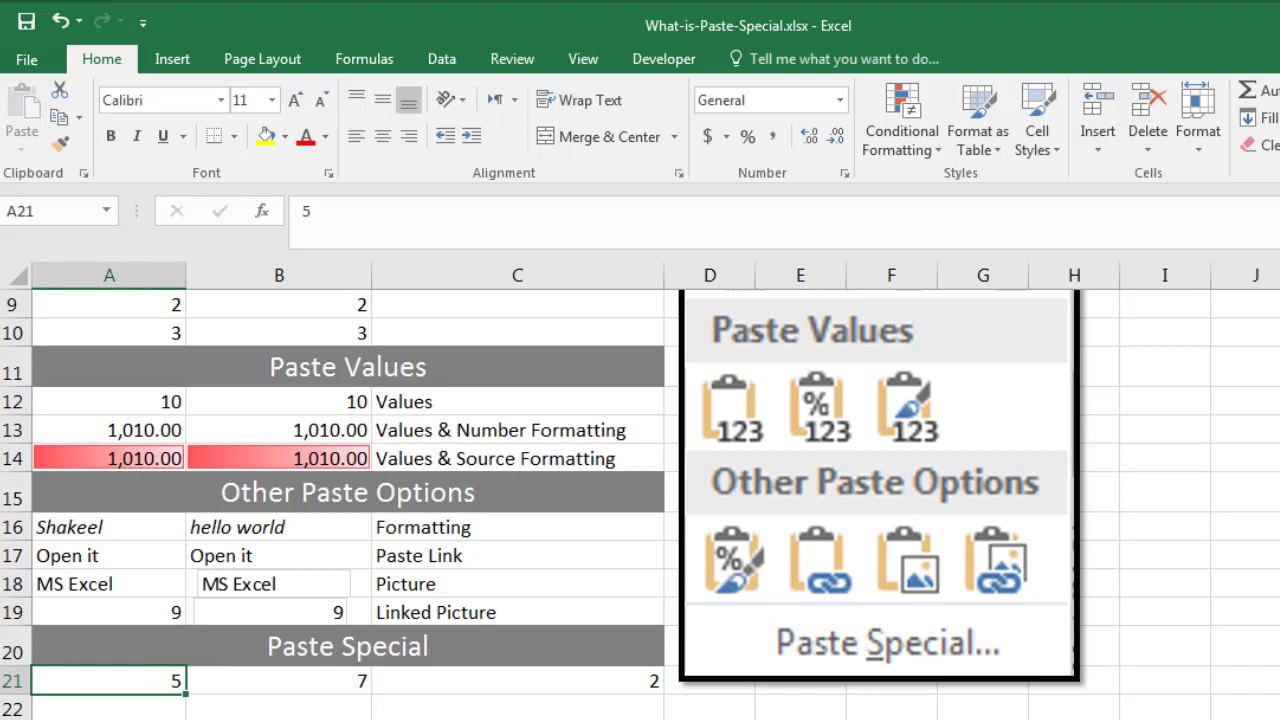
key(ctrl+c)
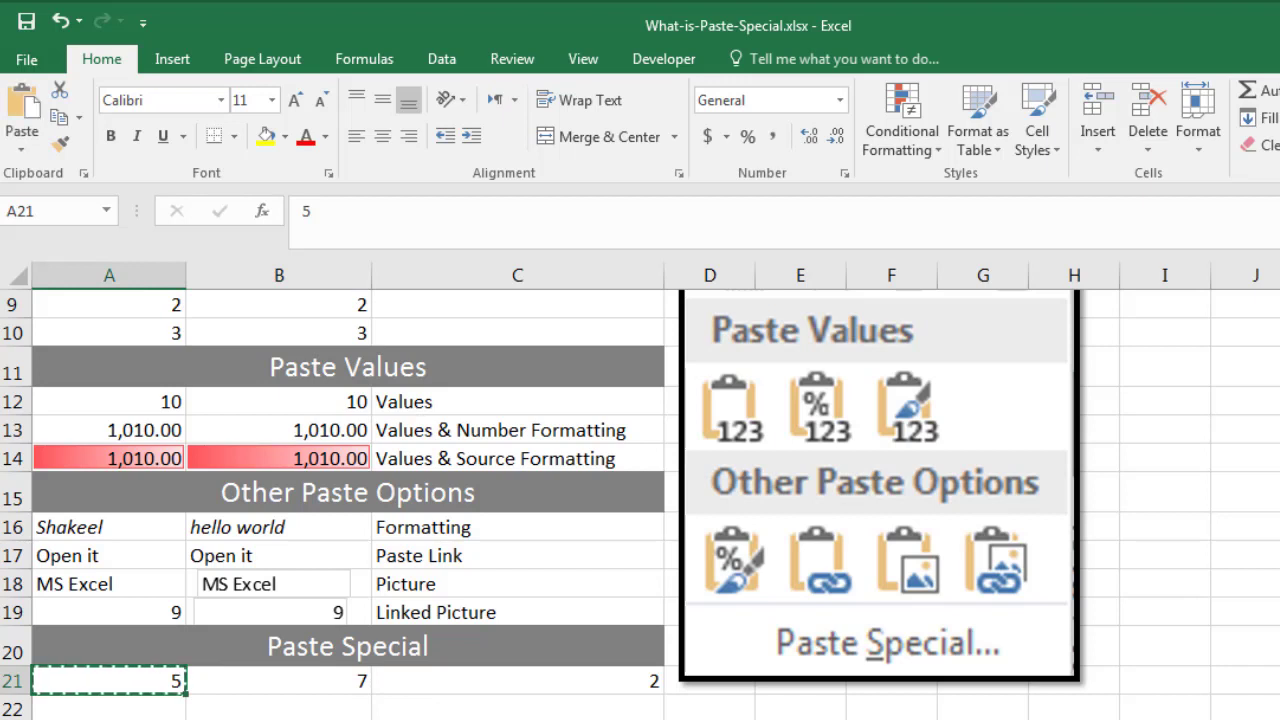
click(461, 686)
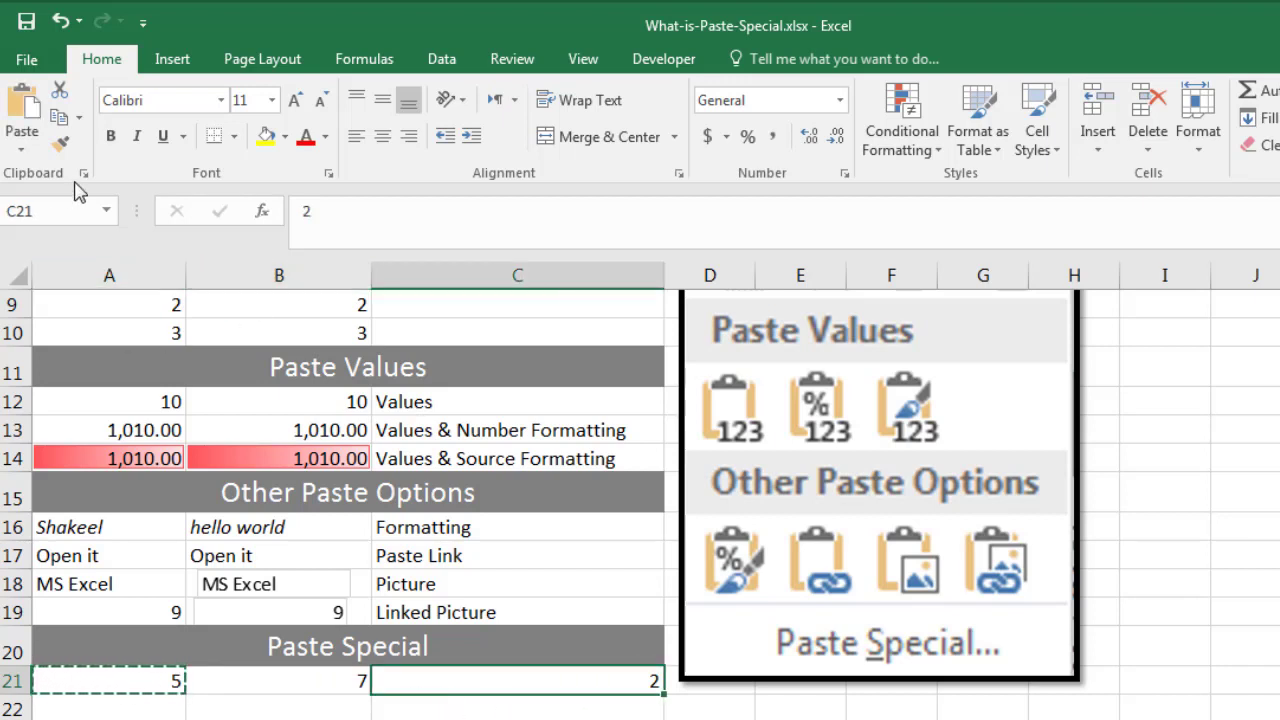
click(22, 140)
click(66, 398)
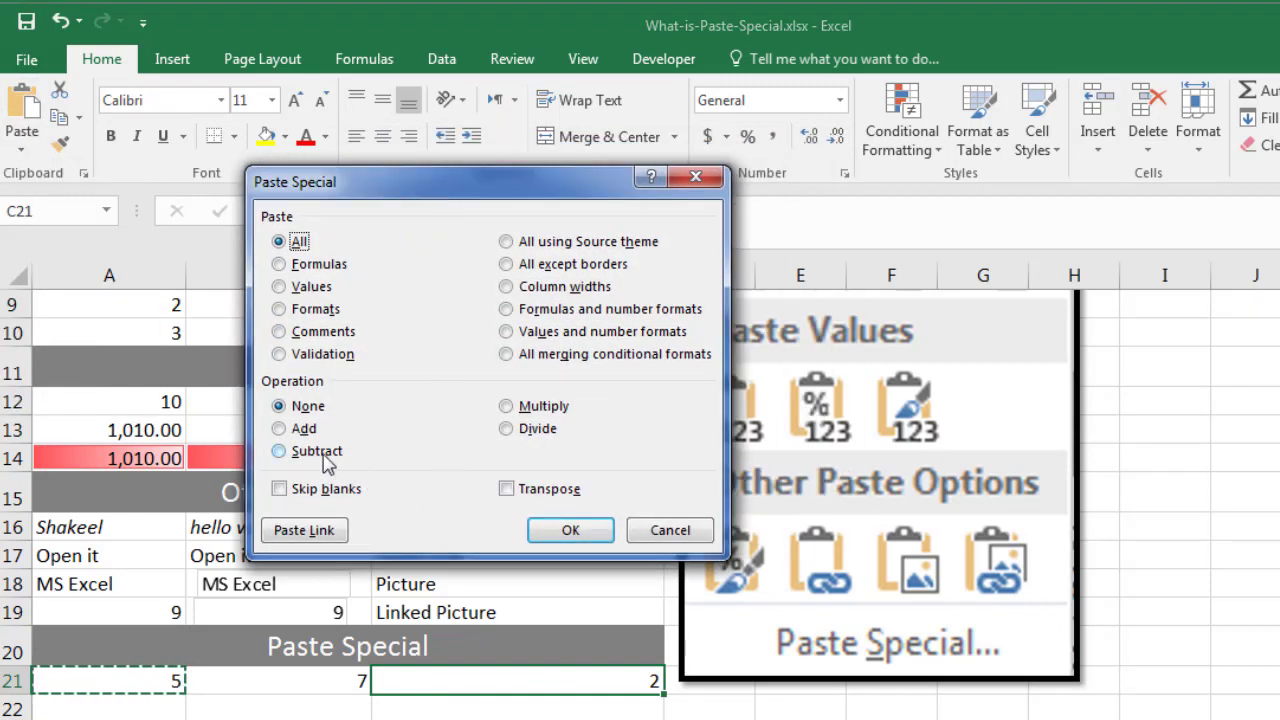
click(318, 452)
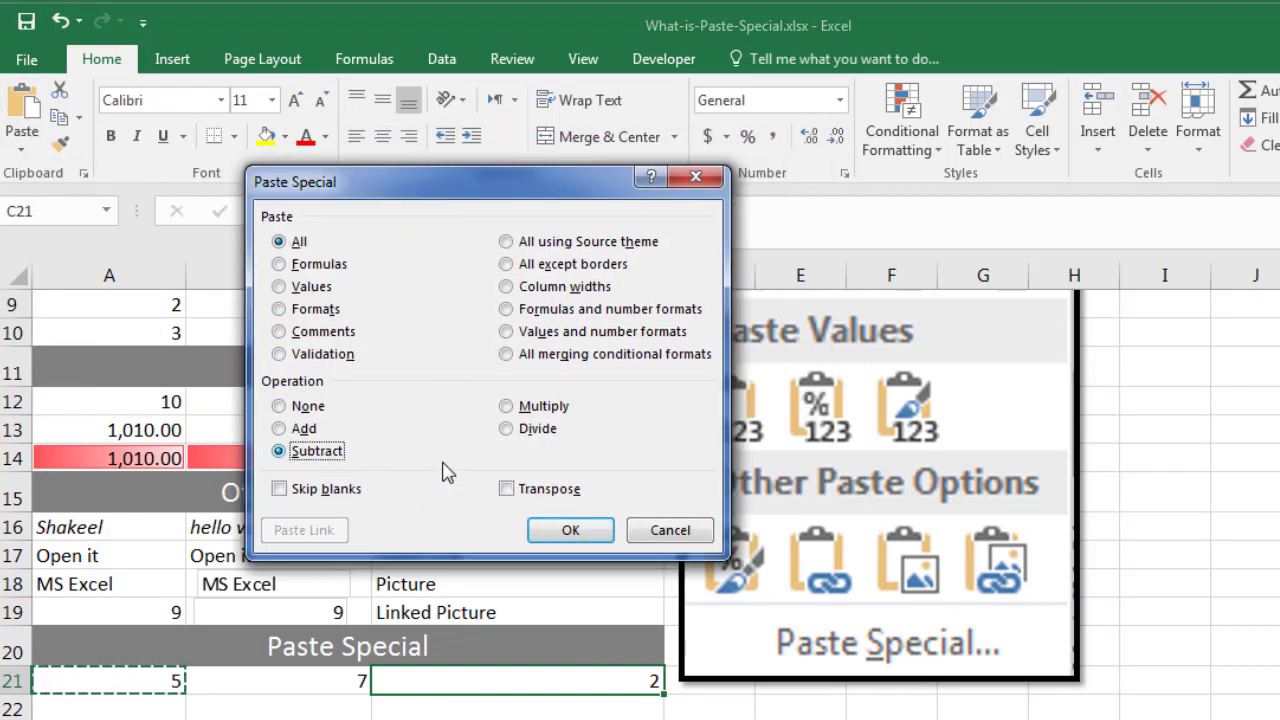
click(566, 531)
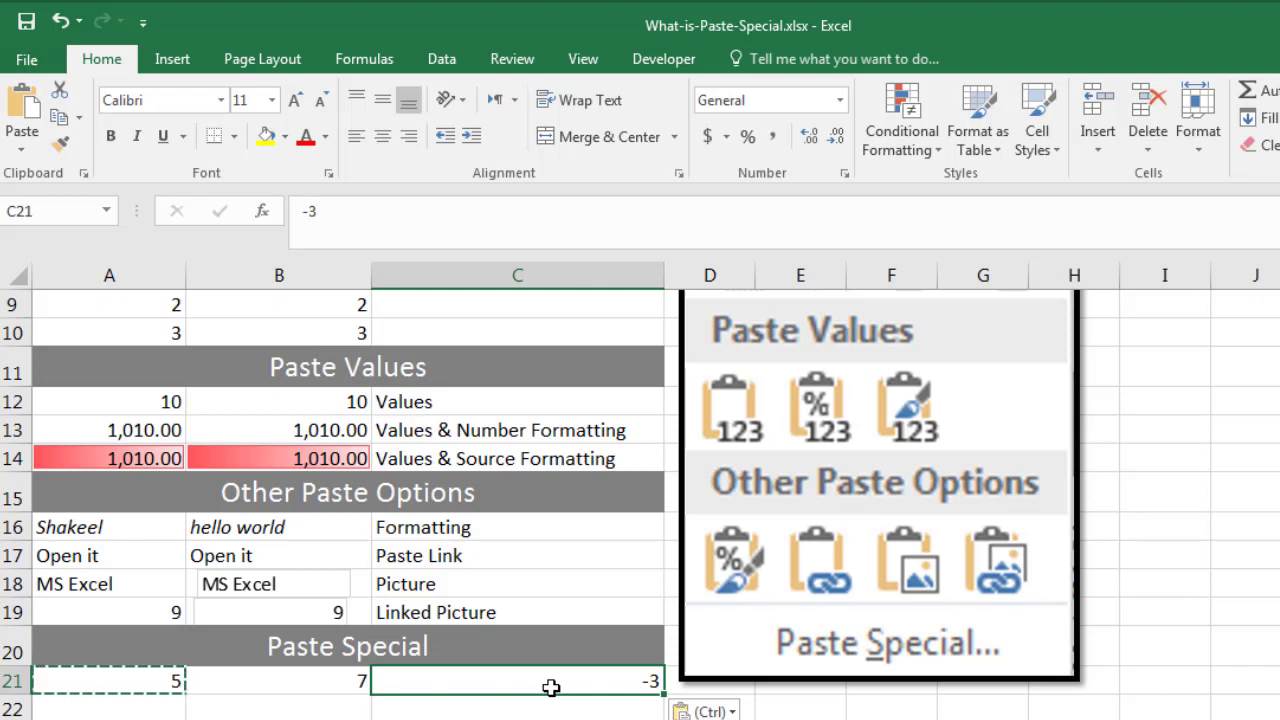
key(Escape)
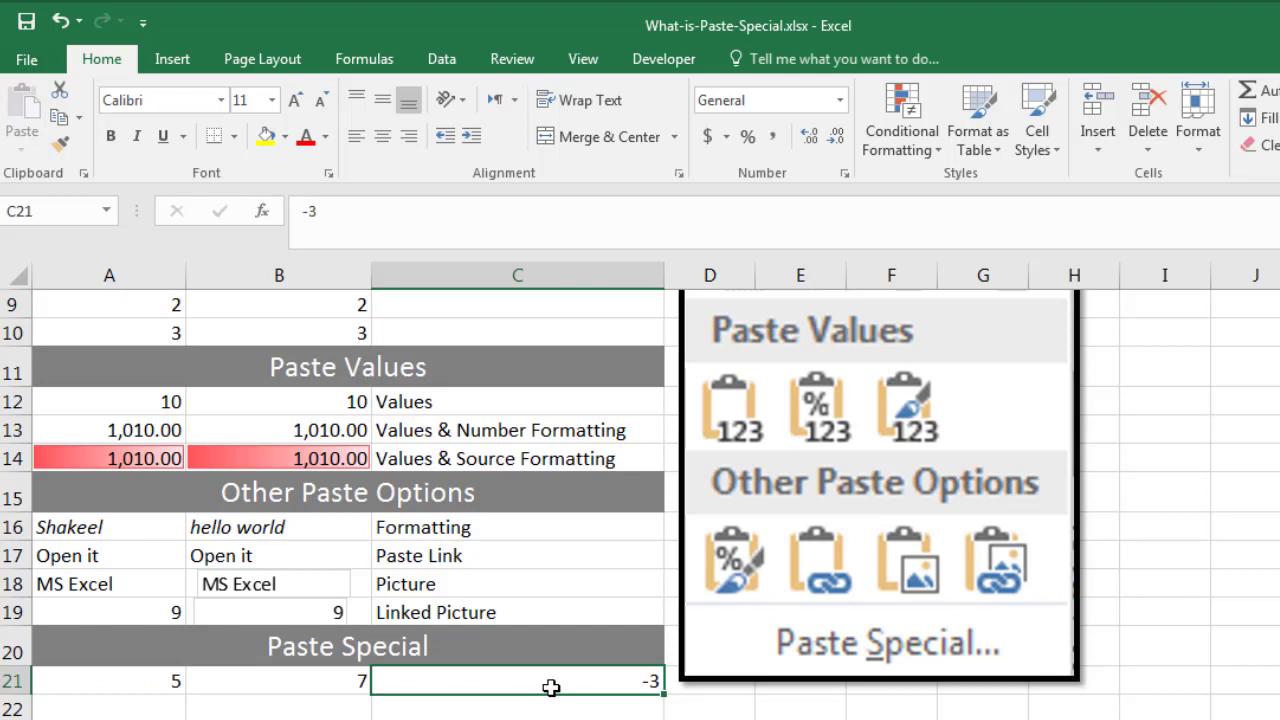
key(ctrl+z)
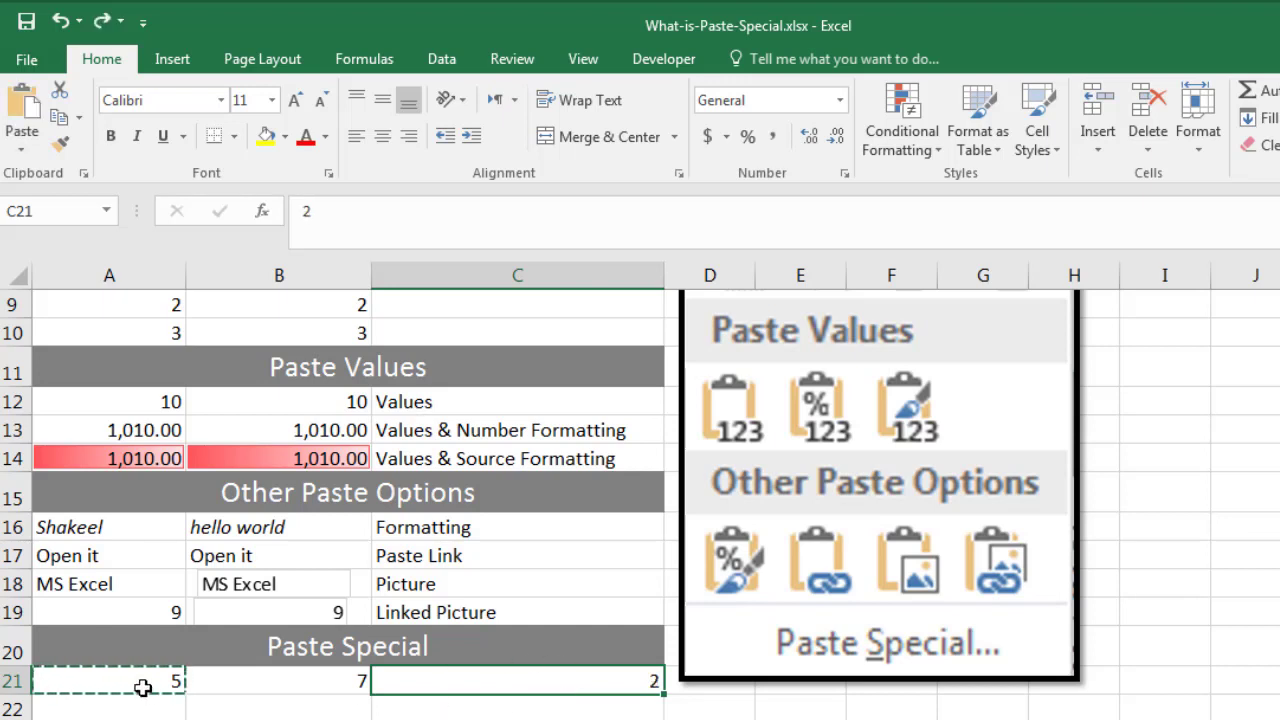
Paste the copied A21 value onto C21 using Paste Special with the Multiply operation, and clear the copy selection.
click(106, 686)
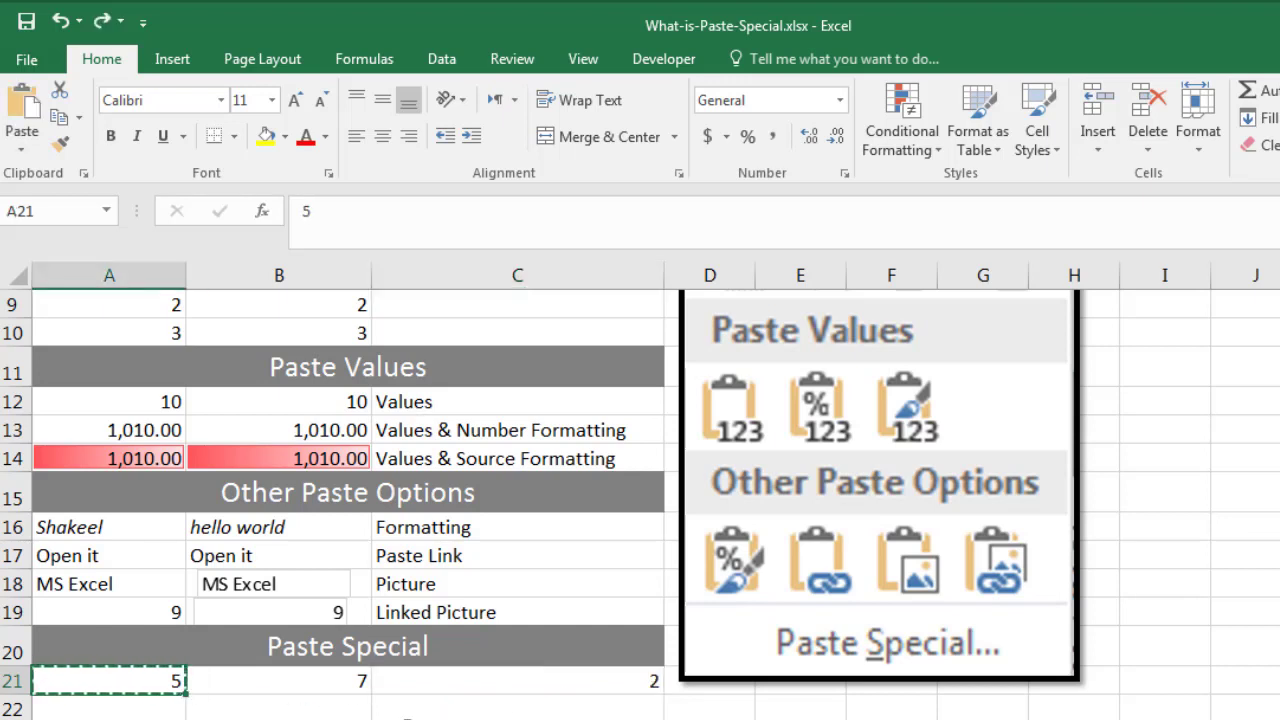
click(540, 686)
click(22, 140)
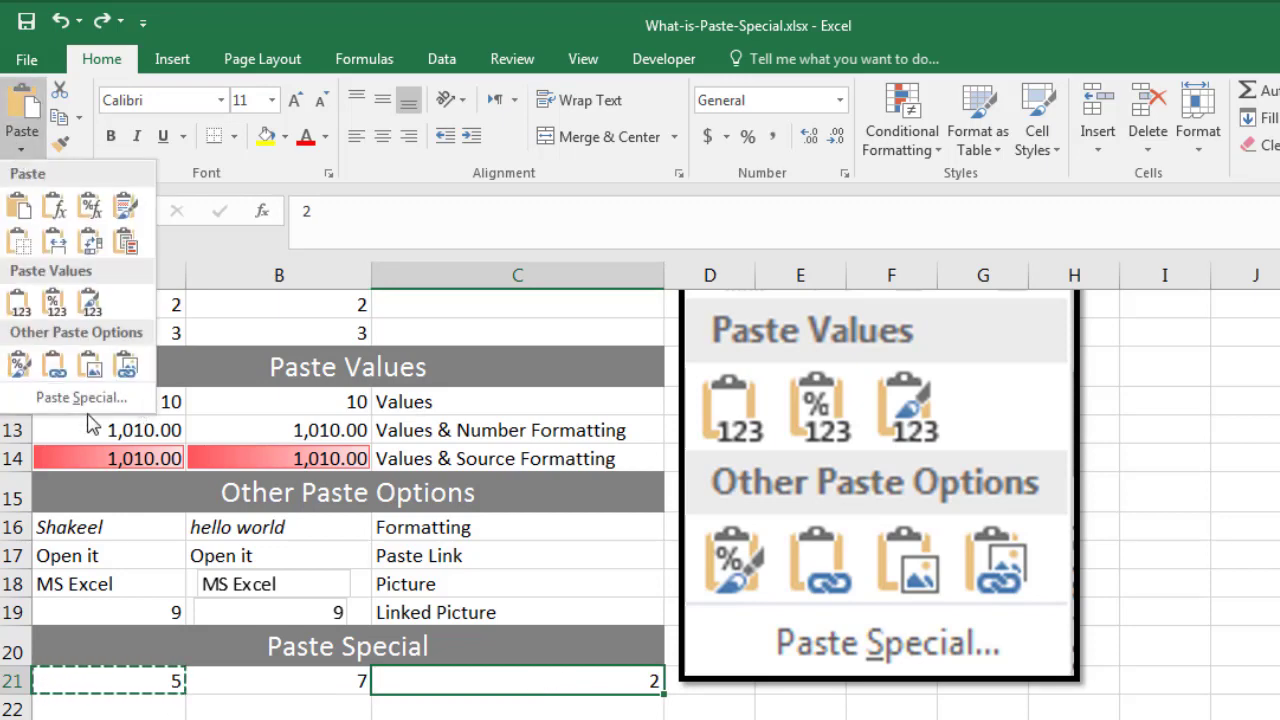
click(81, 397)
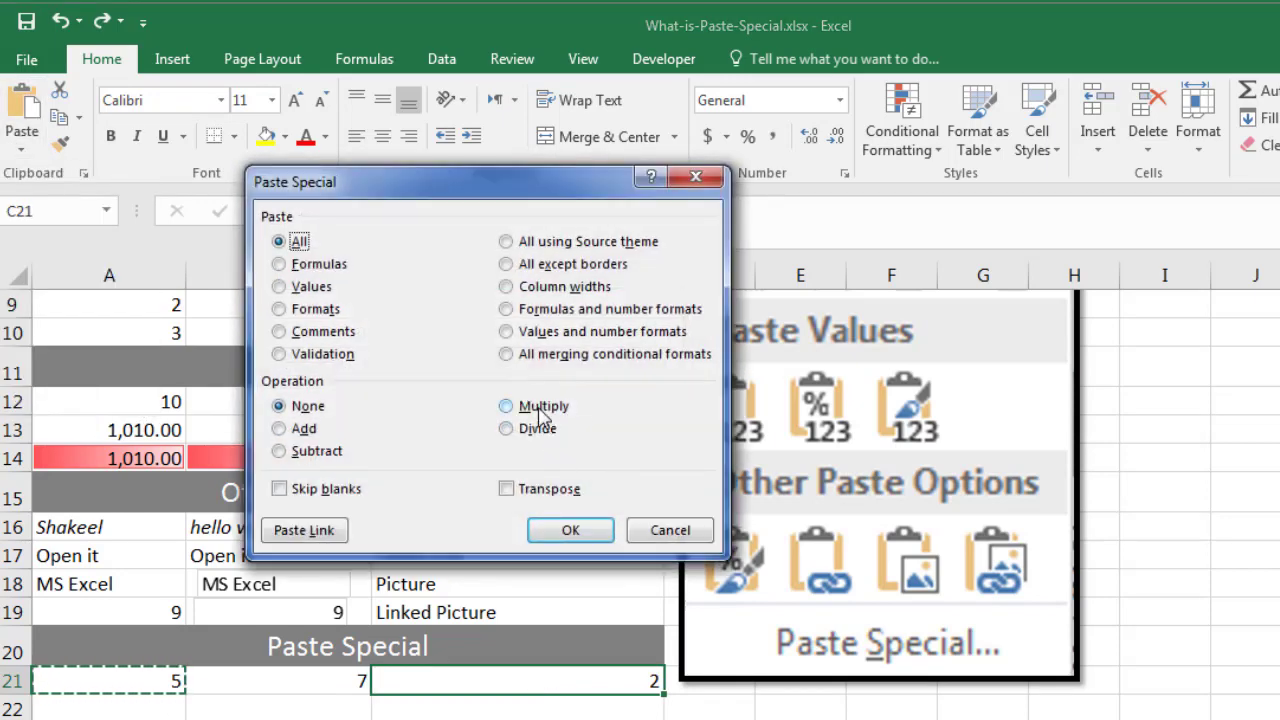
click(538, 408)
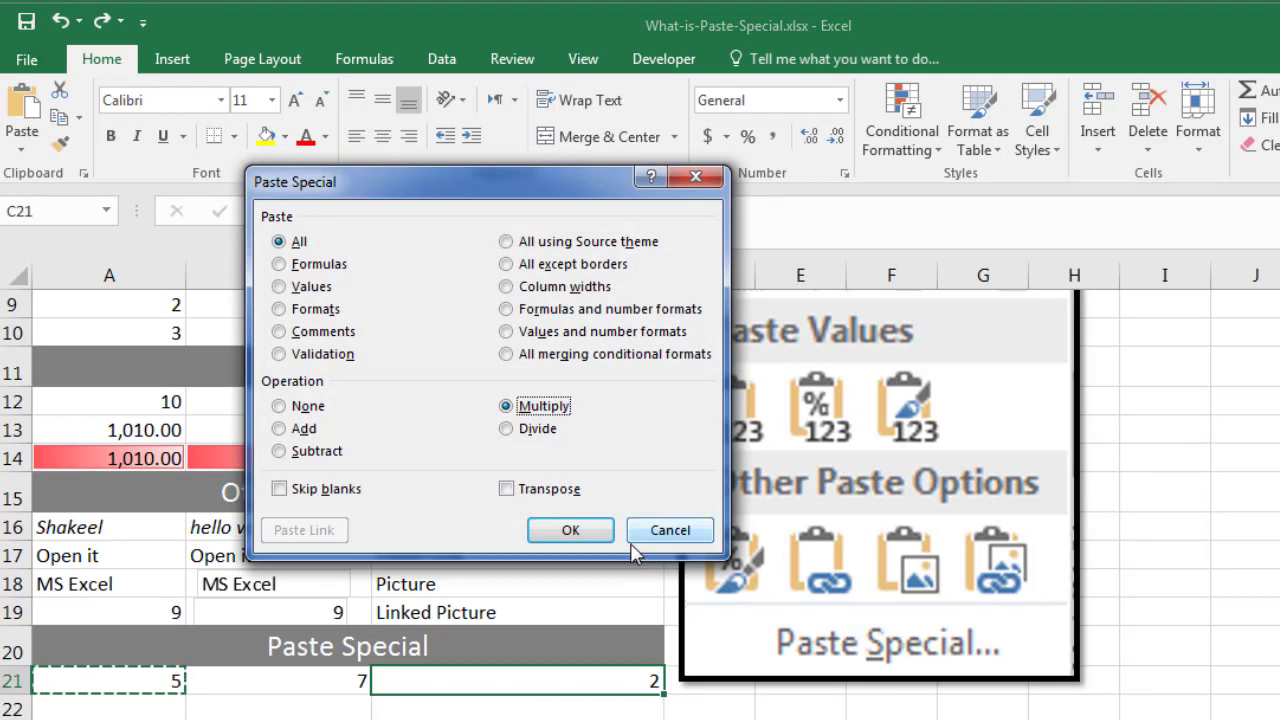
click(570, 530)
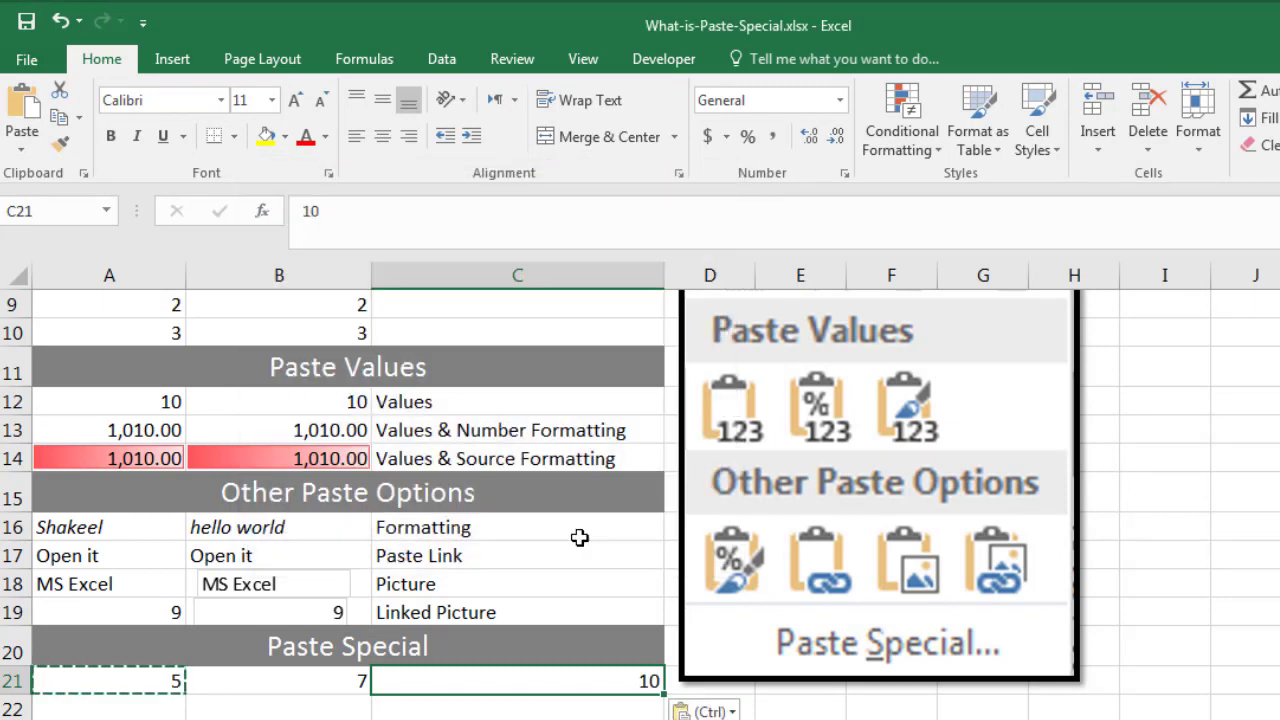
key(Escape)
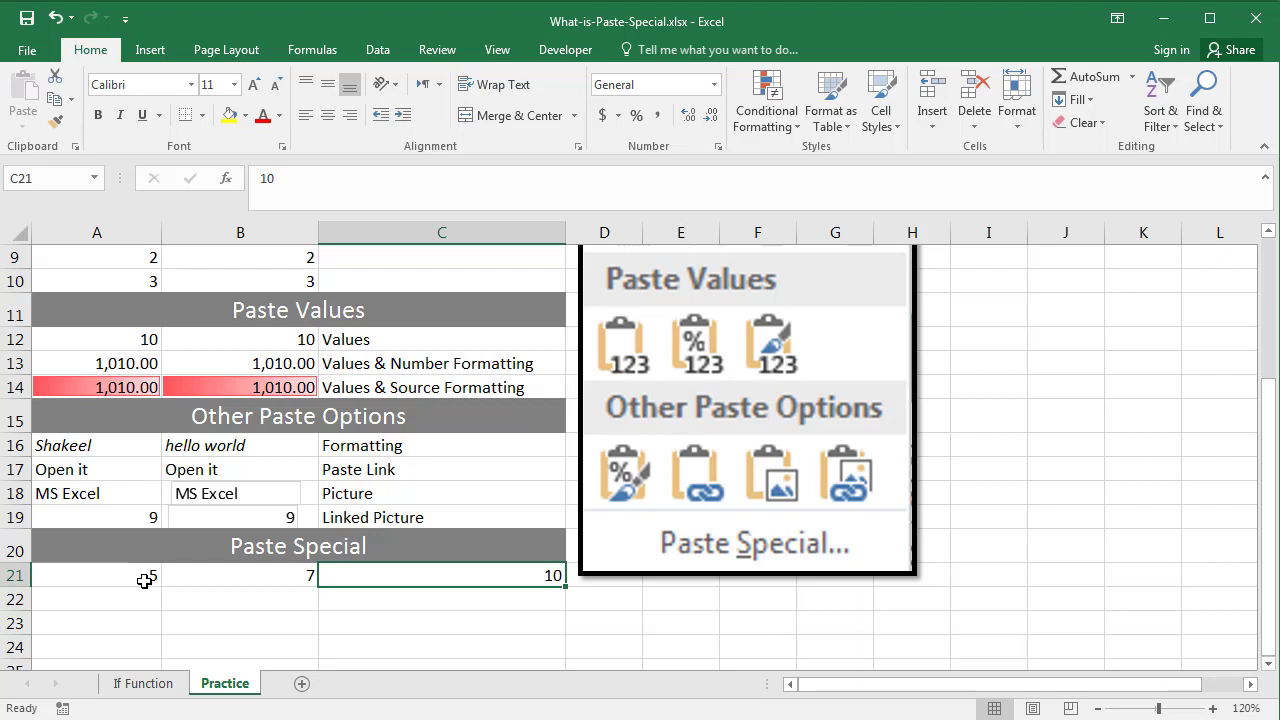
click(145, 580)
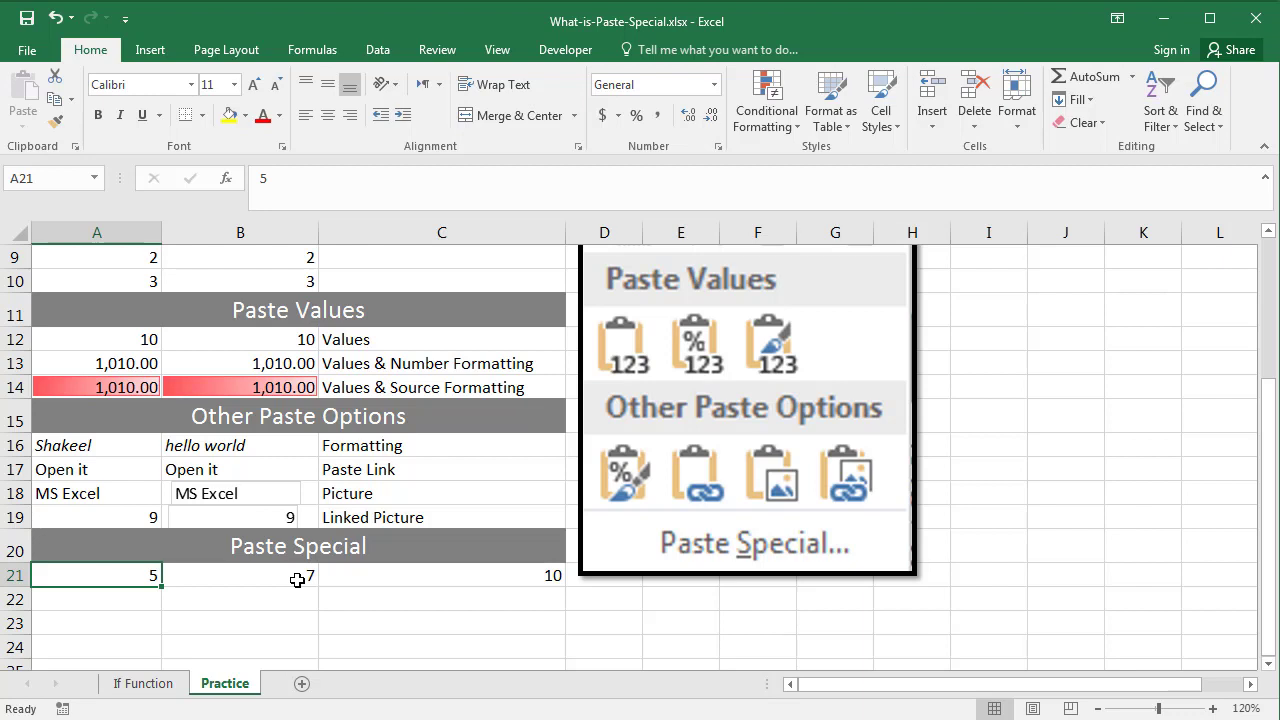
click(390, 457)
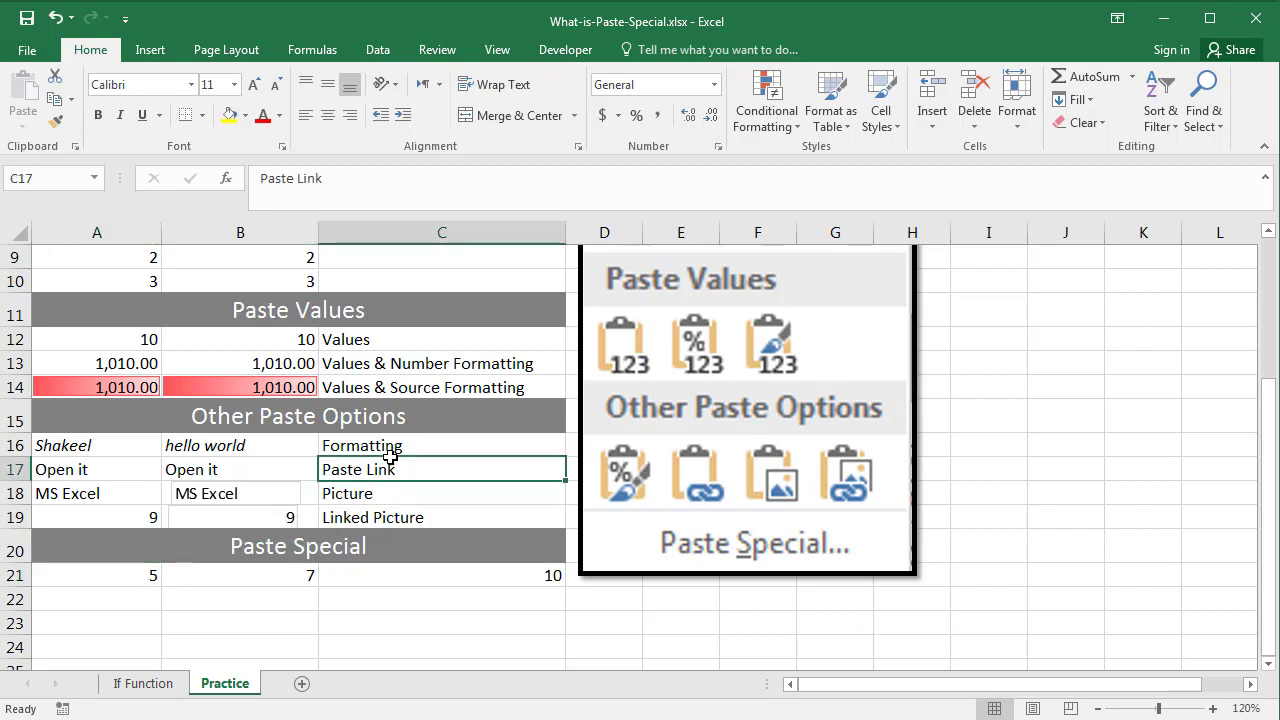